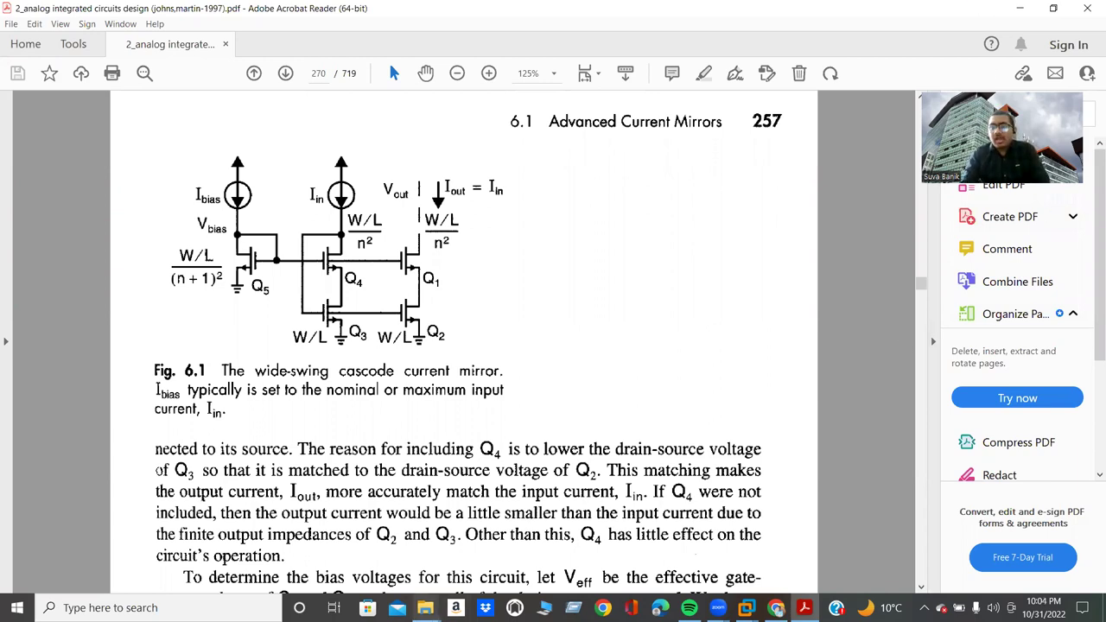
Go to the book's title page and select the book title
mouse_move(426, 607)
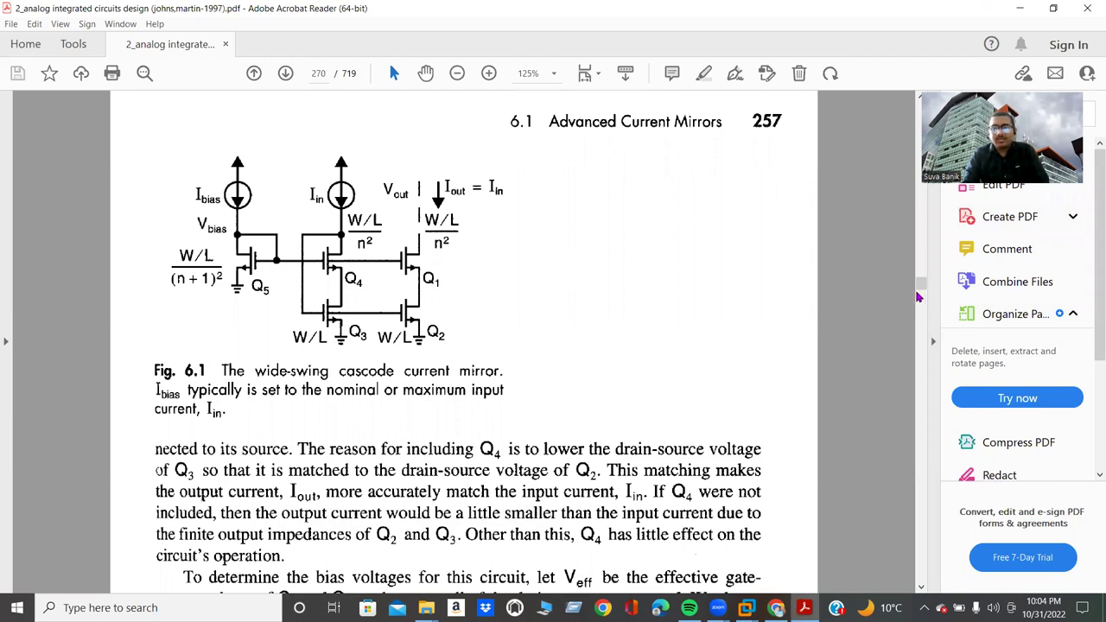
left_click_drag(921, 289, 929, 215)
key("Home")
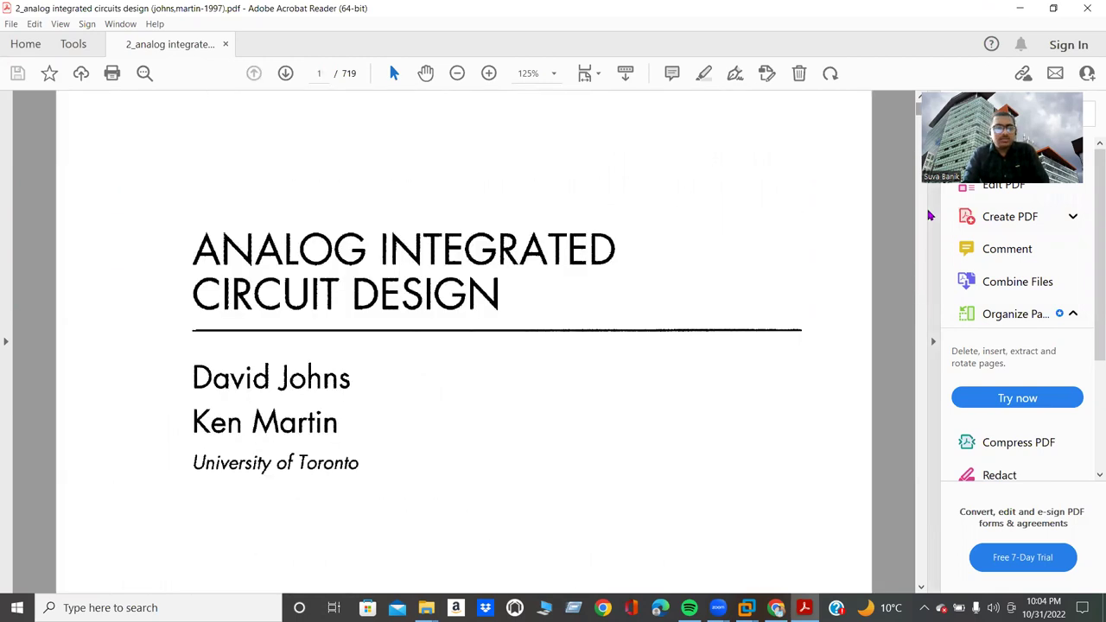
left_click_drag(191, 229, 724, 464)
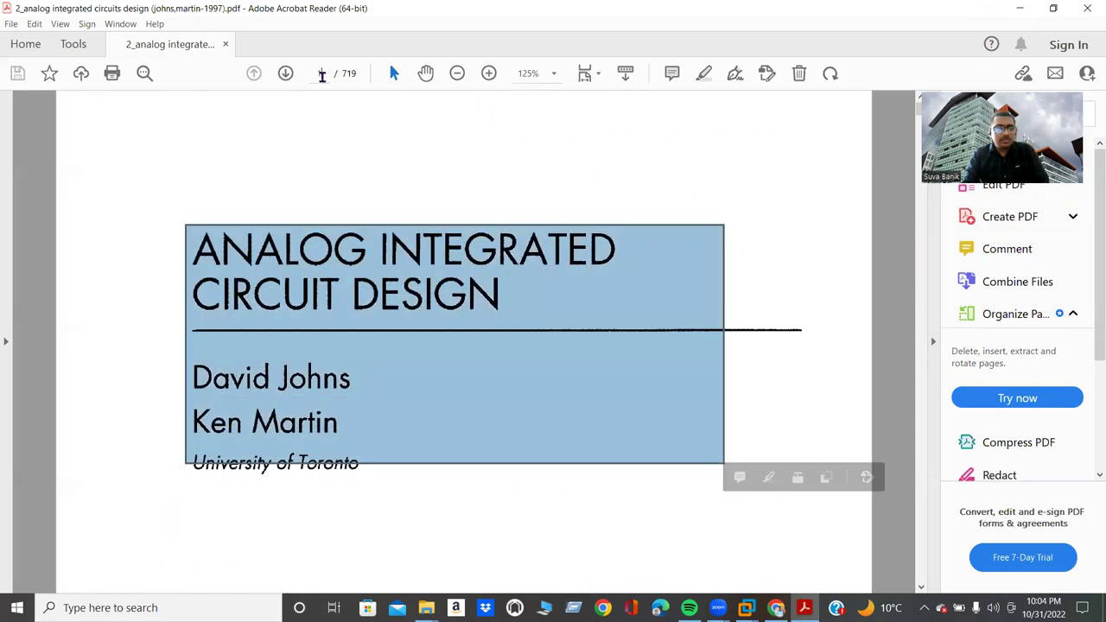
Go to page 270 to view the current mirror figure
left_click(320, 74)
type("2")
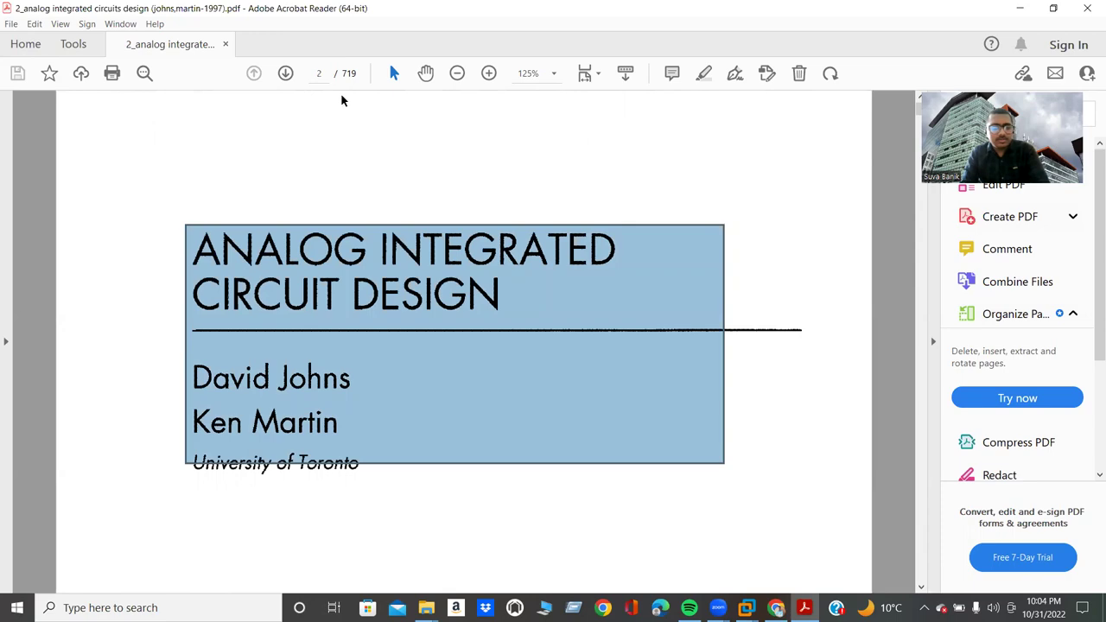
type("70")
key("Return")
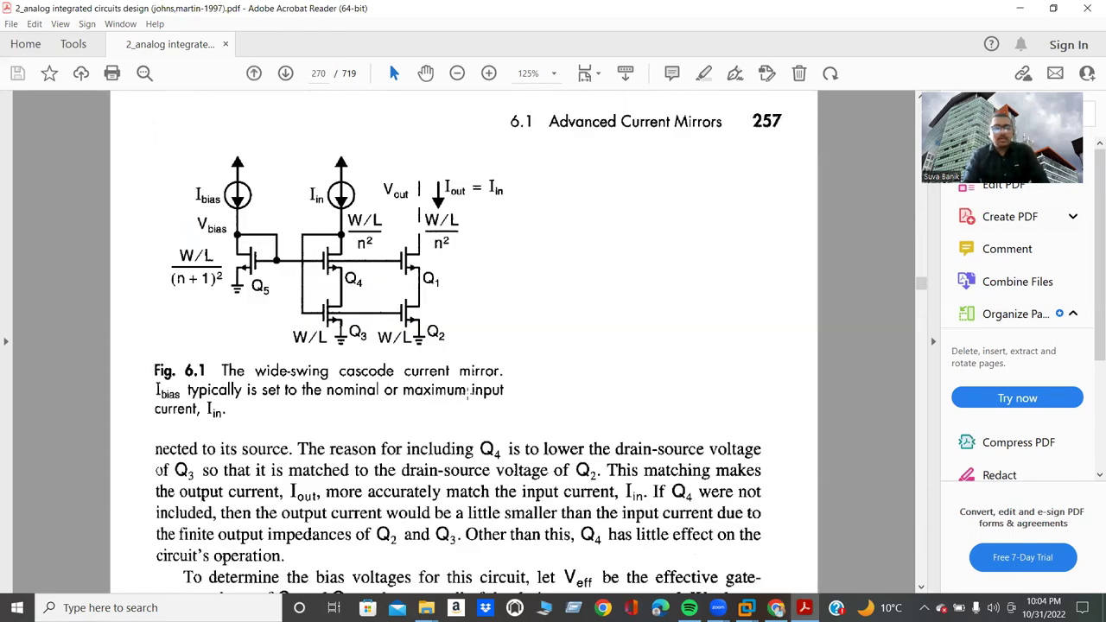
scroll(443, 472, "down", 10)
scroll(443, 472, "down", 5)
scroll(451, 453, "up", 4)
scroll(452, 452, "up", 10)
scroll(455, 448, "up", 8)
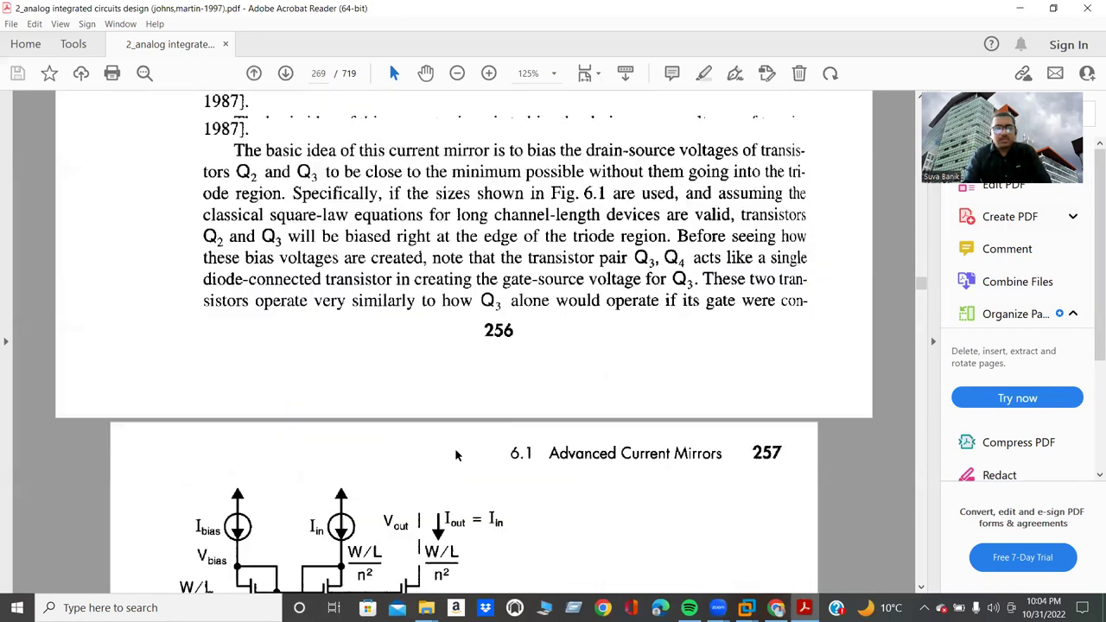
scroll(464, 480, "down", 8)
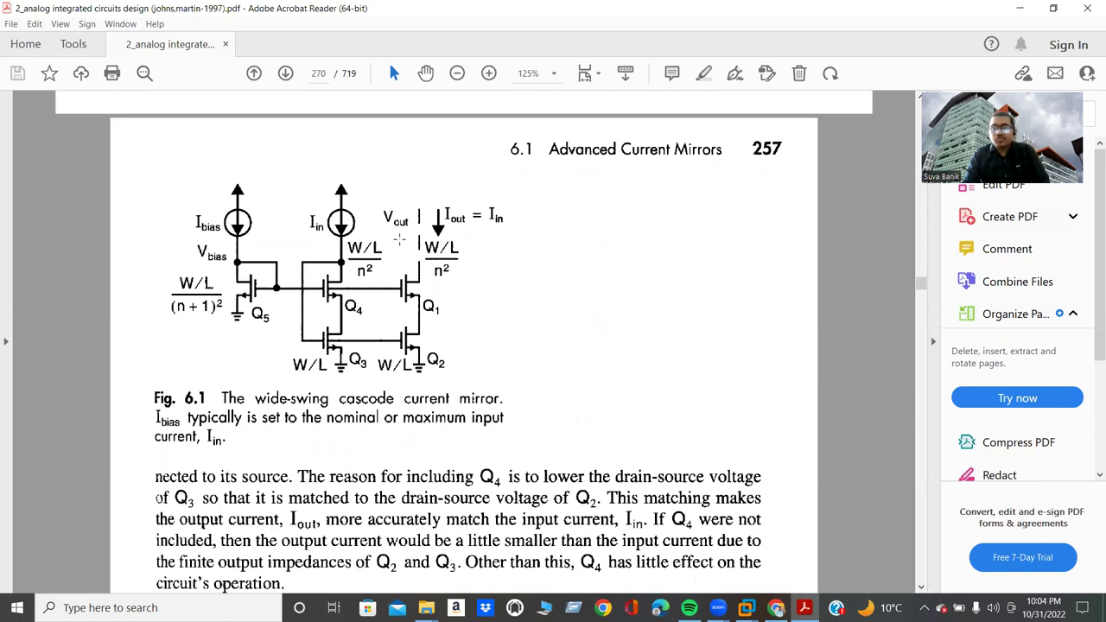
Select the Q5, Ibias/Iin and Iout = Iin labels in the current mirror figure
right_click(391, 256)
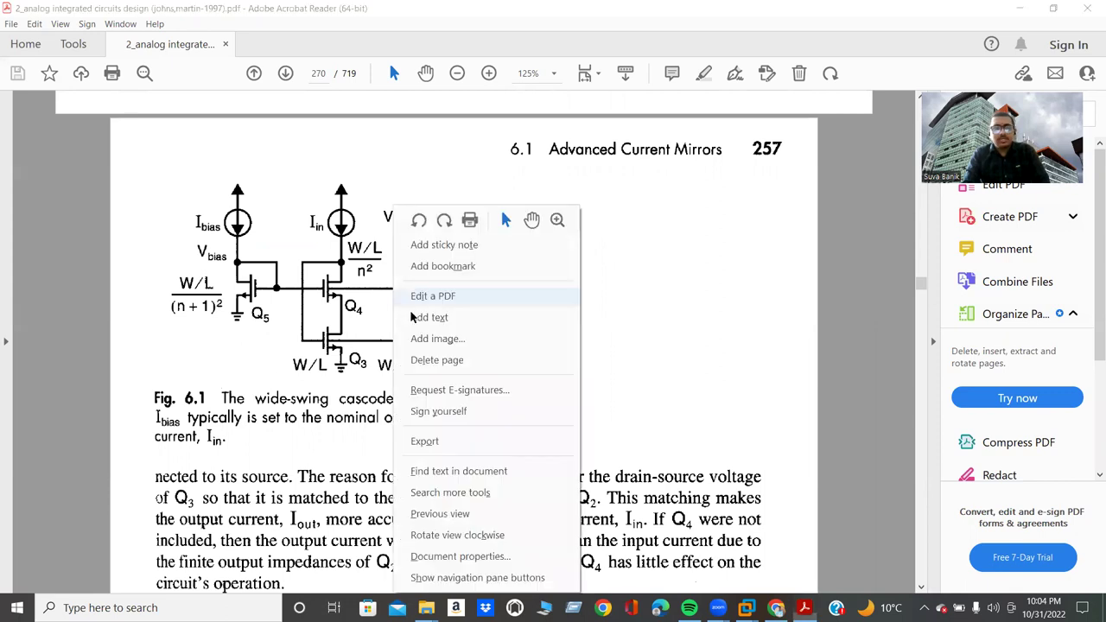
left_click(682, 346)
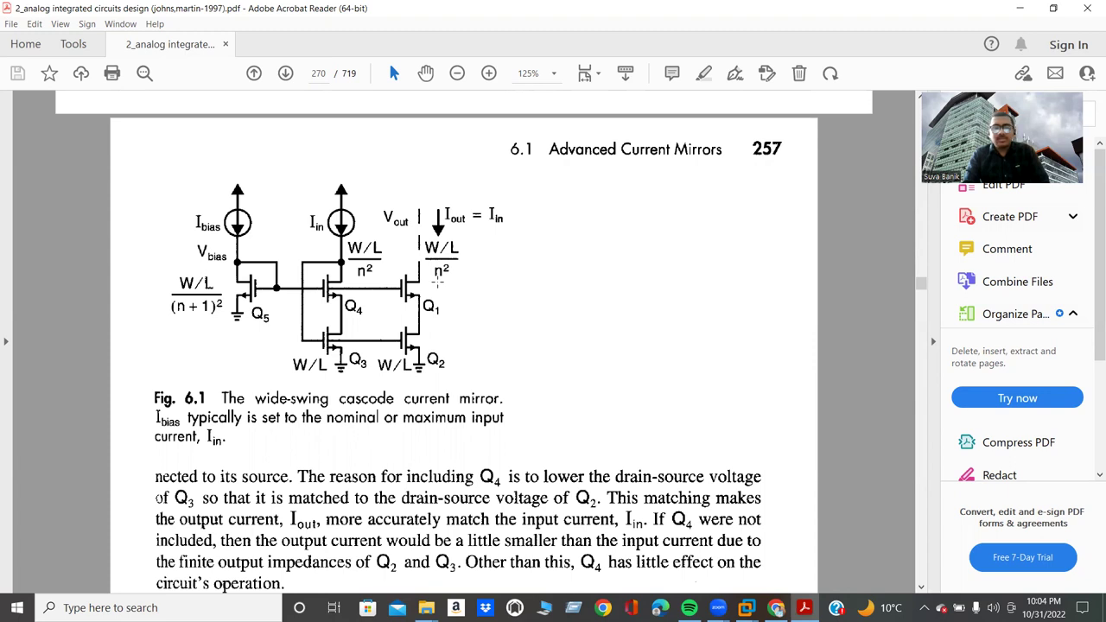
right_click(182, 244)
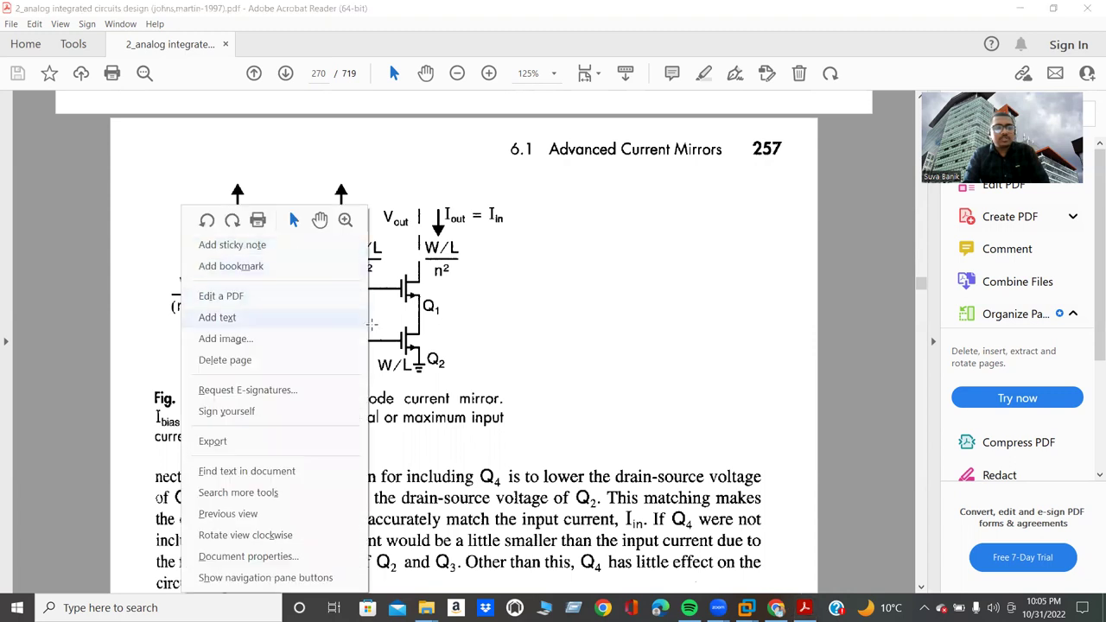
left_click(407, 322)
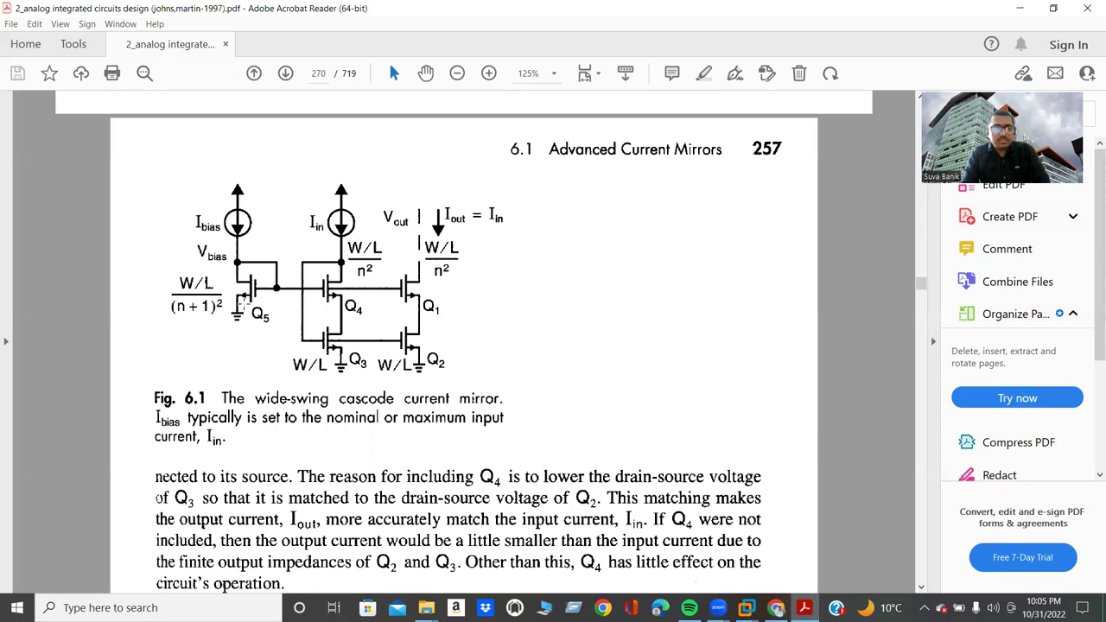
left_click_drag(244, 301, 278, 326)
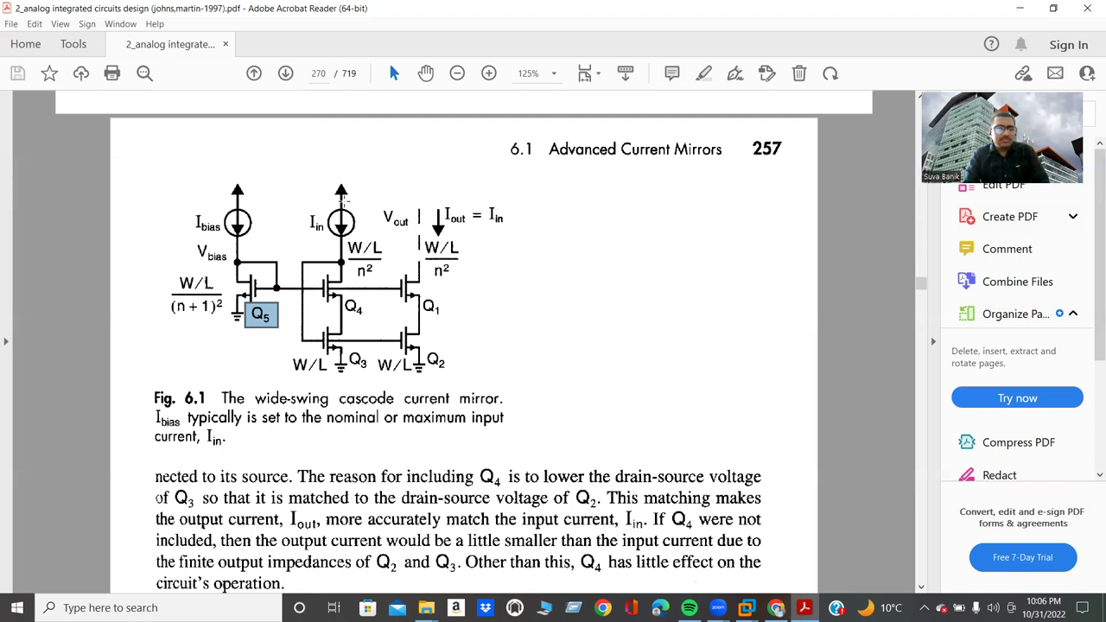
mouse_move(179, 210)
left_mouse_down()
mouse_move(195, 232)
mouse_move(311, 249)
mouse_move(376, 244)
left_mouse_up()
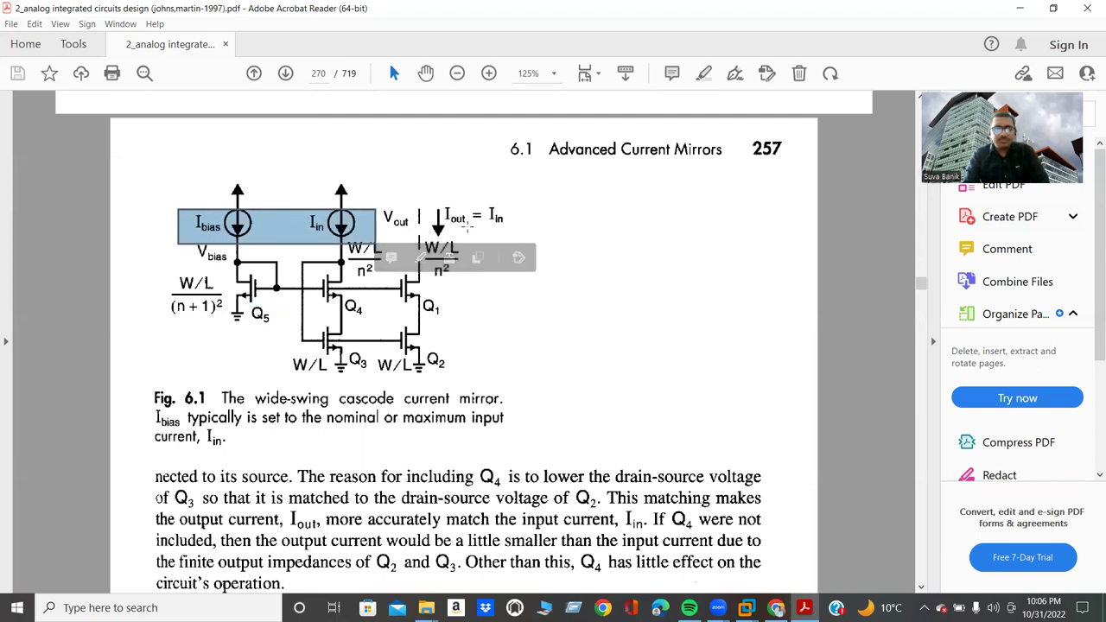
left_click_drag(424, 192, 513, 232)
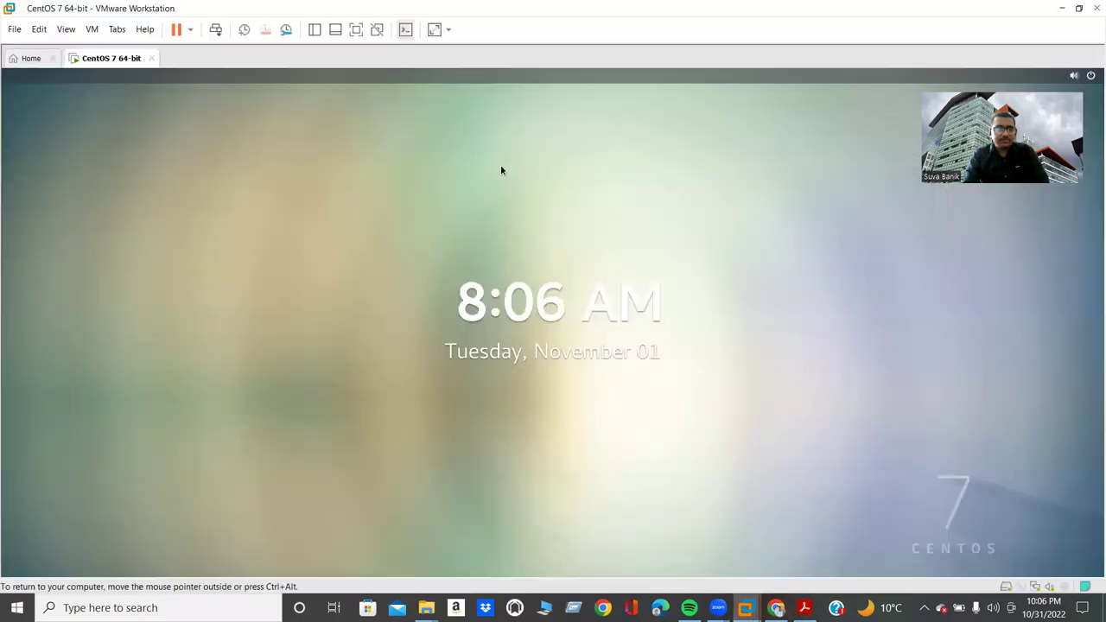
Unlock the CentOS virtual machine with the account password
left_click(562, 358)
type("****")
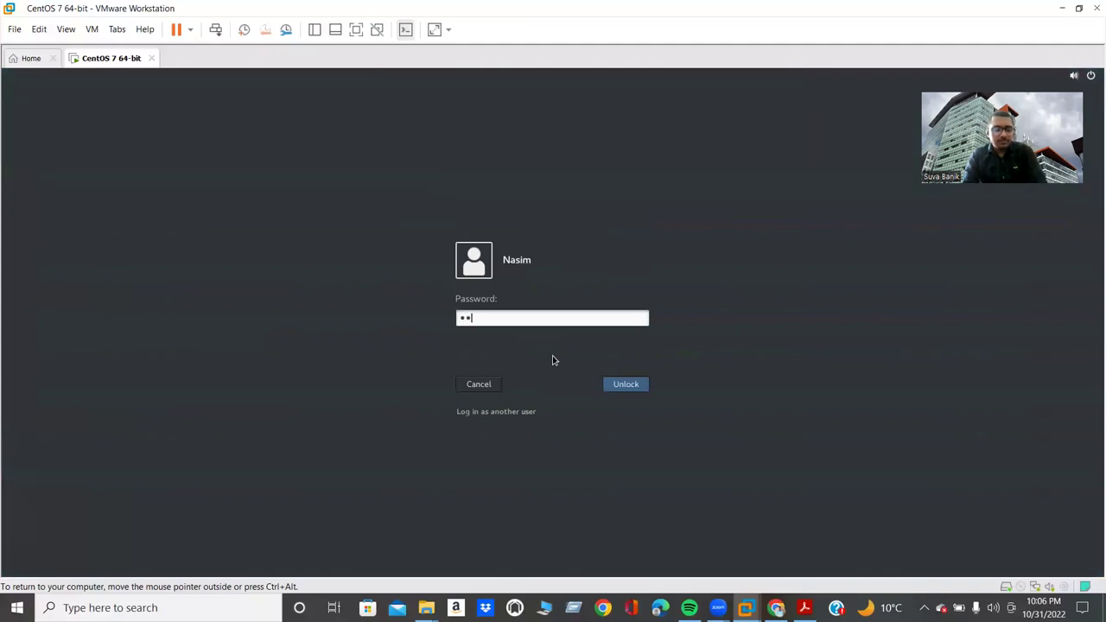
type("****")
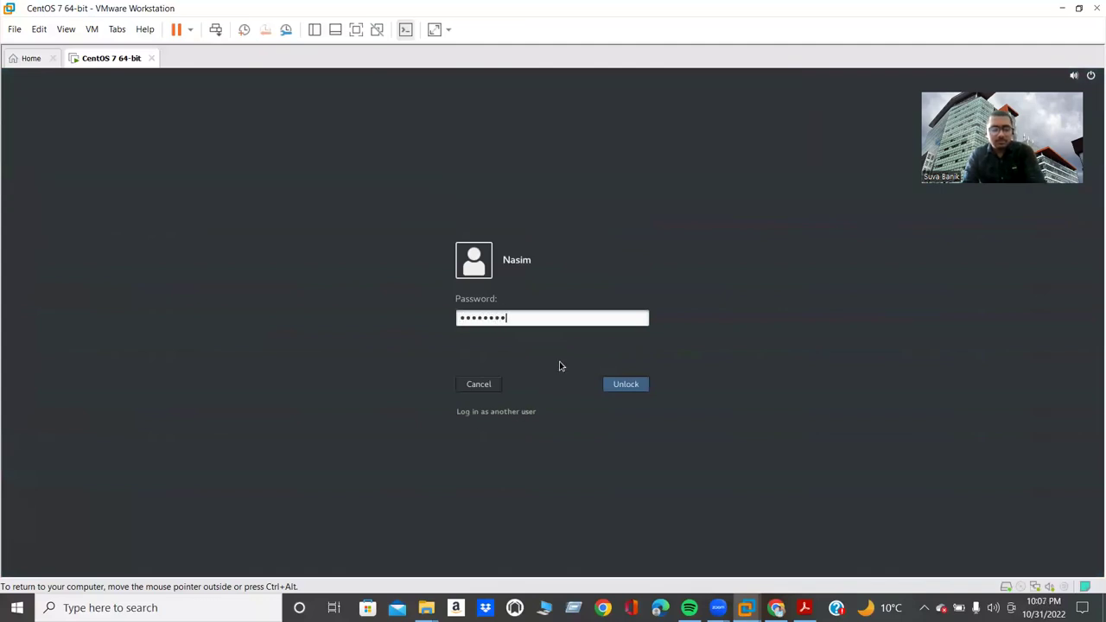
type("**")
left_click(629, 386)
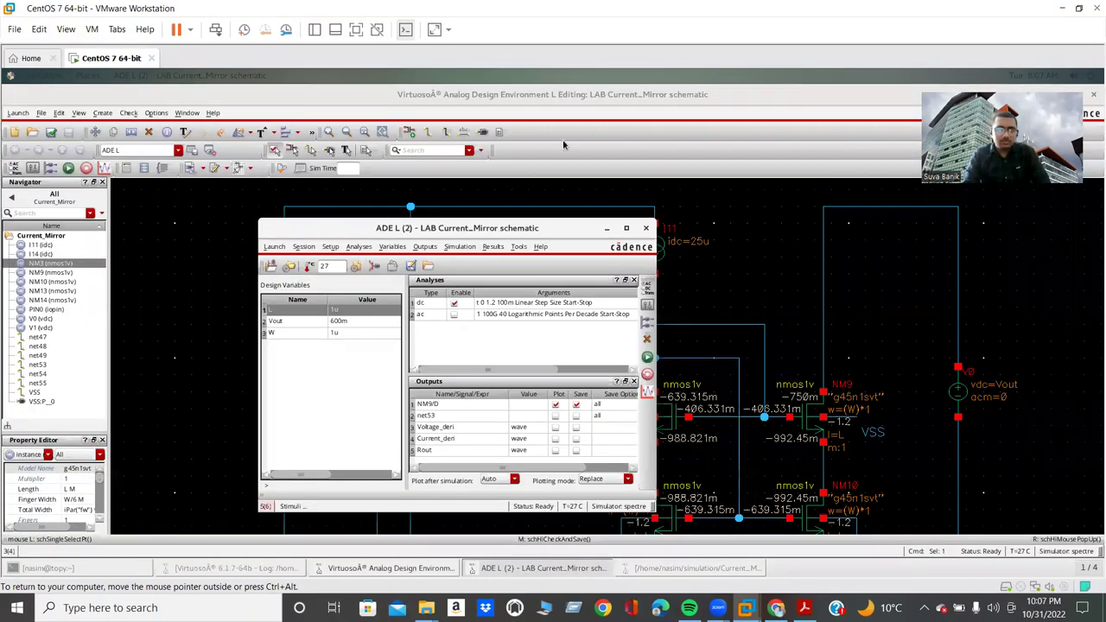
Fit the whole schematic and inspect V0's properties without changing them
left_click(745, 208)
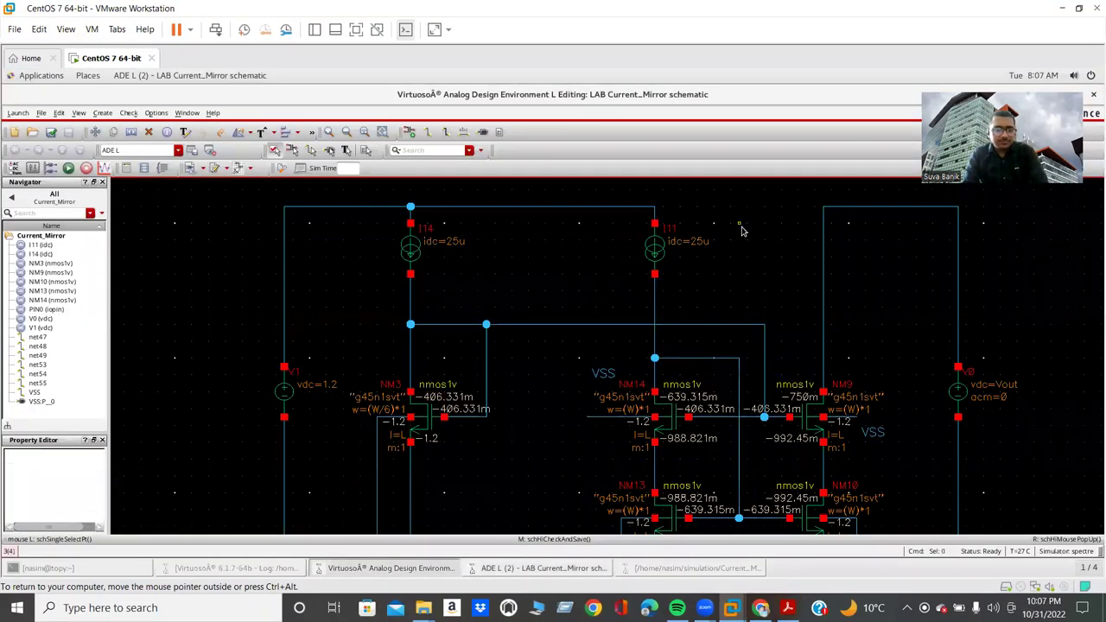
key("f")
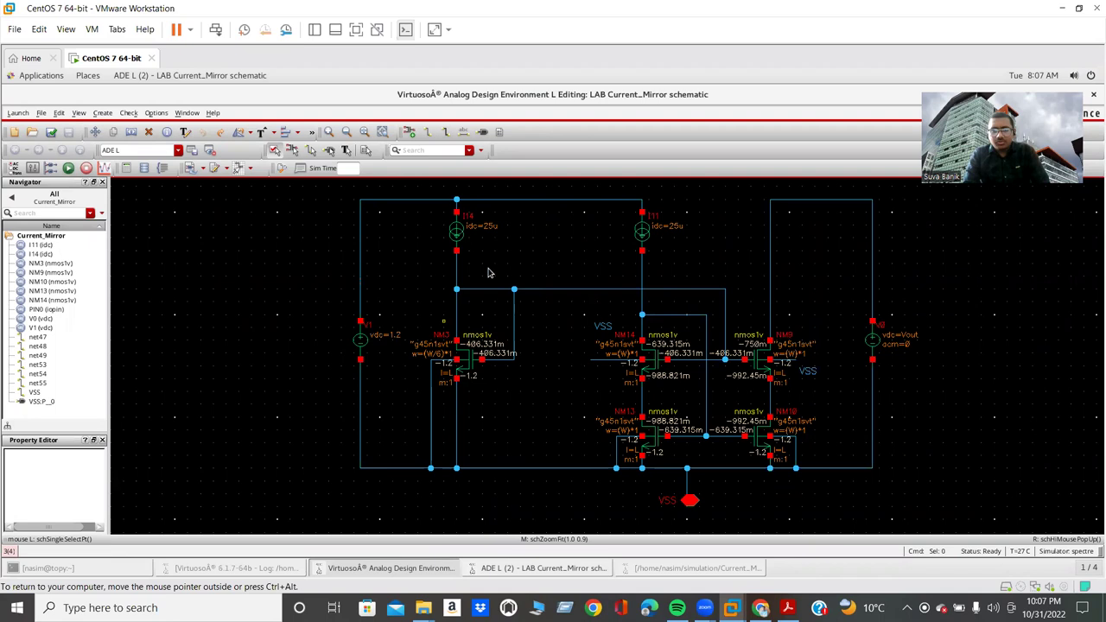
left_click(873, 345)
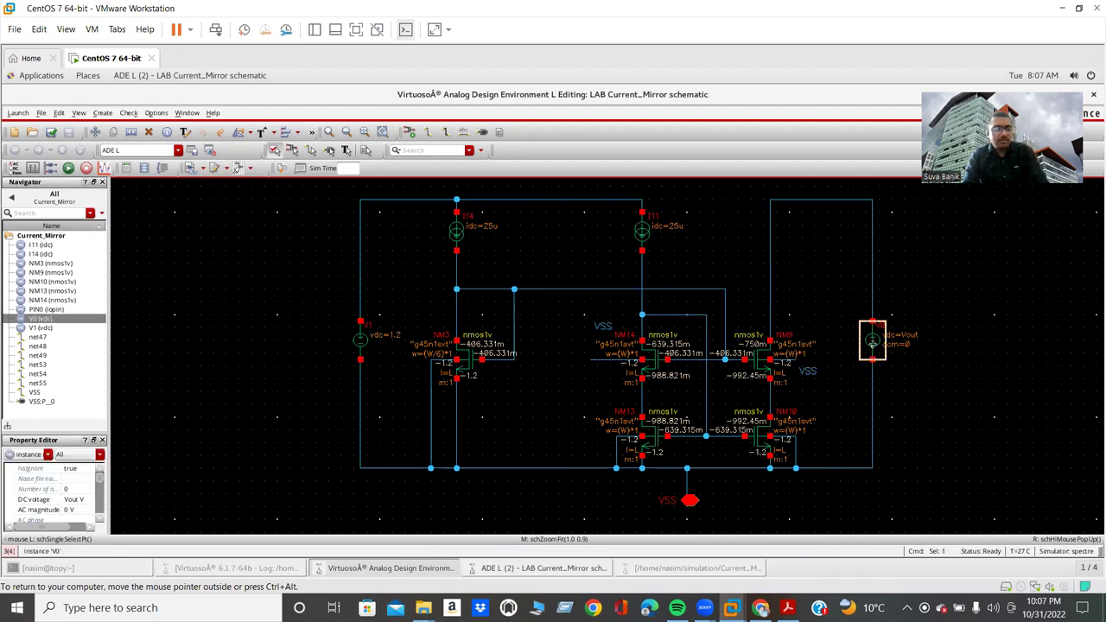
key("q")
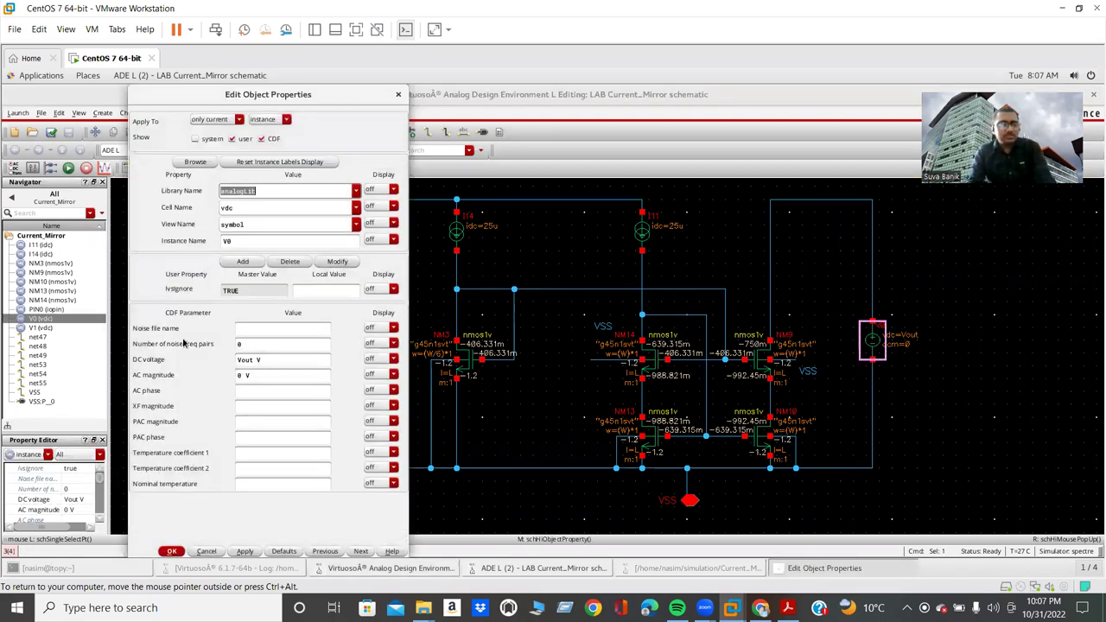
left_click(206, 551)
Zoom in on transistors NM14, NM13, NM9 and NM10
key("z")
left_click(591, 303)
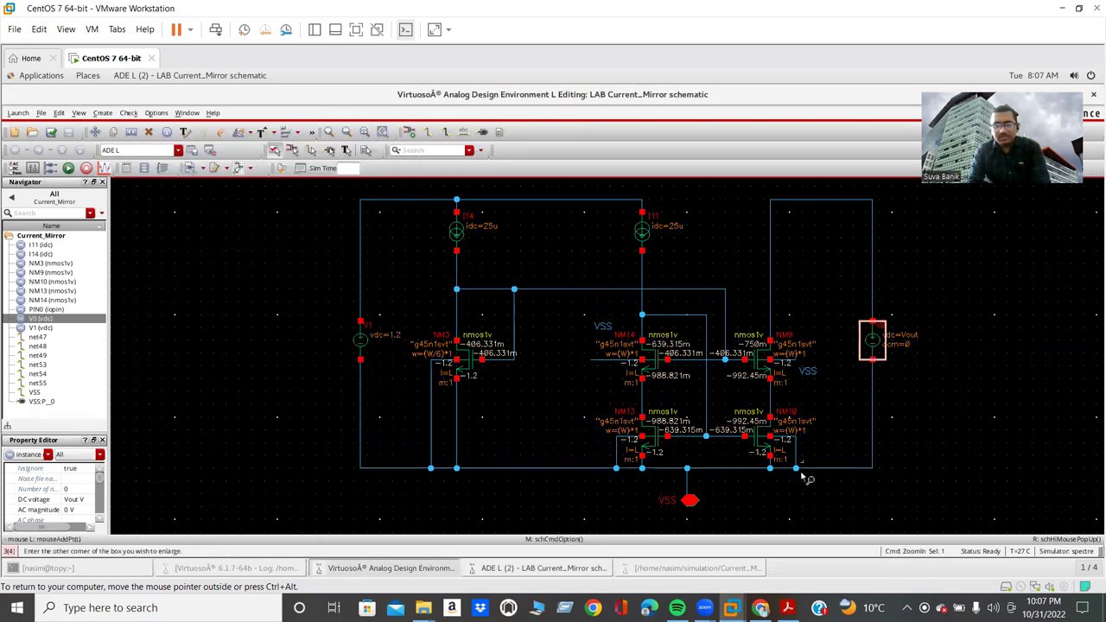
left_click(812, 482)
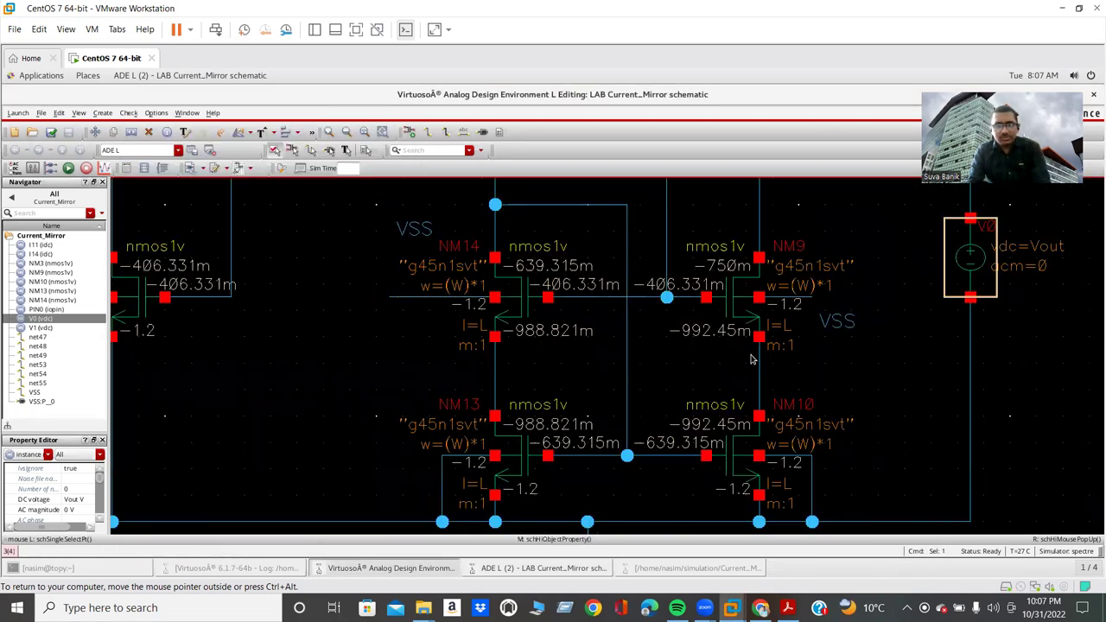
Set NM10's Length to L and Finger Width to W, then apply and close
middle_click(744, 475)
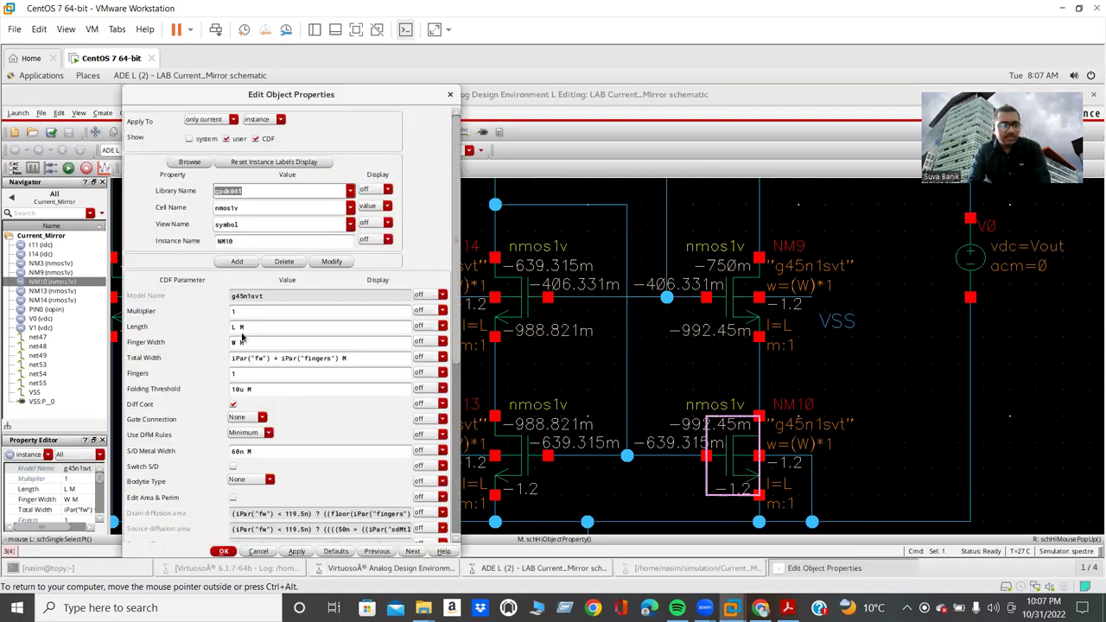
left_click(234, 327)
left_click(235, 342)
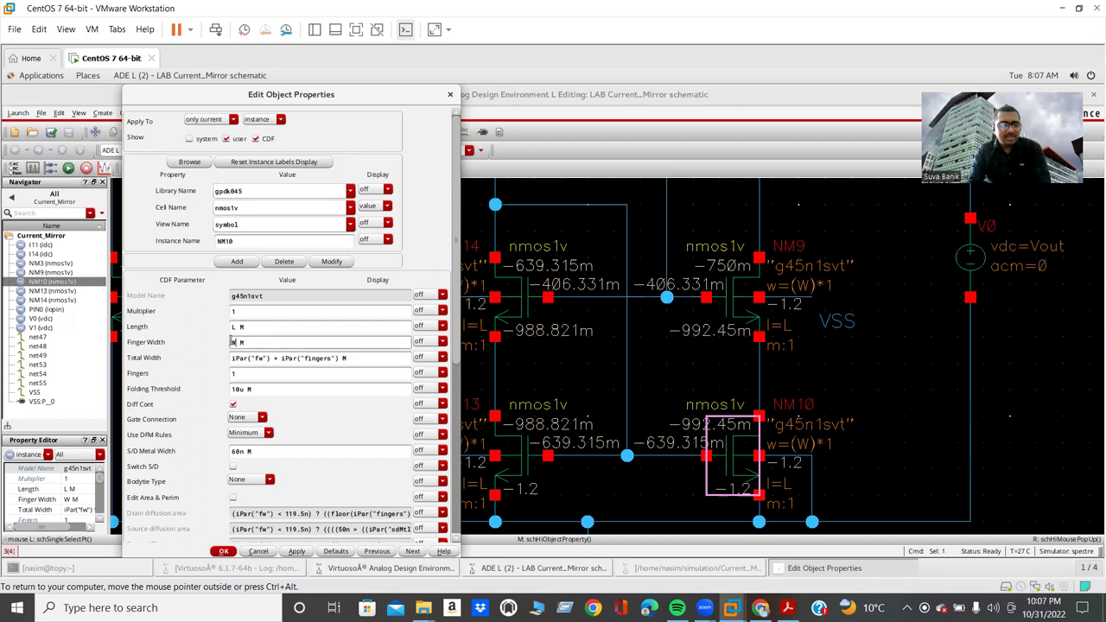
left_click(330, 552)
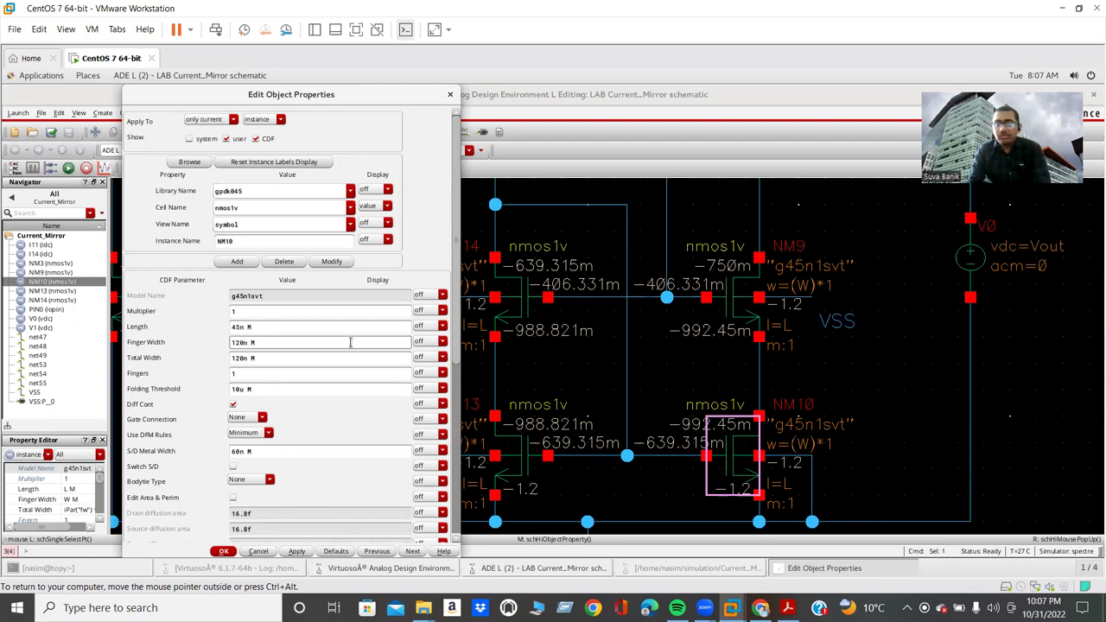
double_click(243, 327)
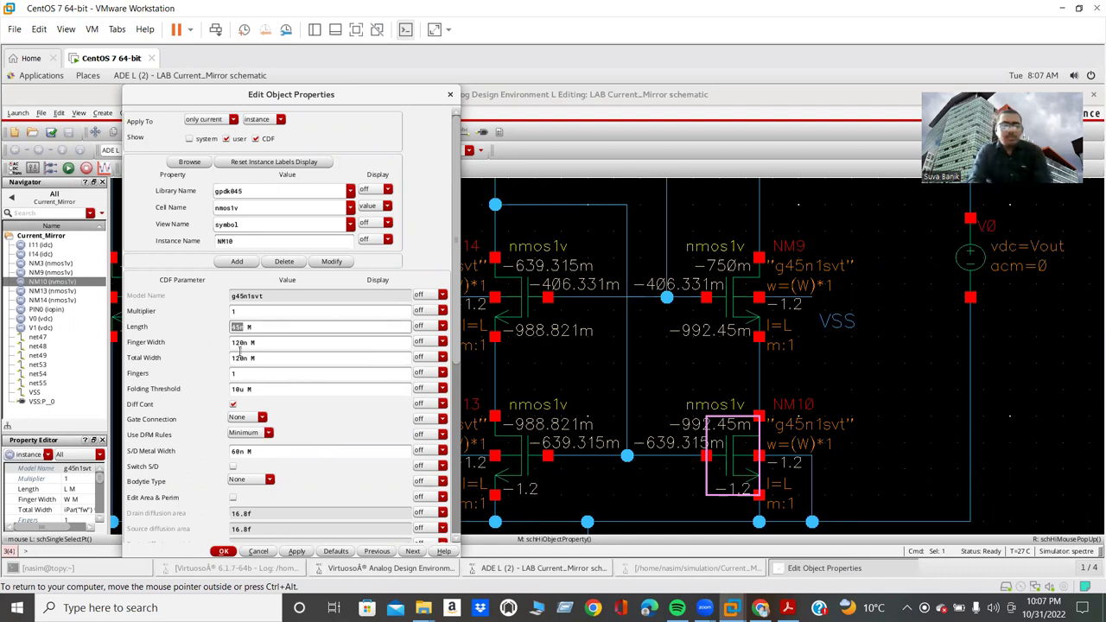
type("L")
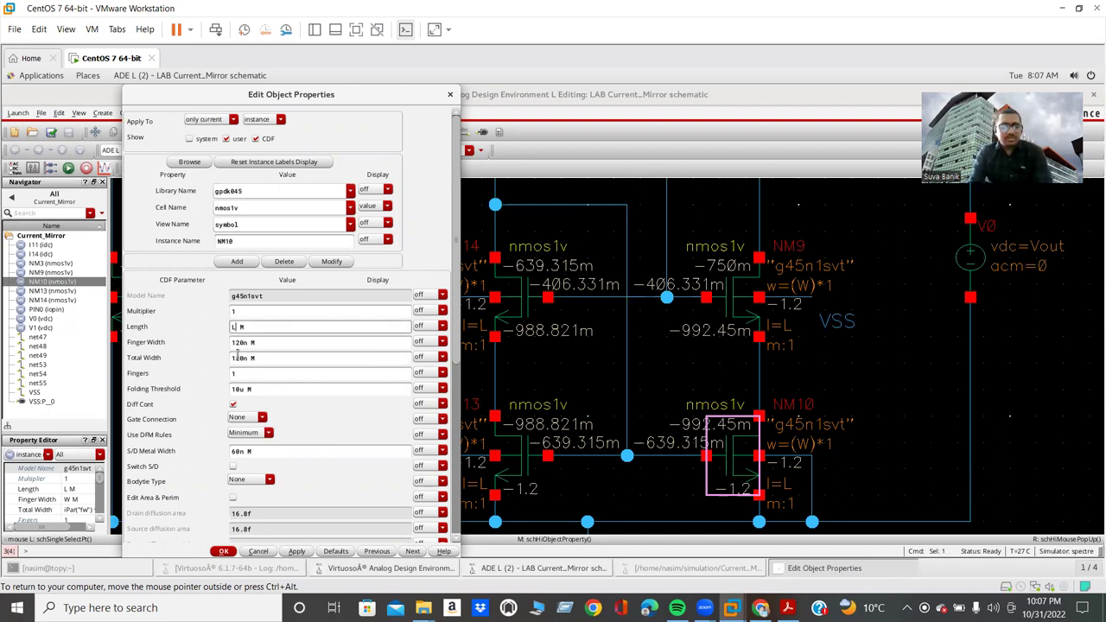
double_click(249, 343)
type("W")
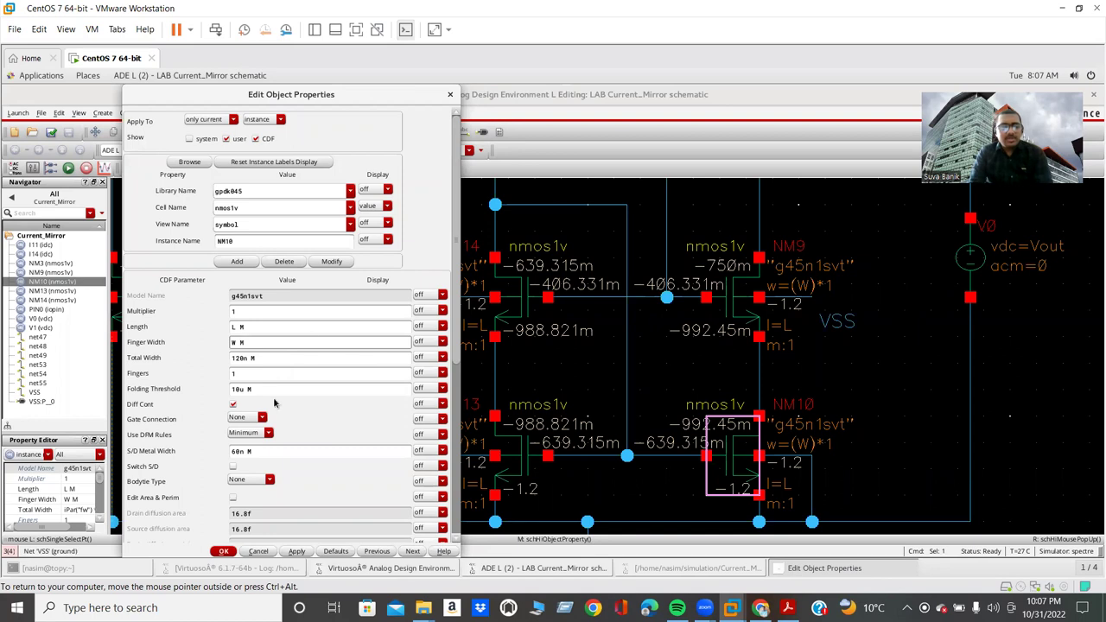
left_click(297, 551)
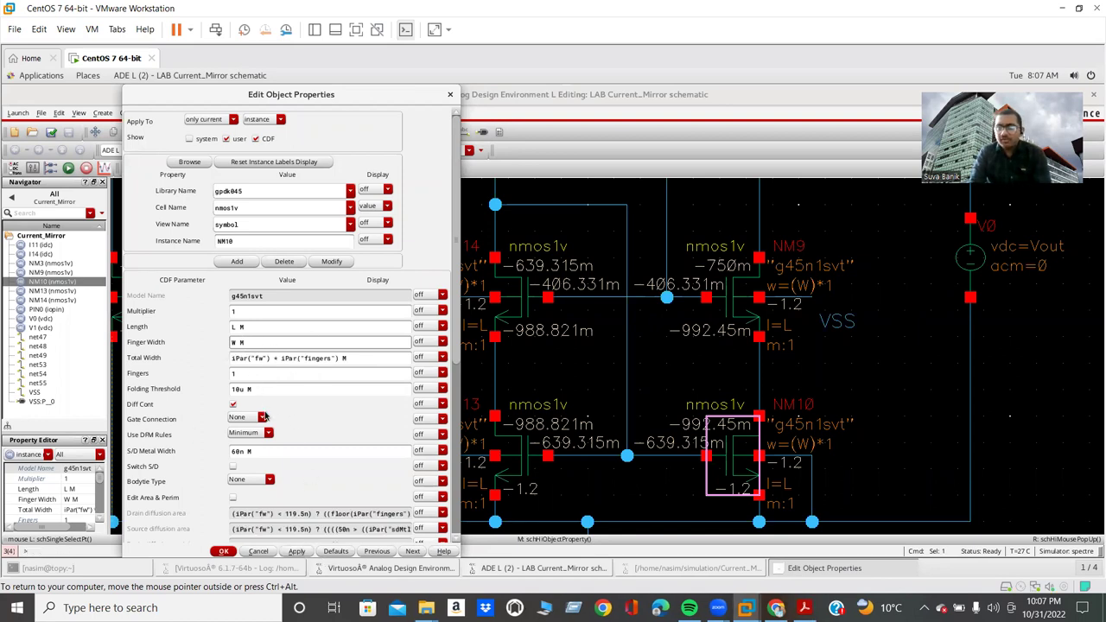
left_click(223, 552)
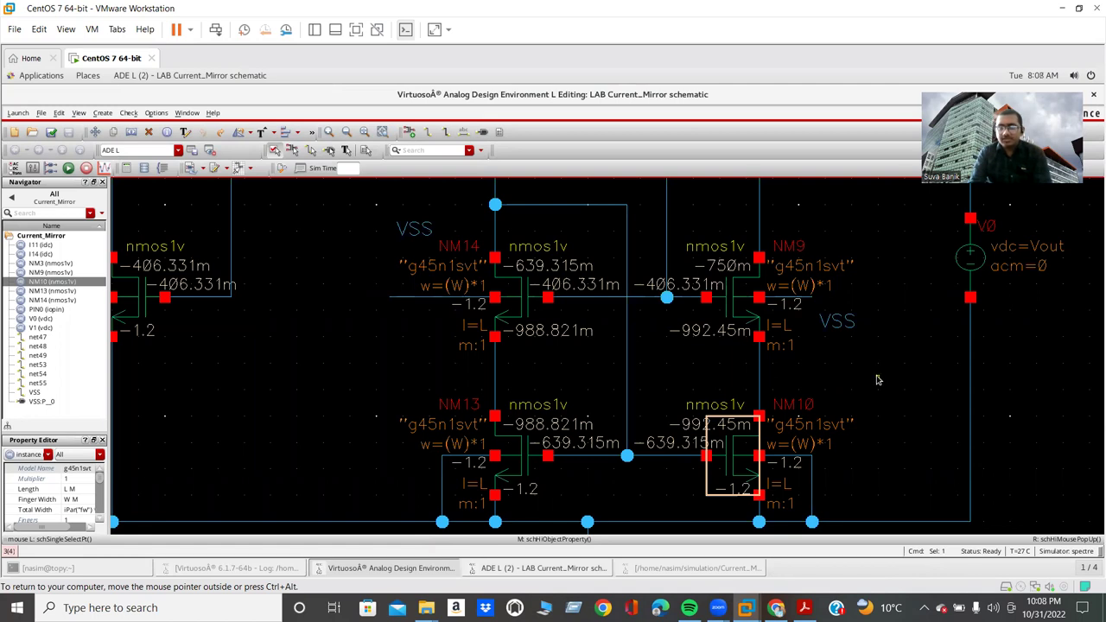
scroll(877, 380, "down", 3, "ctrl")
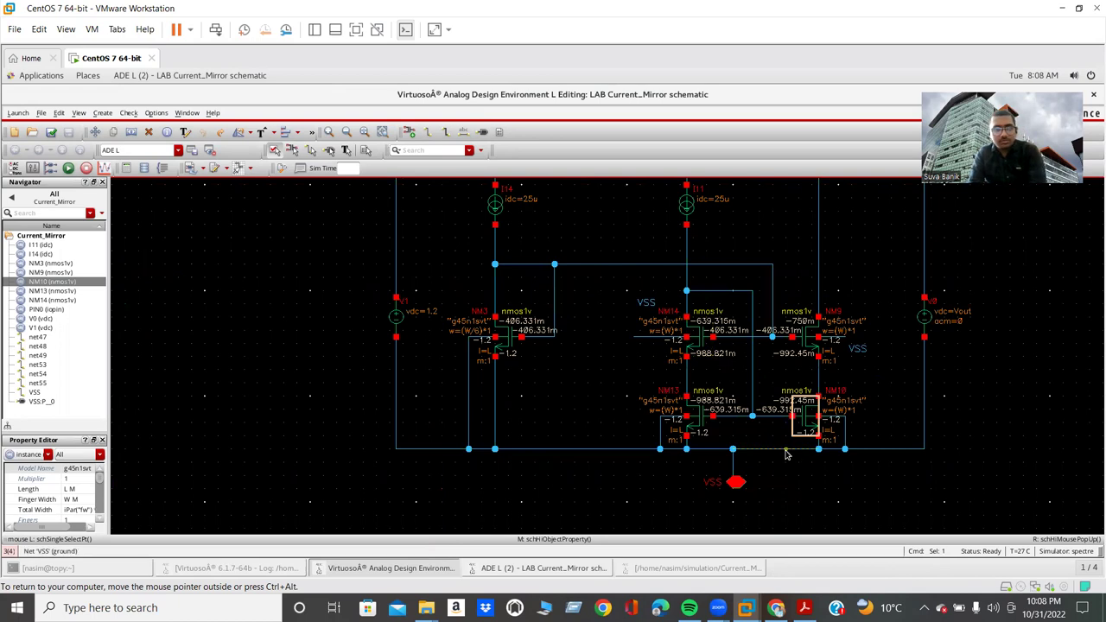
scroll(784, 454, "up", 1)
left_click(515, 429)
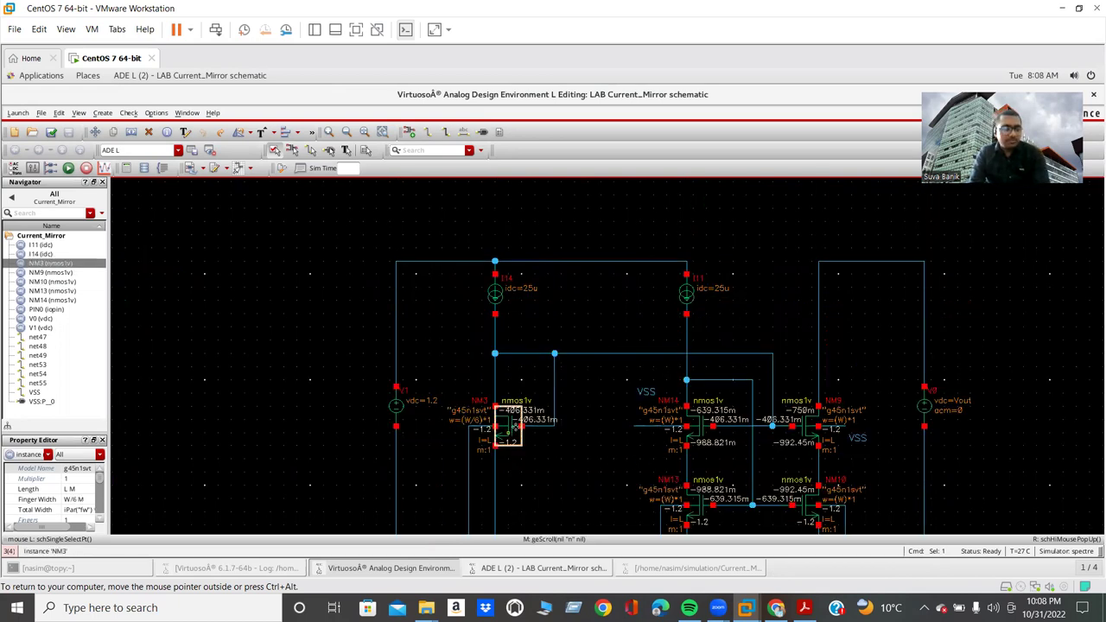
key("q")
triple_click(253, 331)
left_click(233, 332)
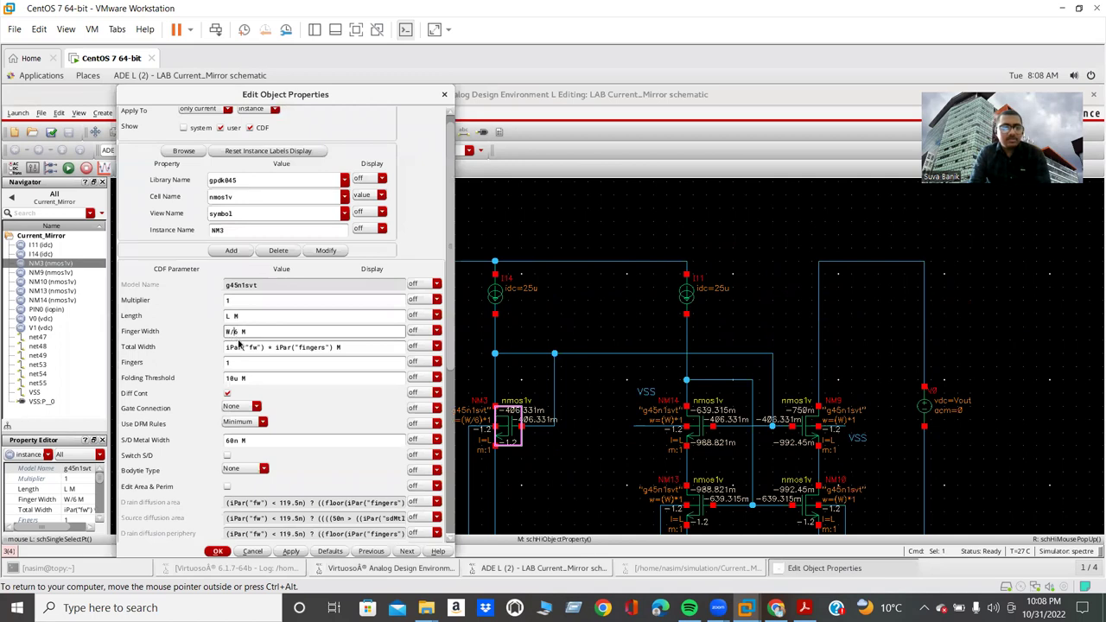
left_click(355, 31)
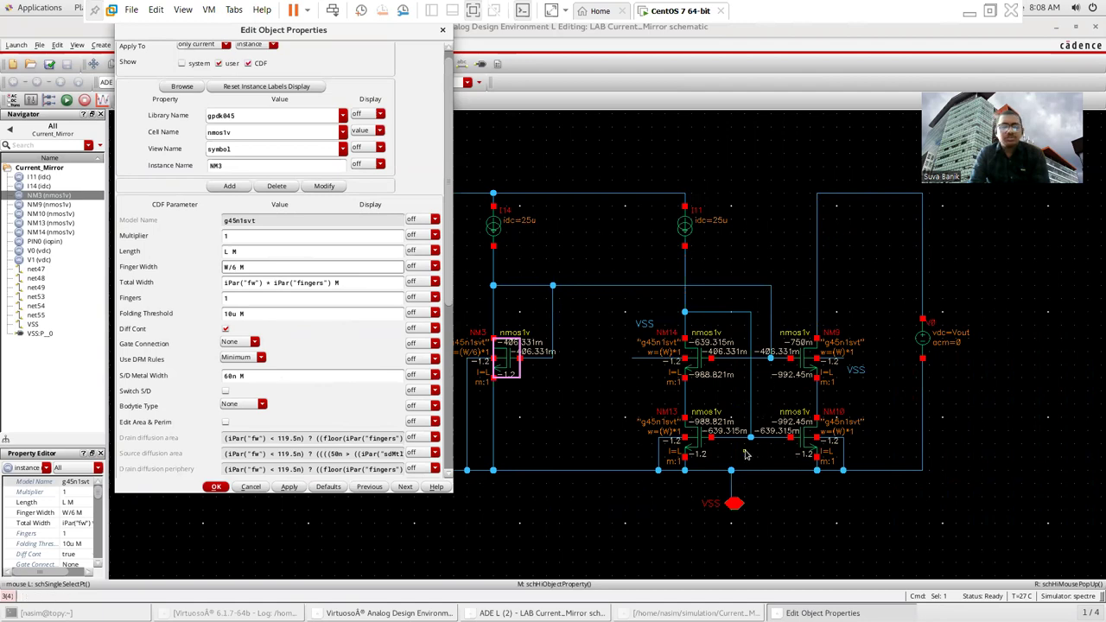
left_click(216, 487)
left_click(508, 199)
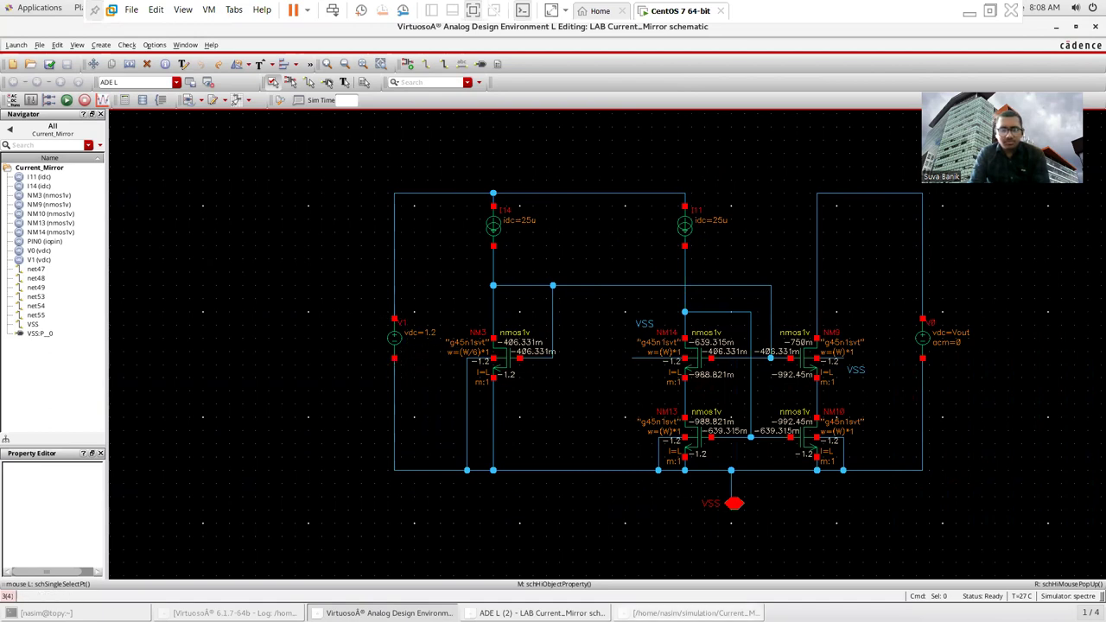
Close the spectre log and review the Vout and L design variable values in ADE L
left_click(696, 613)
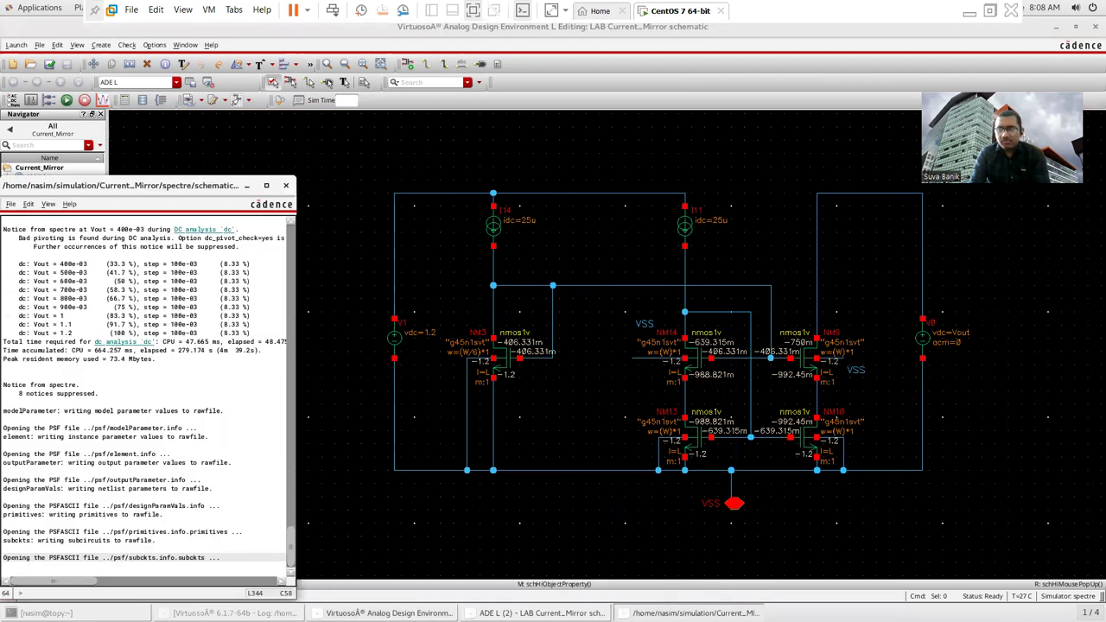
left_click(285, 186)
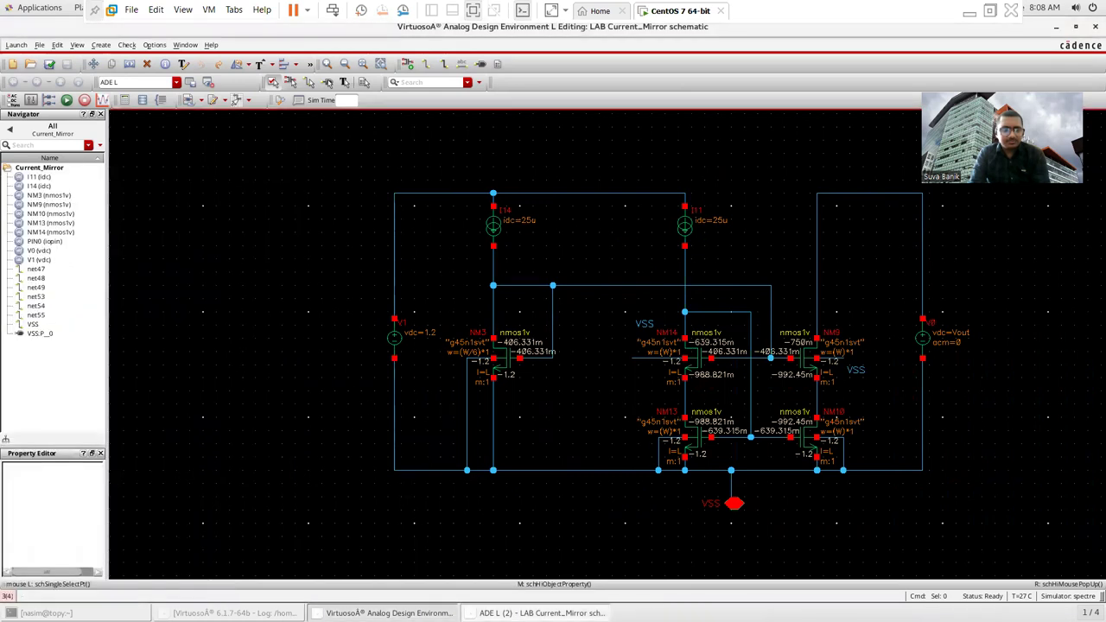
left_click(542, 613)
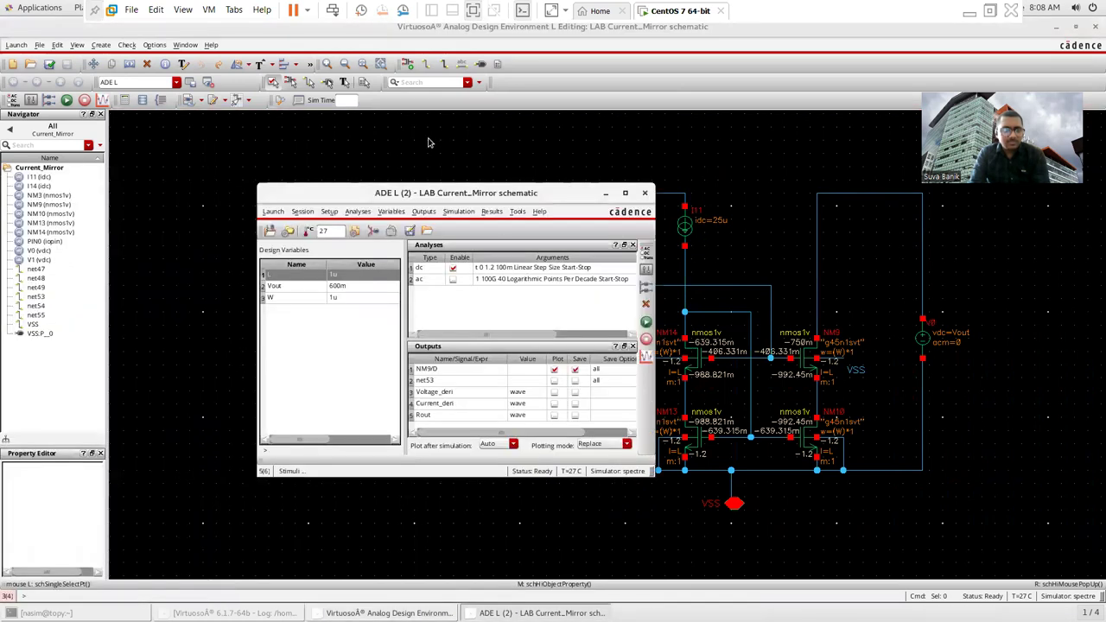
double_click(361, 288)
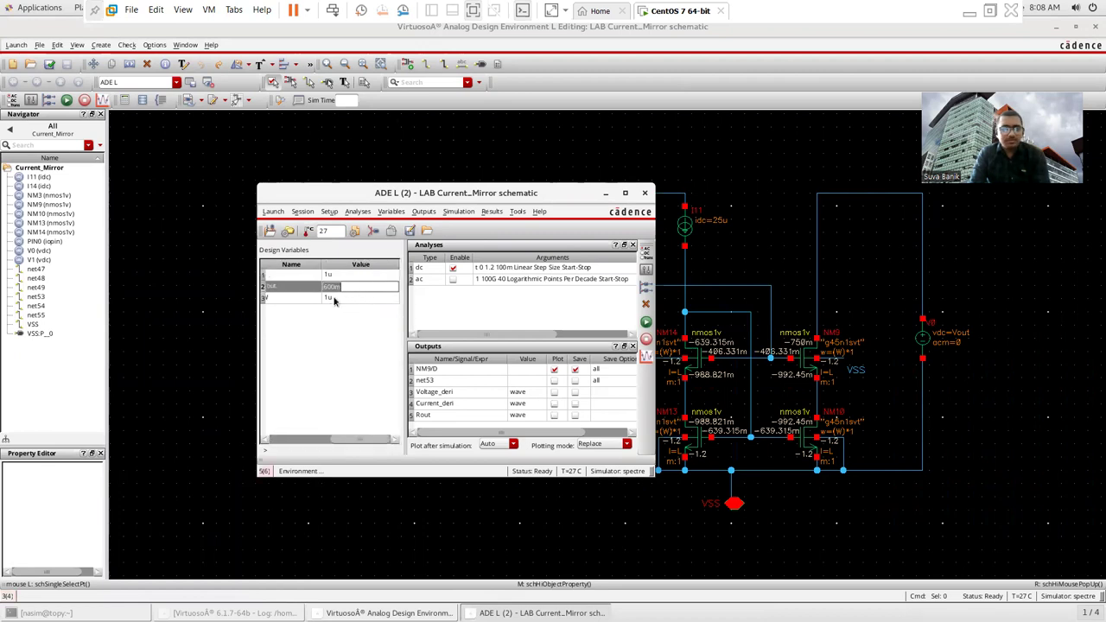
left_click_drag(356, 440, 305, 440)
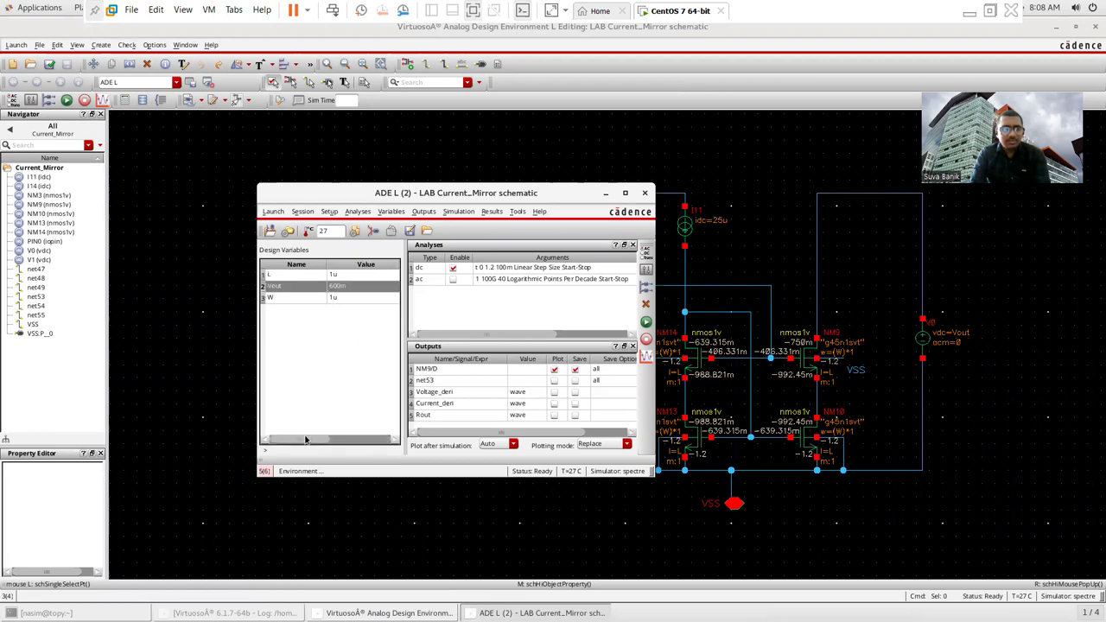
double_click(340, 275)
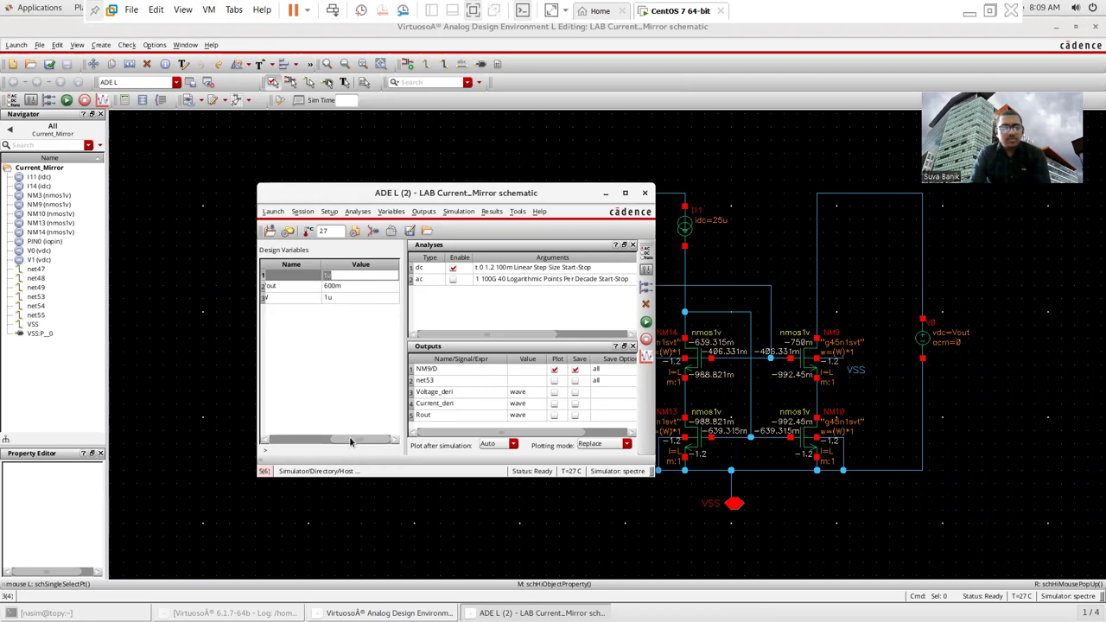
left_click_drag(352, 440, 293, 440)
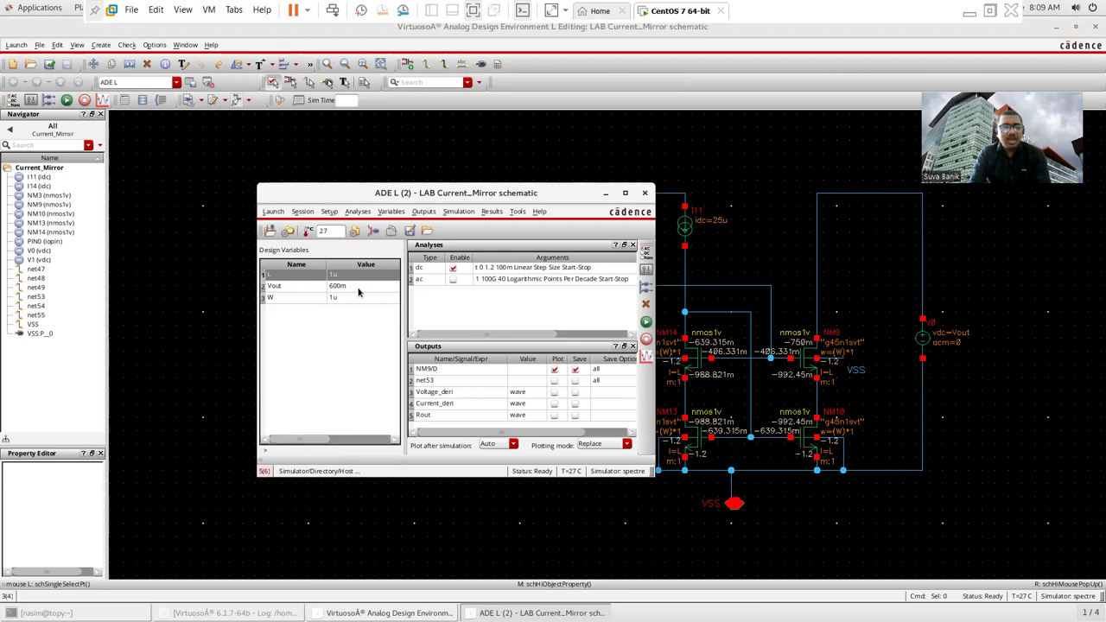
Set design variable W to 2u and stop plotting NM9/D
left_click(358, 292)
left_click(358, 292)
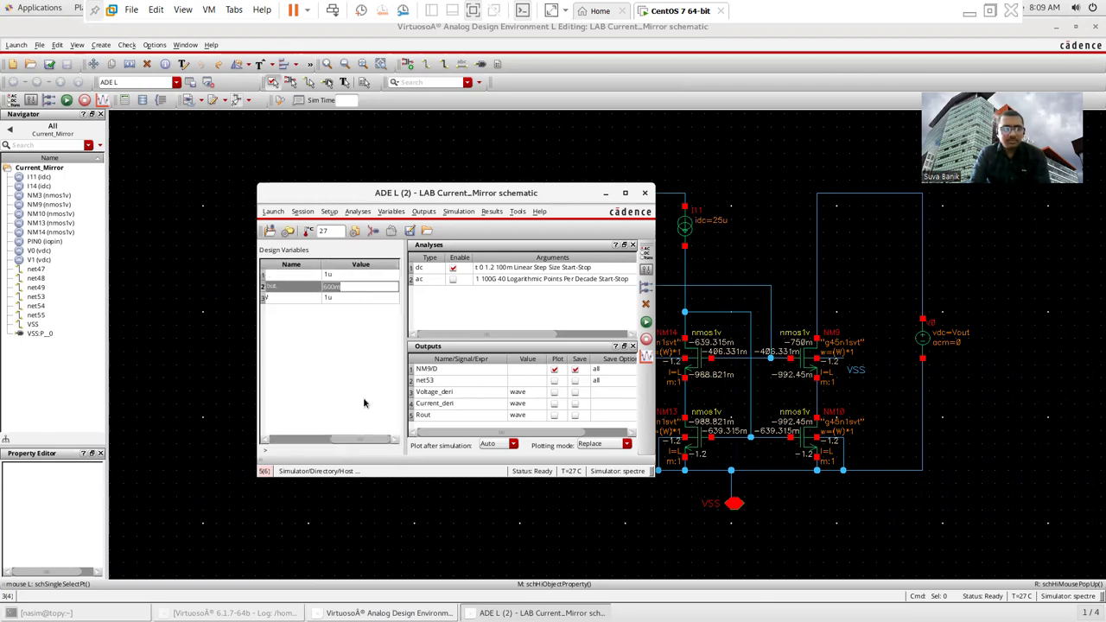
left_click_drag(364, 441, 313, 437)
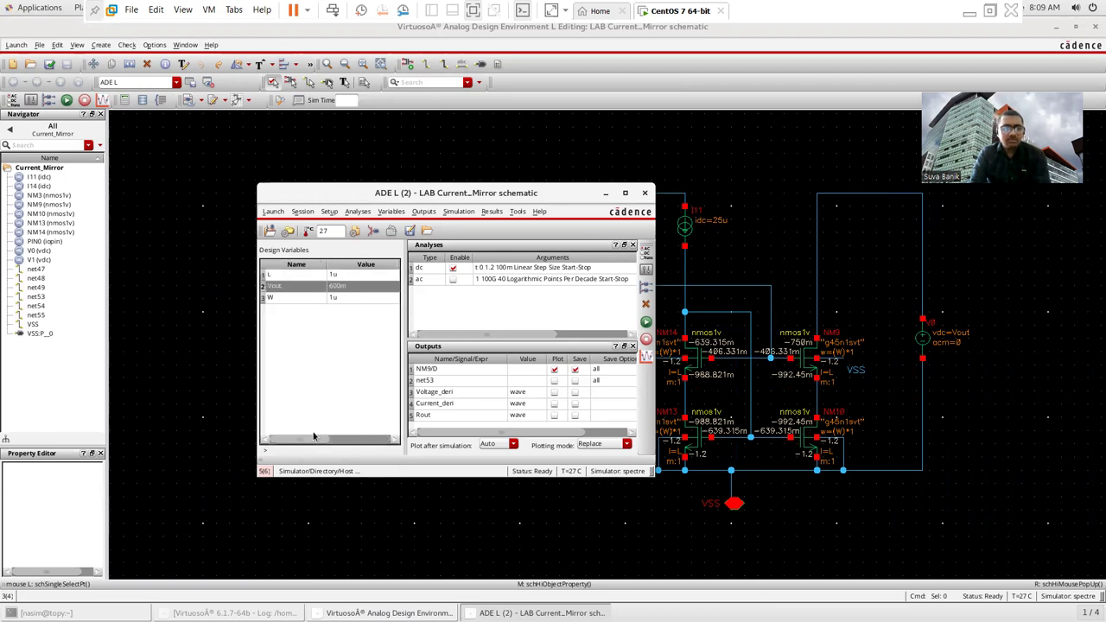
left_click(352, 300)
left_click(355, 304)
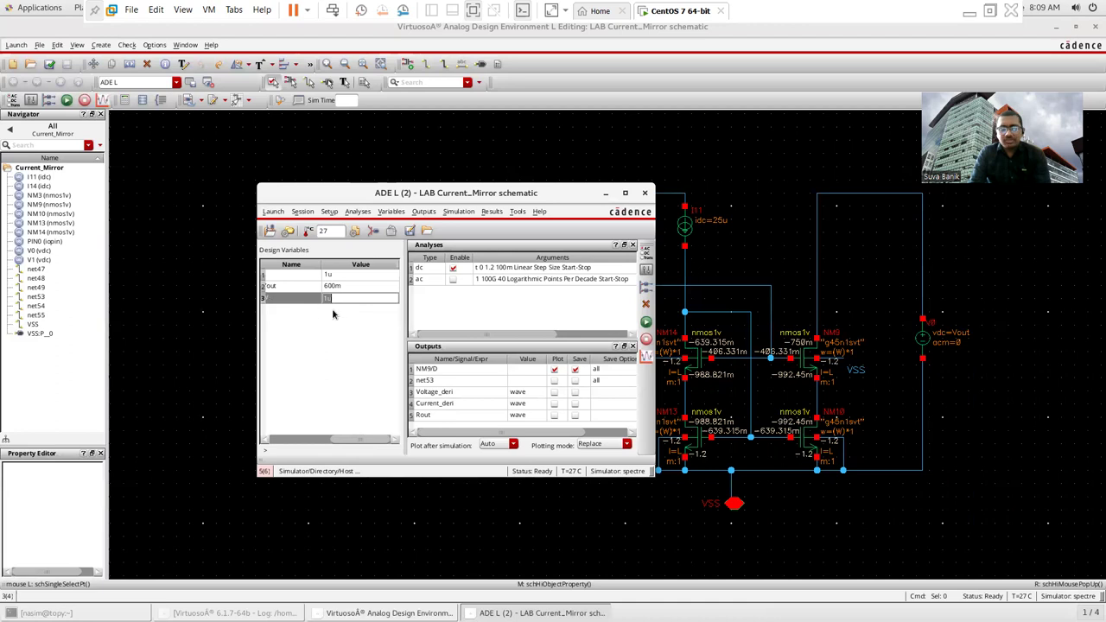
type("2u")
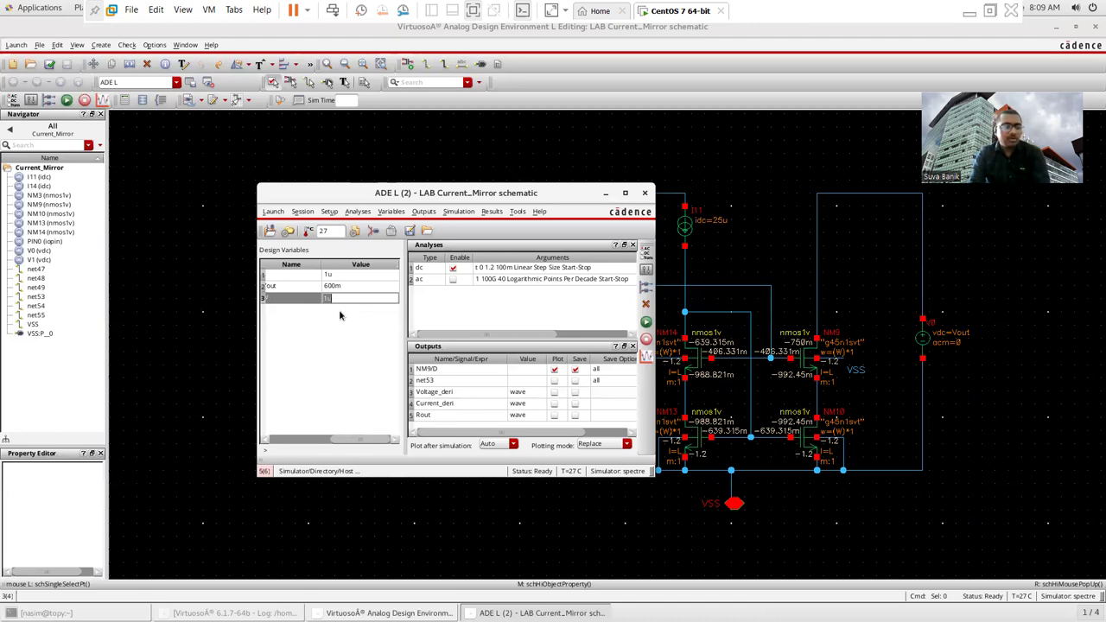
left_click(360, 442)
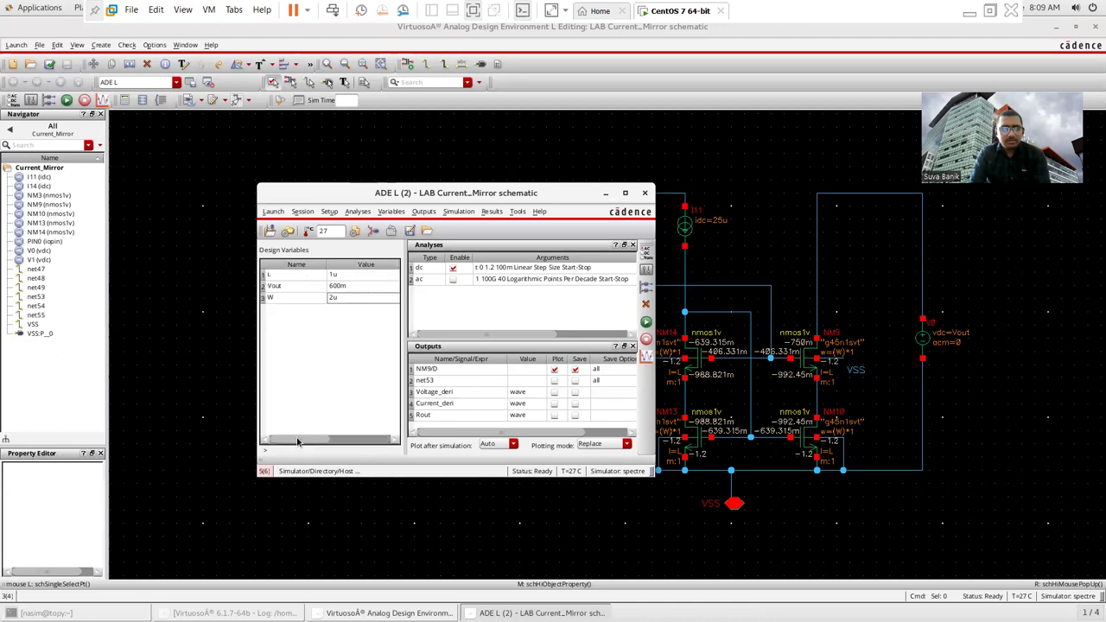
left_click(555, 370)
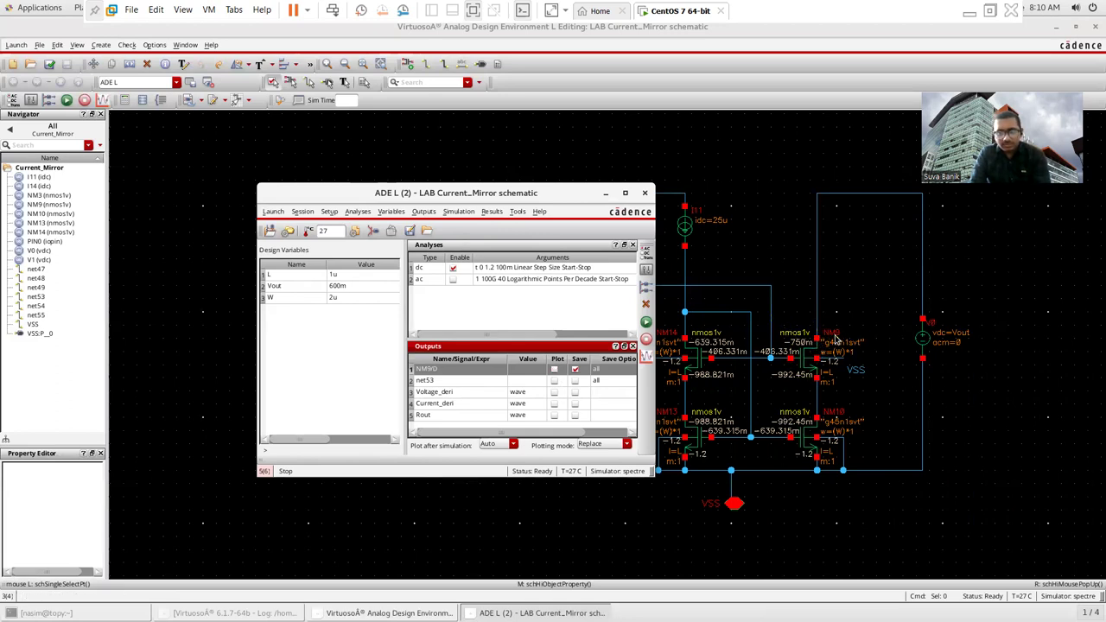
Pick NM9's drain on the schematic as a plotted output, then return to ADE L
left_click(489, 212)
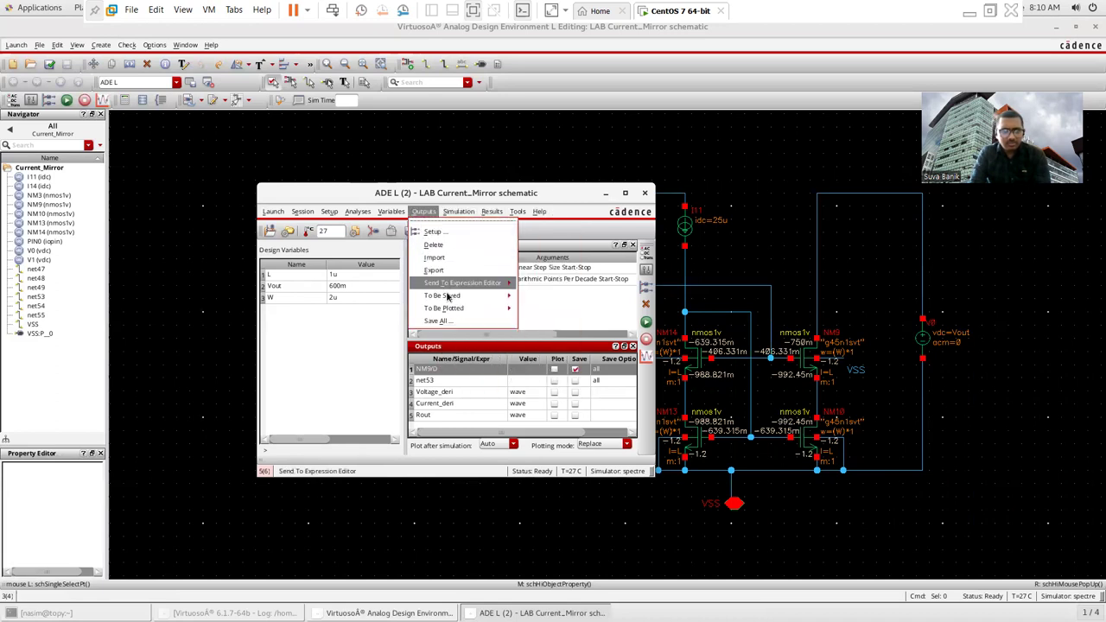
mouse_move(467, 309)
left_click(545, 315)
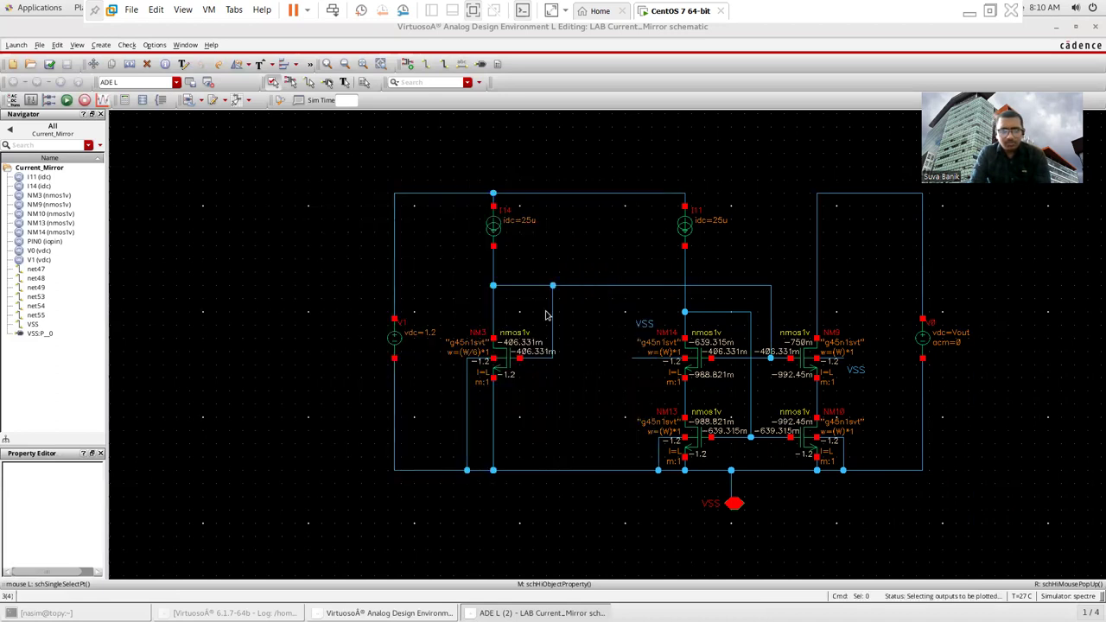
right_click_drag(773, 259, 884, 440)
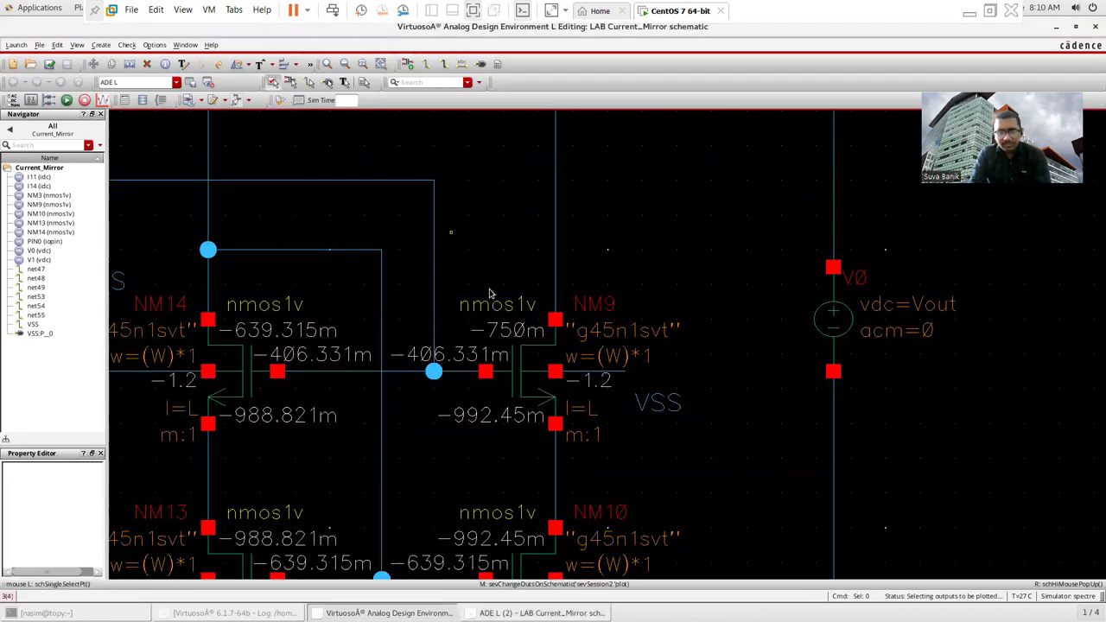
left_click(555, 320)
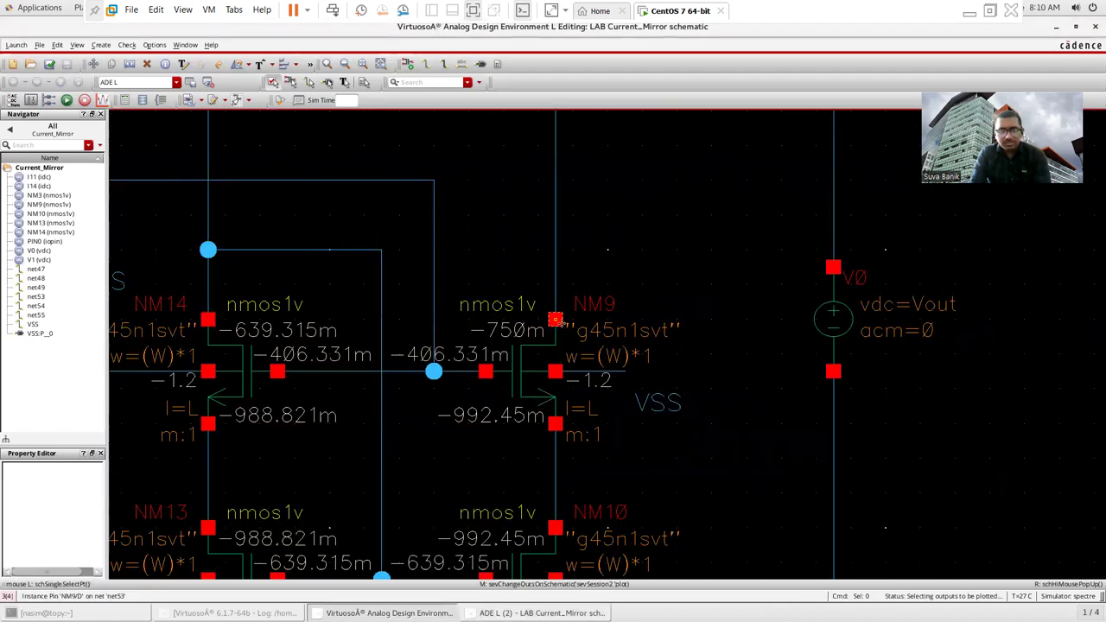
left_click(557, 319)
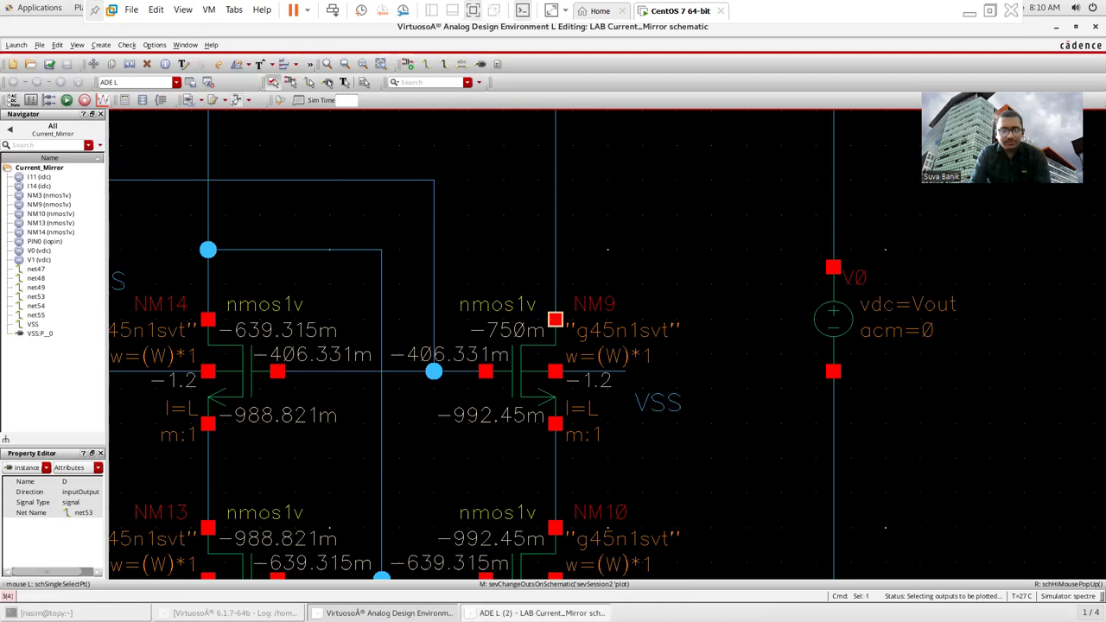
left_click(478, 402)
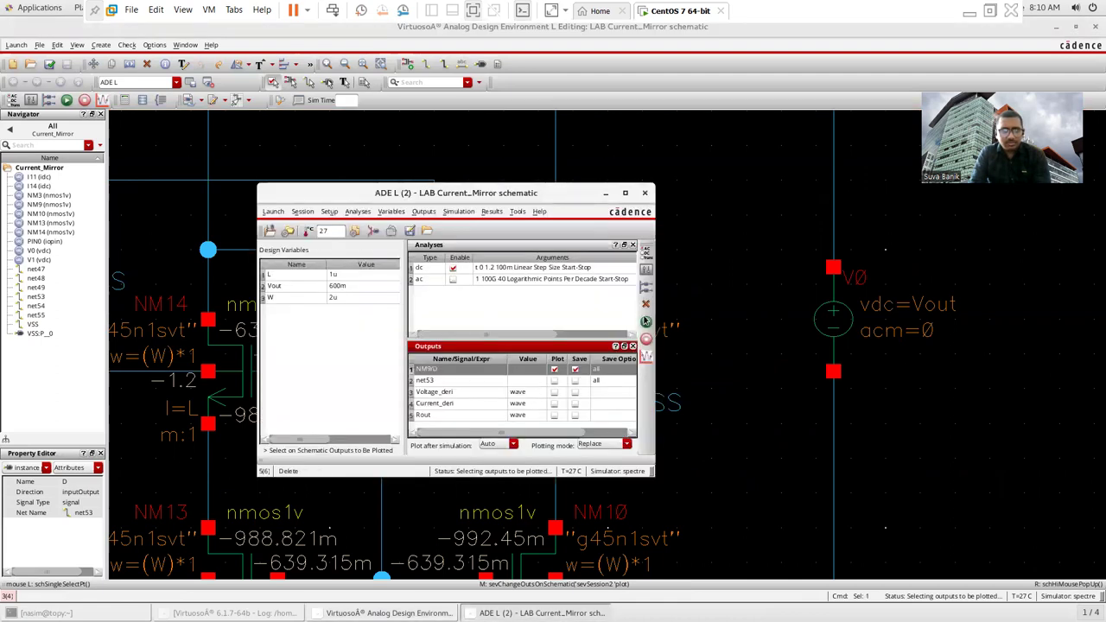
Make the dc analysis sweep Vout from 0 to 1.2 in 100m steps
left_click(533, 269)
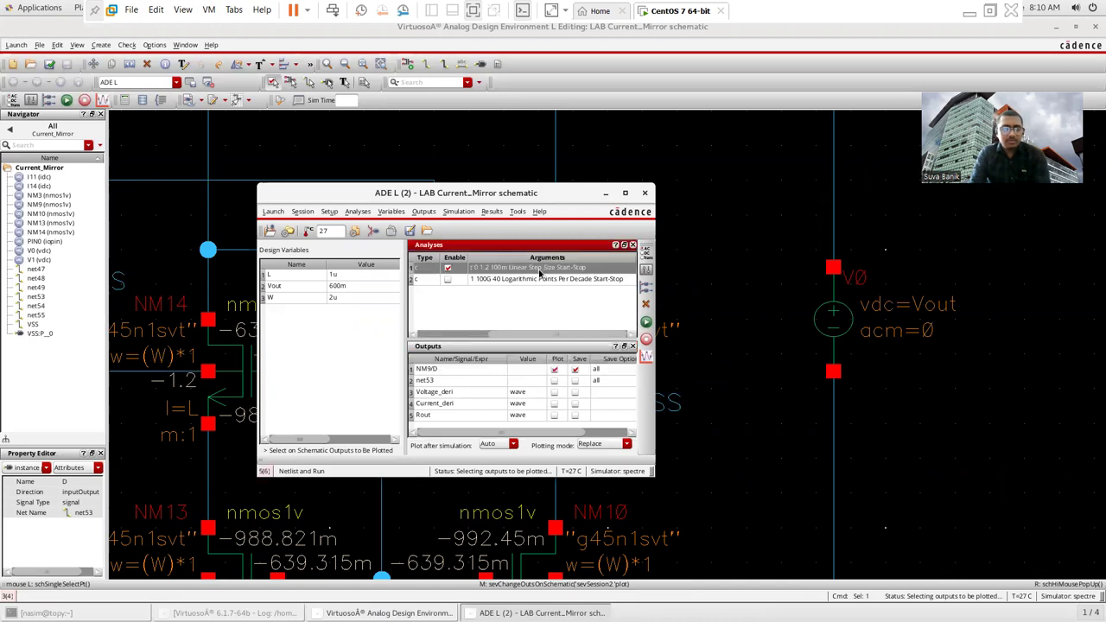
double_click(535, 268)
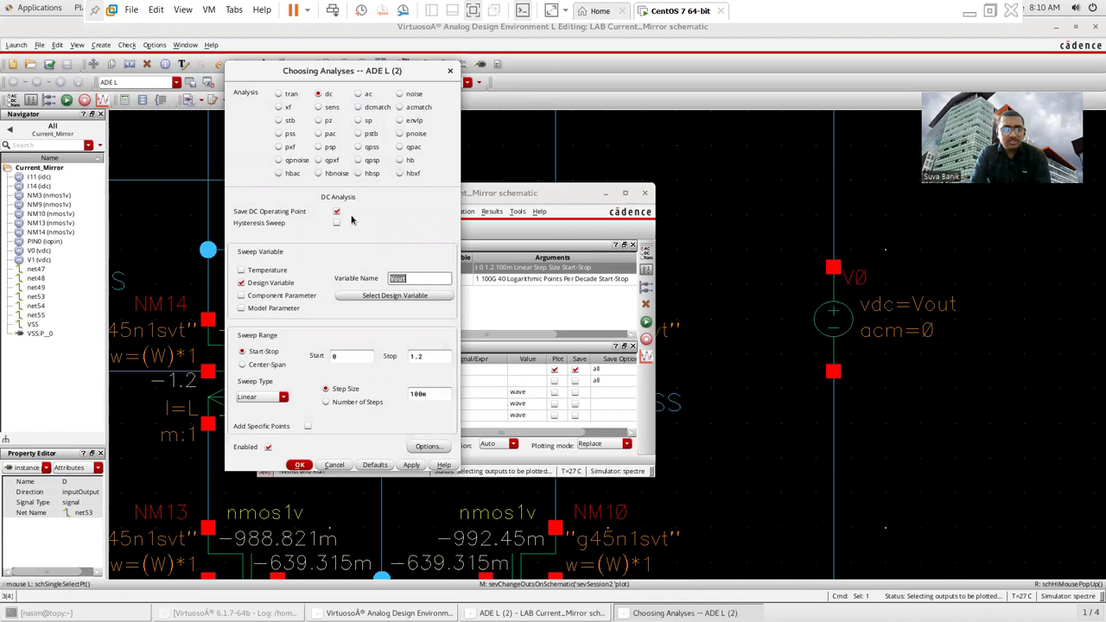
left_click(375, 296)
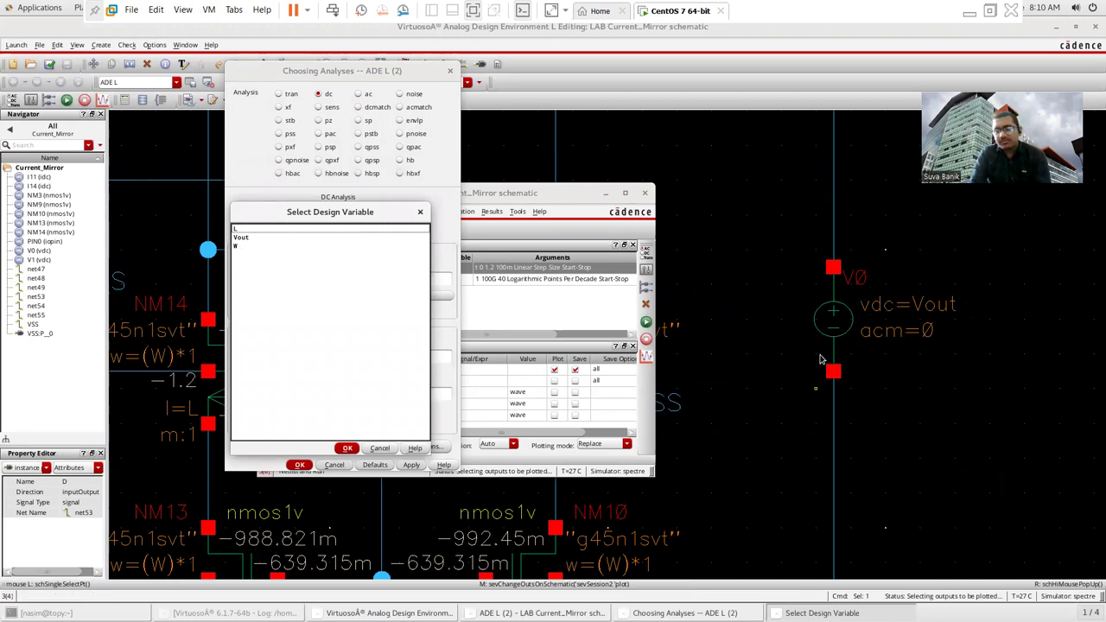
left_click(242, 238)
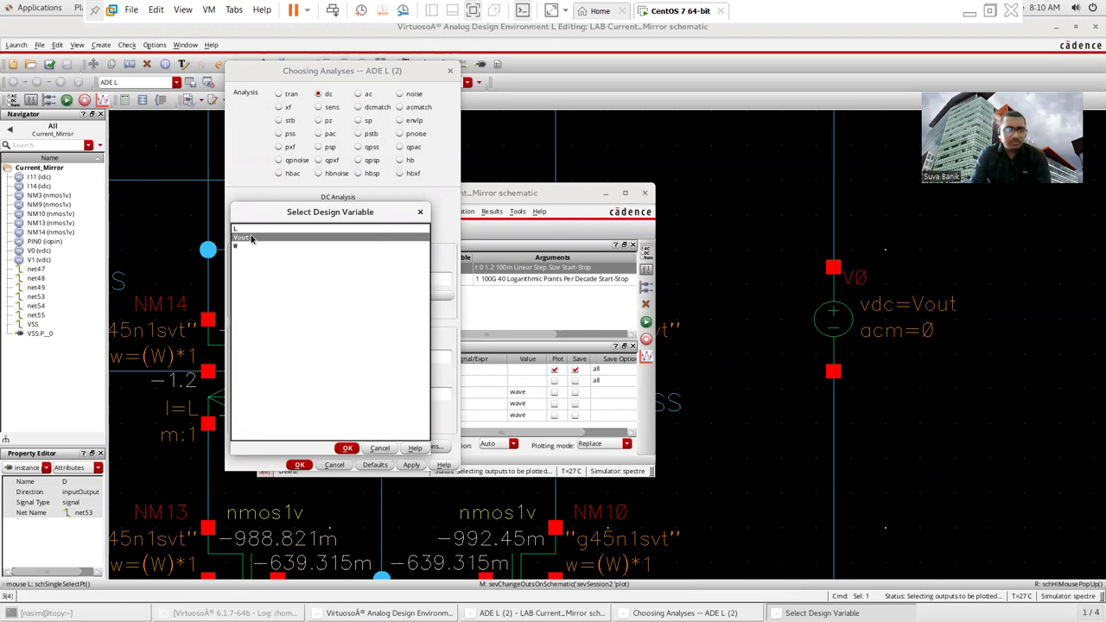
left_click(347, 448)
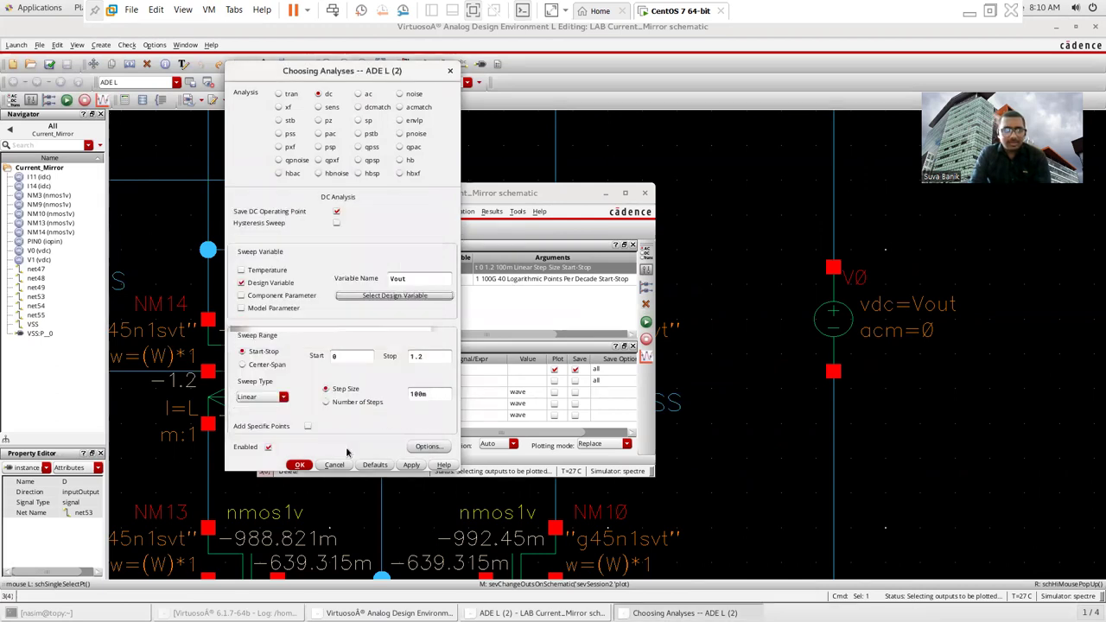
left_click(342, 360)
left_click(437, 359)
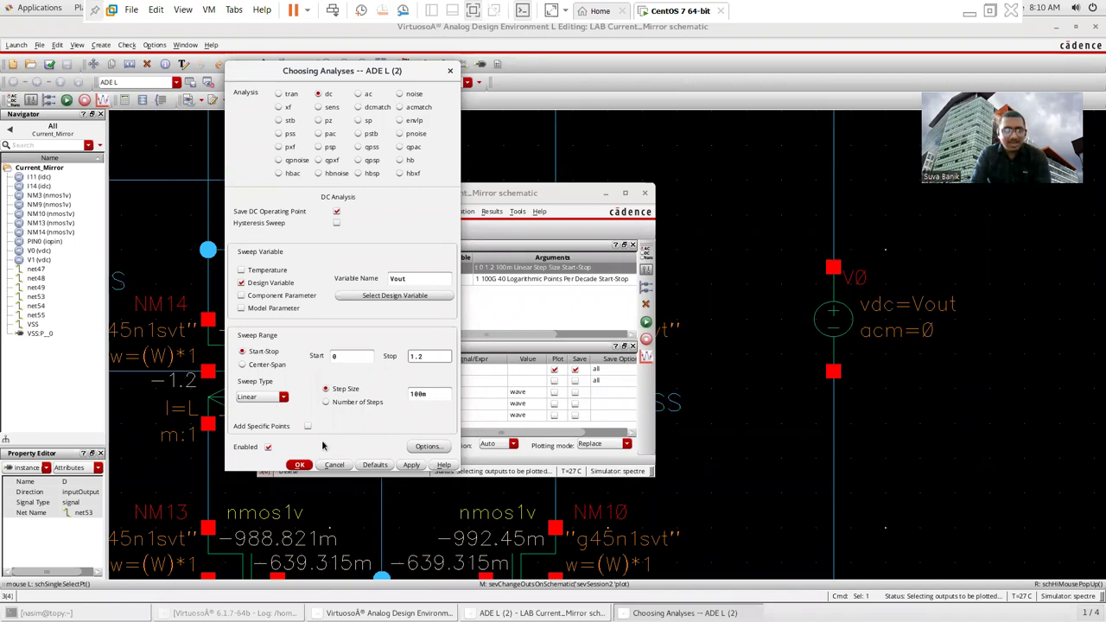
left_click(299, 465)
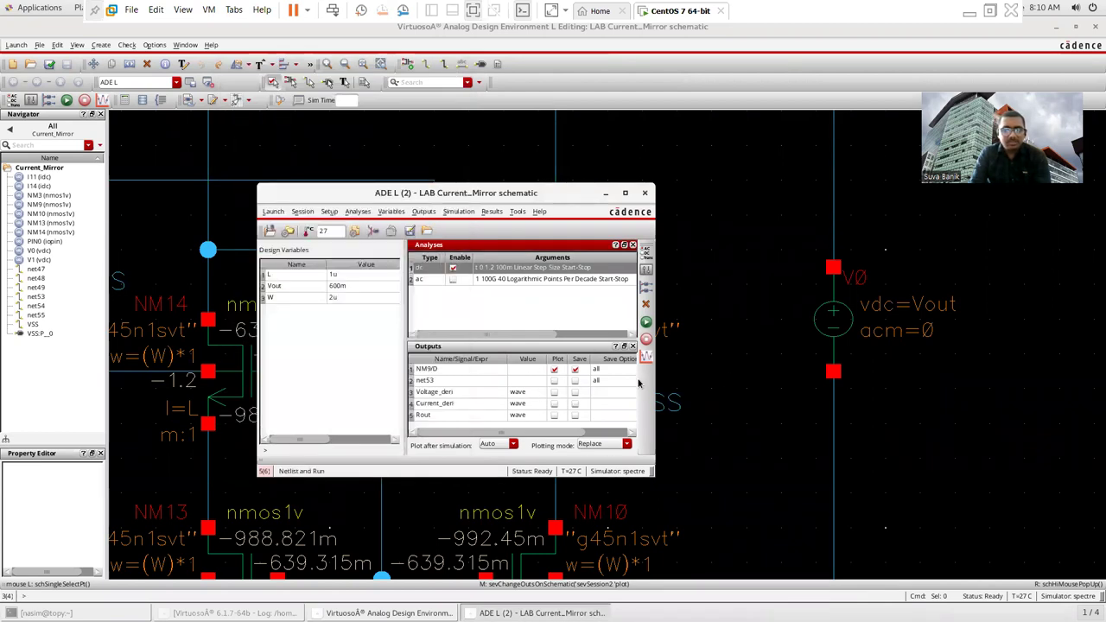
Fit the schematic and copy design variables L 1u, Vout 600m, W 2u from the cellview
key("f")
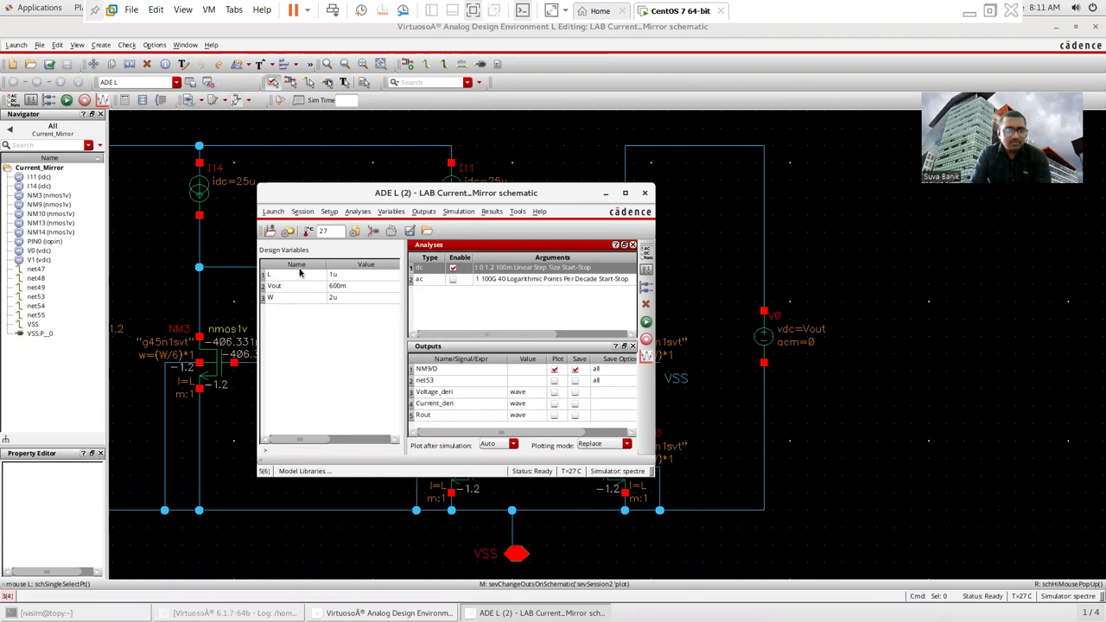
left_click(392, 211)
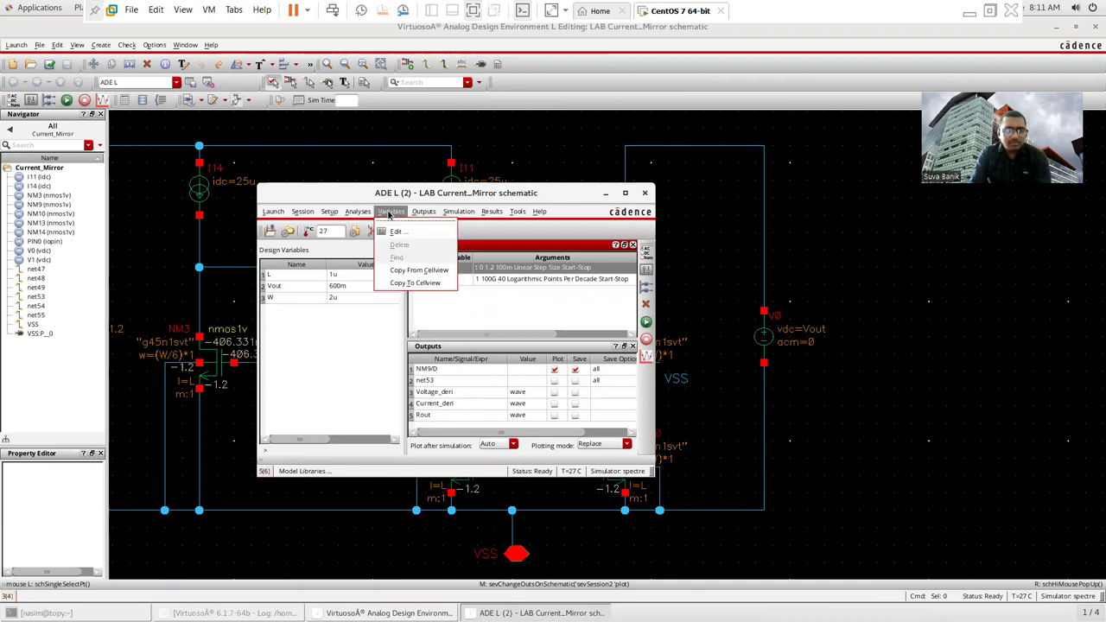
left_click(420, 271)
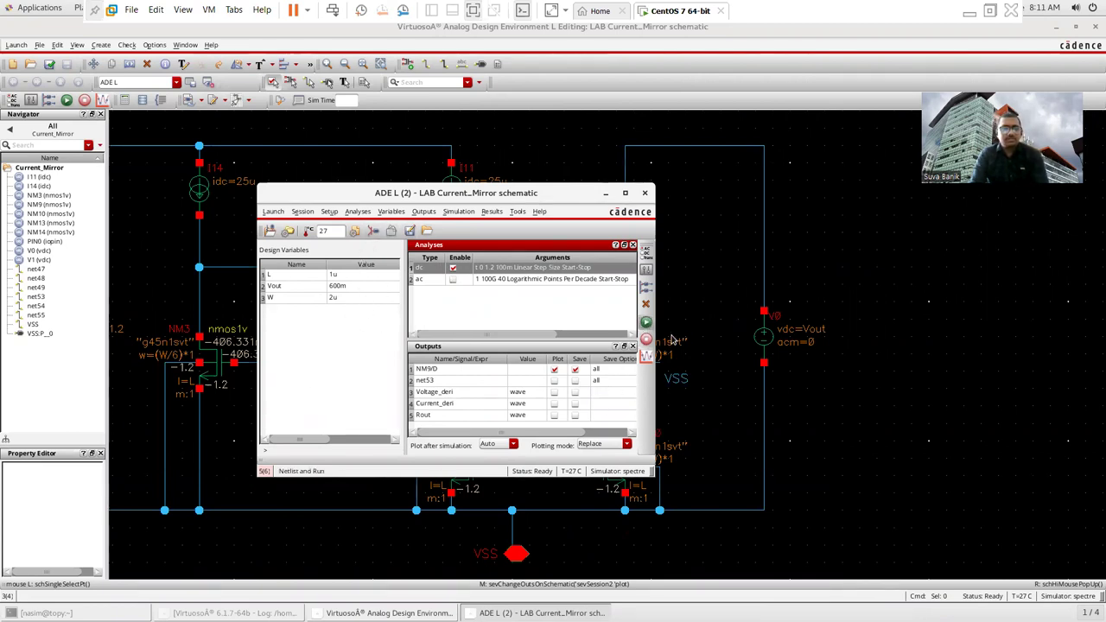
Run the simulation and place a vertical marker at Vout 448.36m reading 24.3794uA
left_click(646, 322)
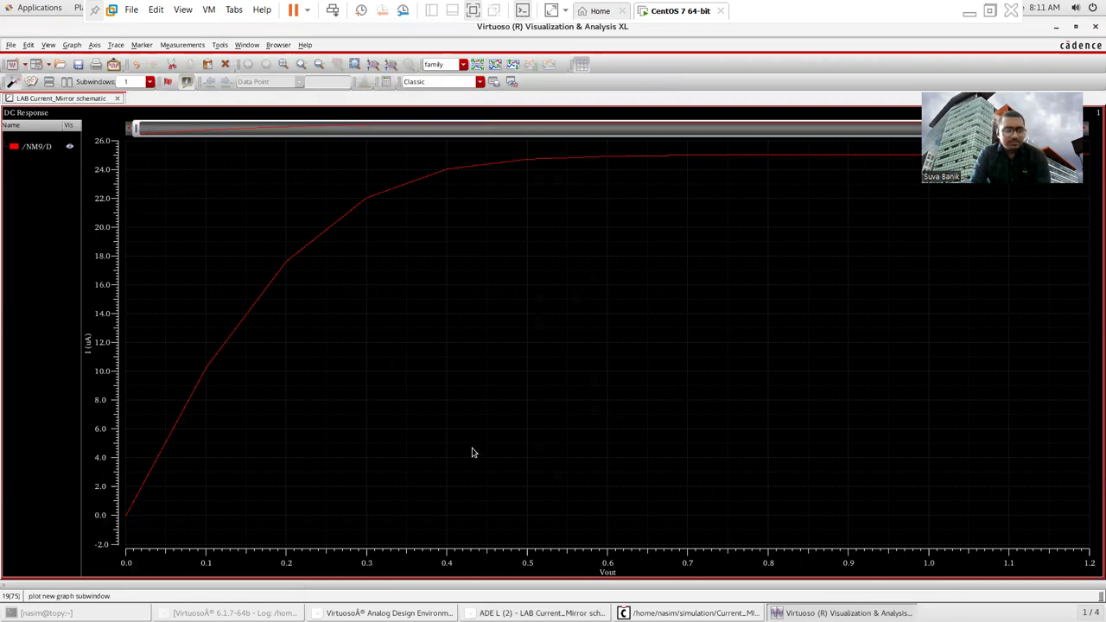
key("v")
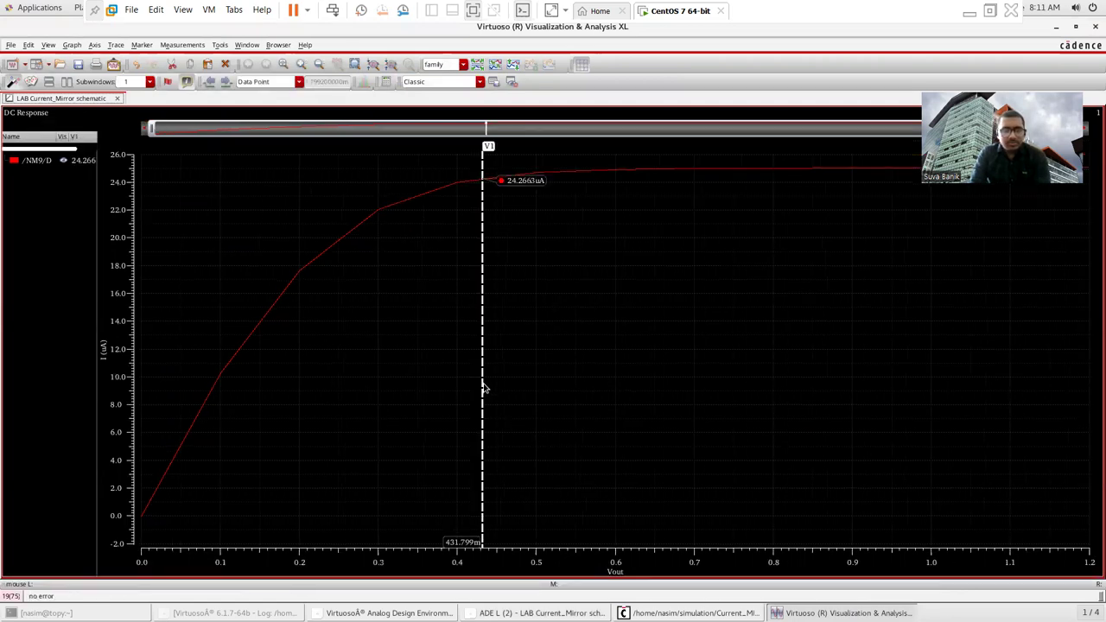
mouse_move(481, 377)
left_mouse_down()
mouse_move(541, 378)
mouse_move(455, 370)
mouse_move(492, 370)
left_mouse_up()
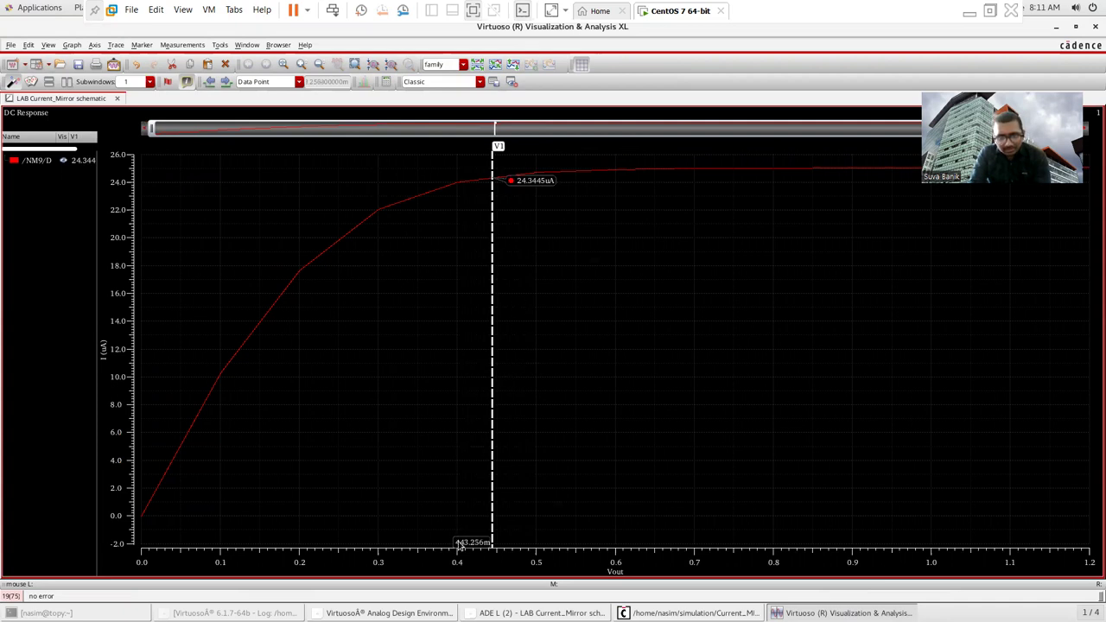
left_click(497, 431)
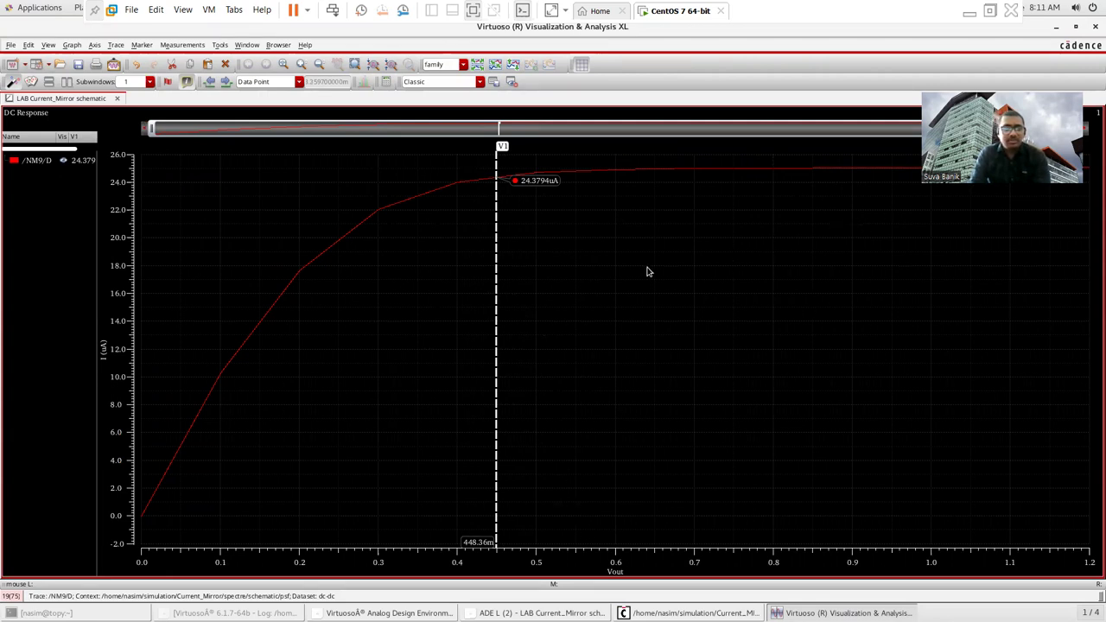
Minimize the plot window, close the simulation log, and move ADE L aside
left_click(1057, 27)
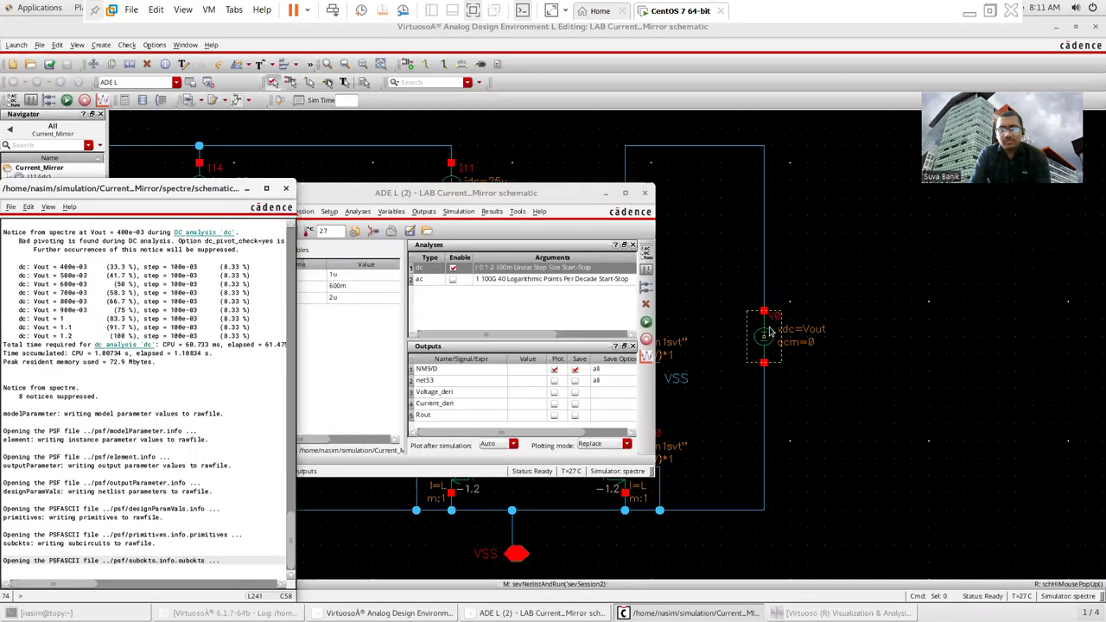
left_click(288, 190)
left_click_drag(505, 199, 444, 217)
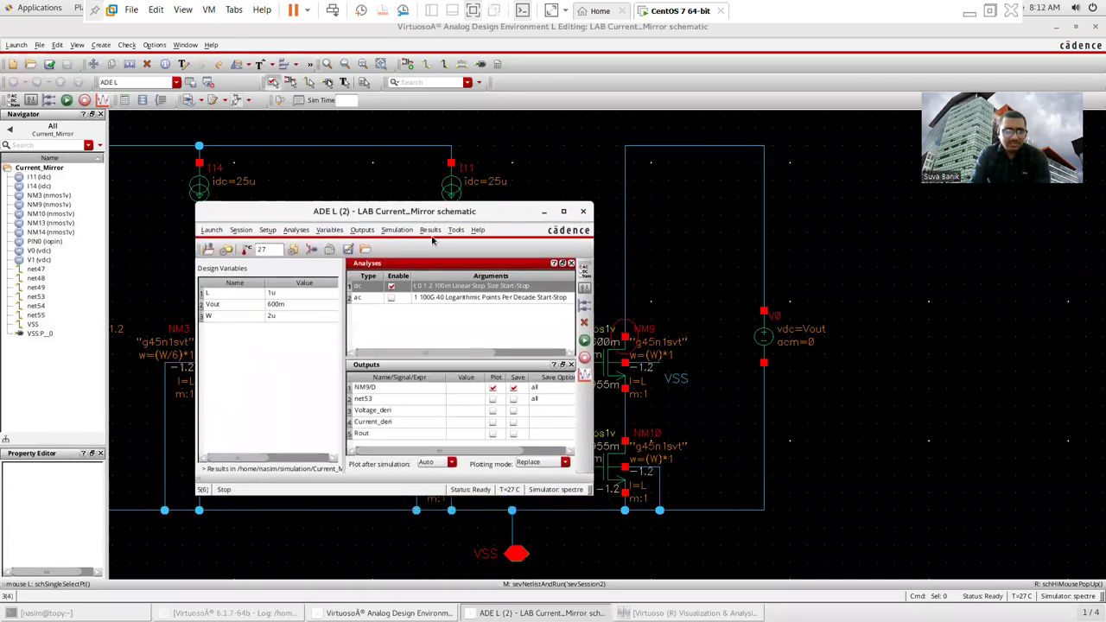
Print NM10's DC operating point and check vgs 658.156m and vth 395.332m
left_click(430, 230)
mouse_move(484, 274)
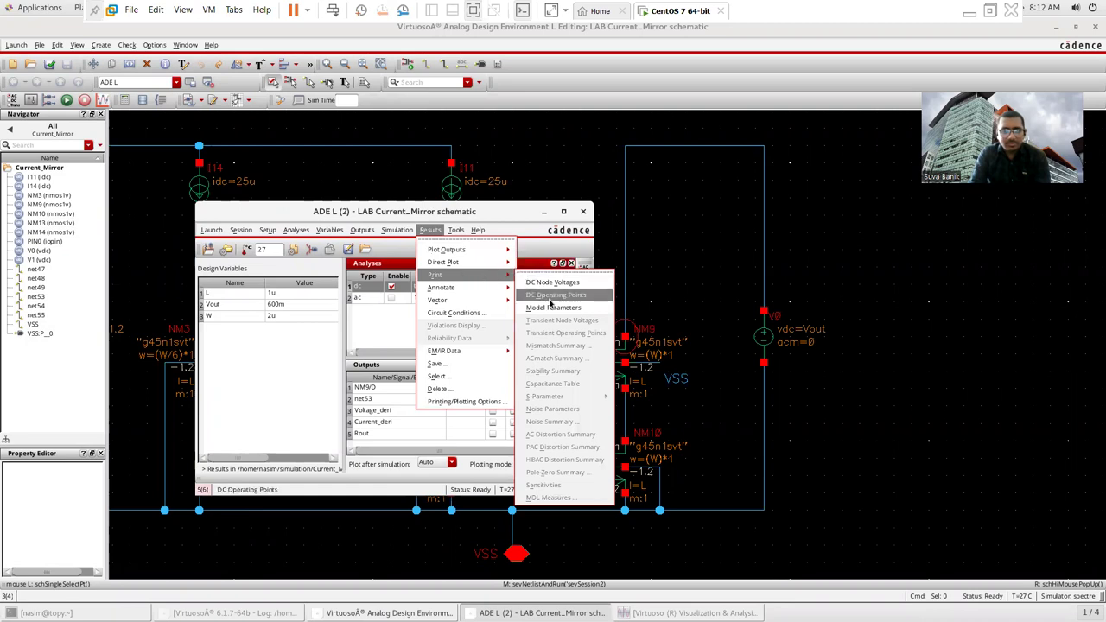
left_click(549, 296)
left_click(616, 488)
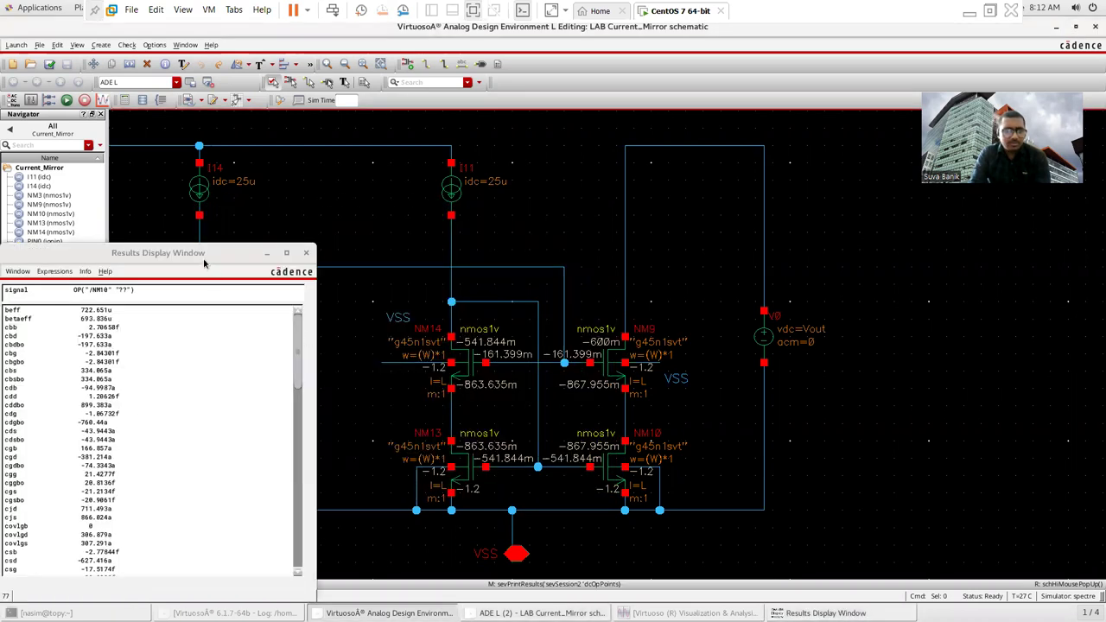
left_click_drag(205, 262, 491, 186)
scroll(354, 414, "down", 9)
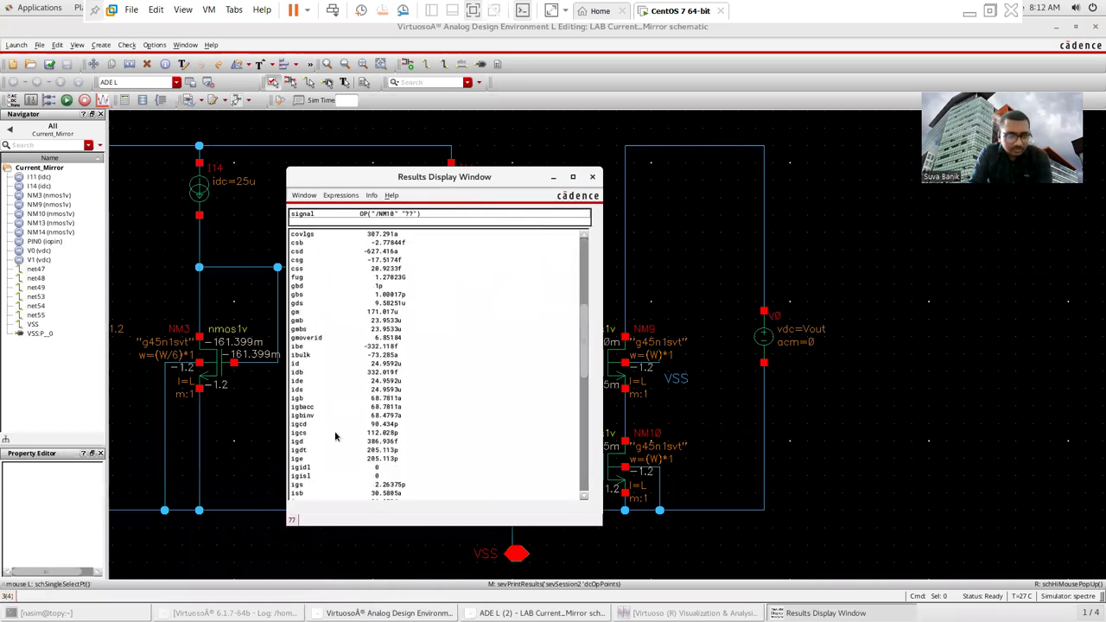
scroll(332, 442, "down", 15)
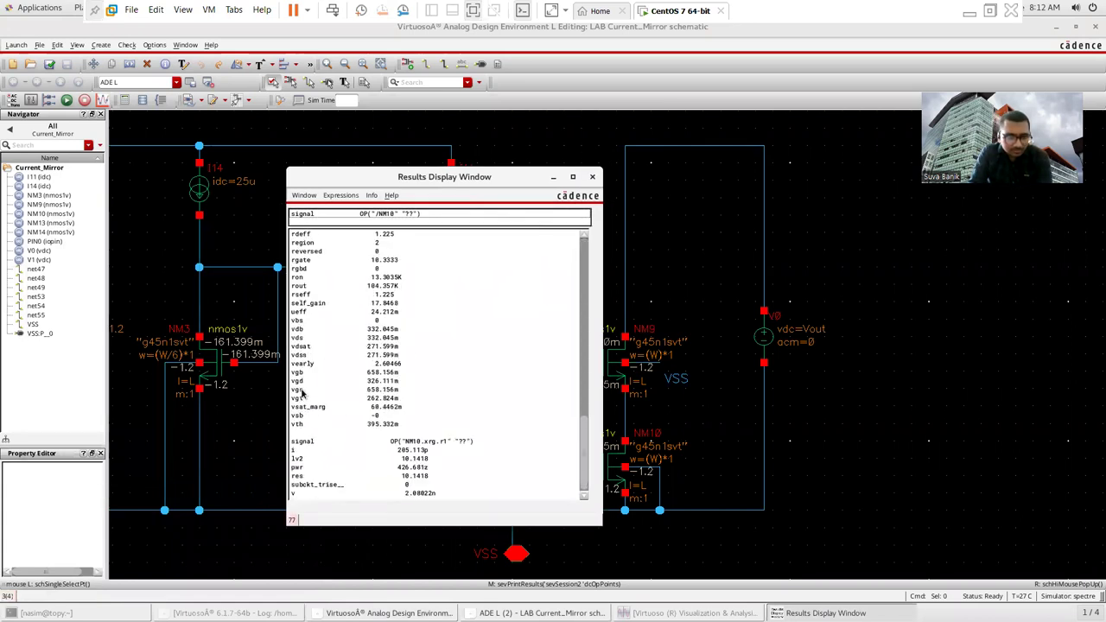
left_click(302, 390)
left_click(389, 424)
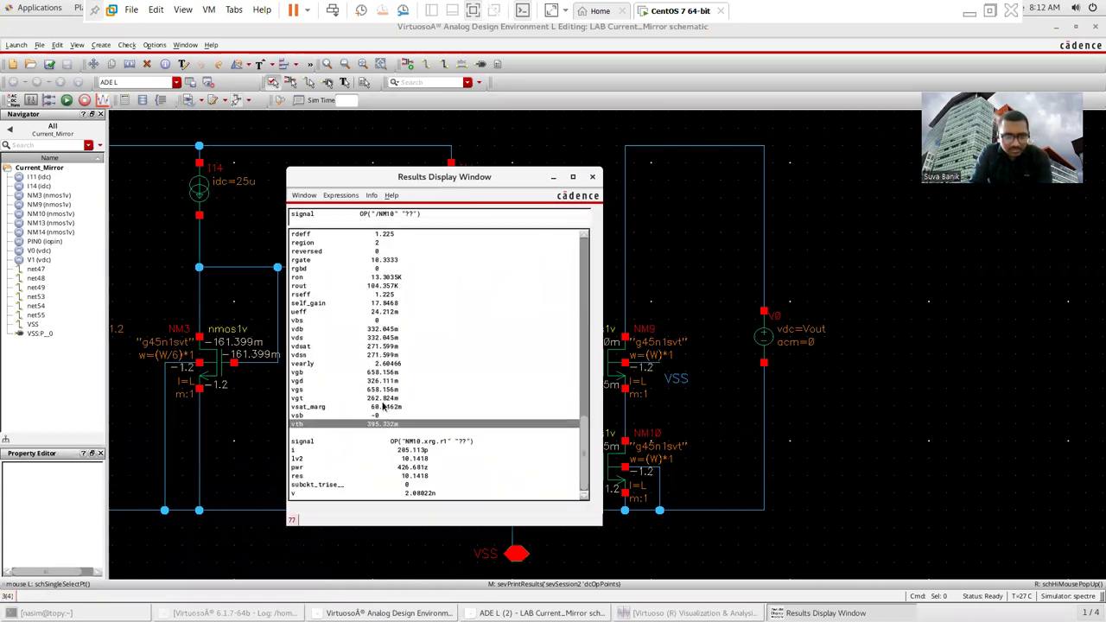
left_click(379, 391)
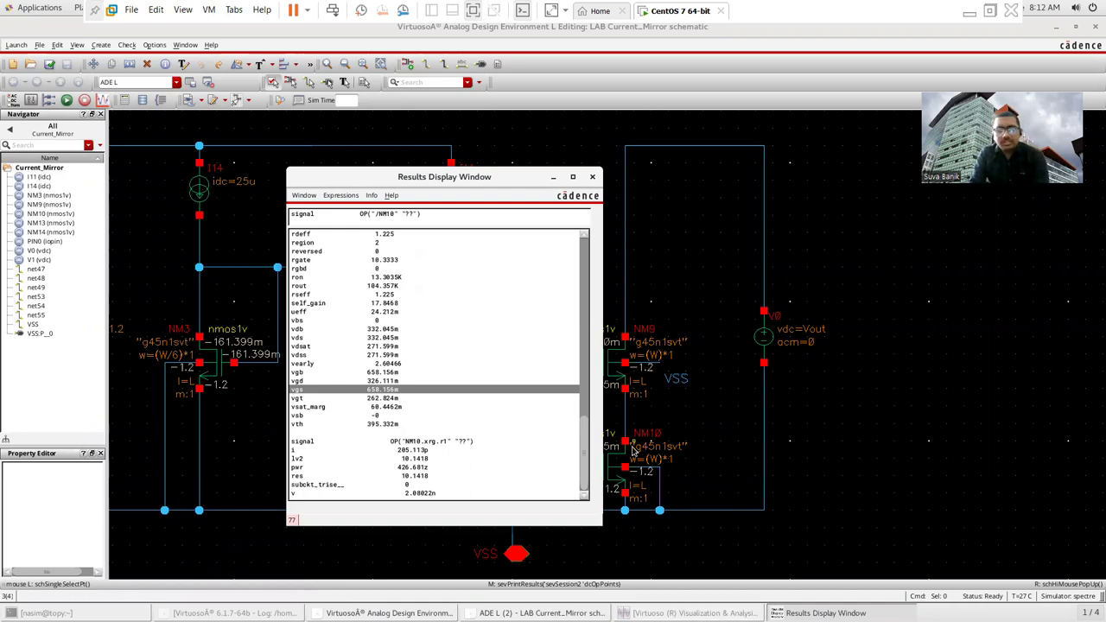
Show NM9's DC operating point, check vgs 706.556m and vth 443.153m, then close it
left_click(592, 176)
left_click(619, 377)
left_click_drag(229, 258, 409, 208)
scroll(249, 451, "down", 10)
scroll(249, 451, "down", 8)
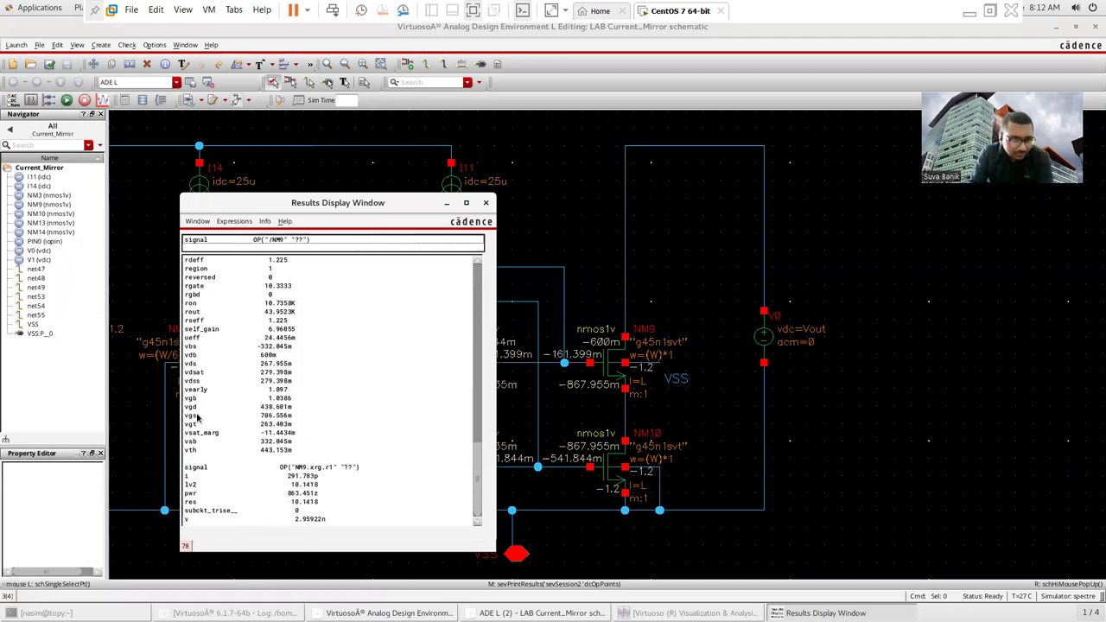
left_click(197, 418)
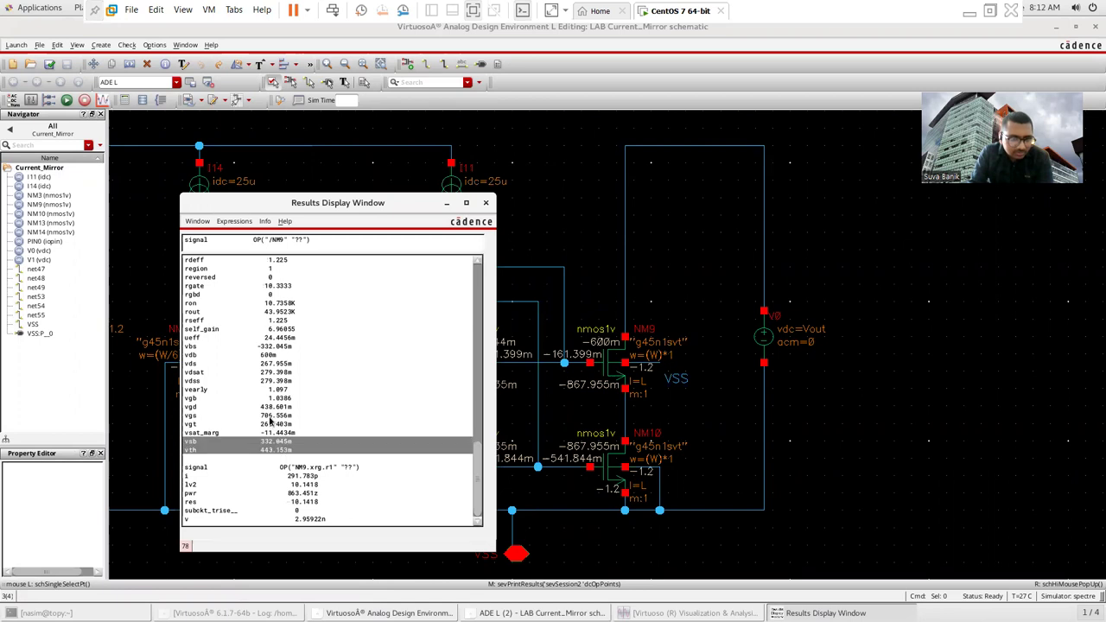
left_click(270, 451)
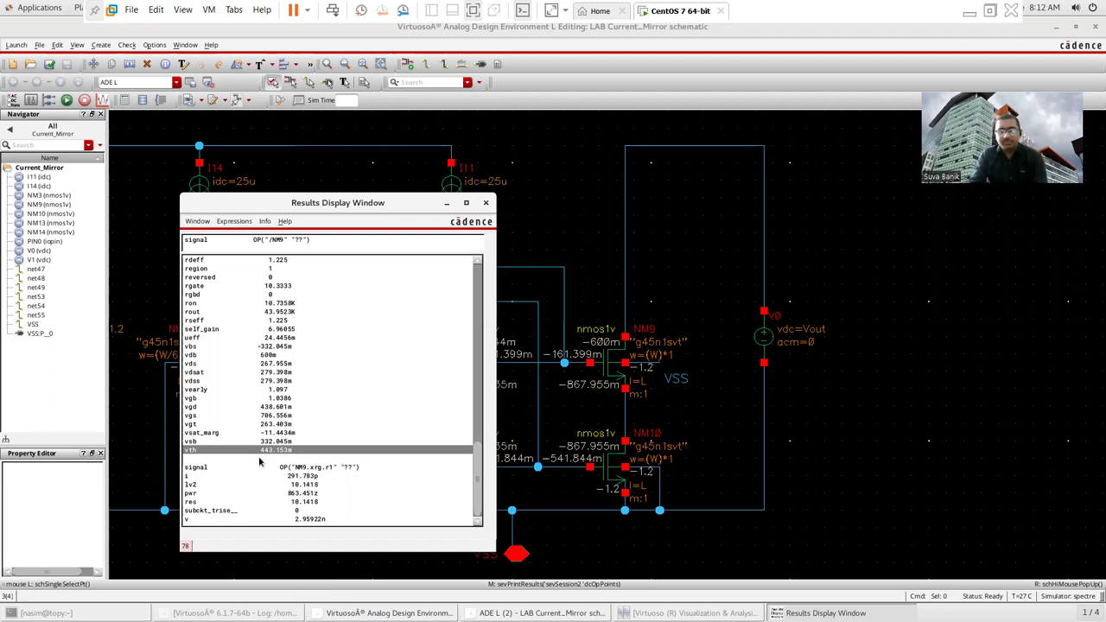
left_click(485, 202)
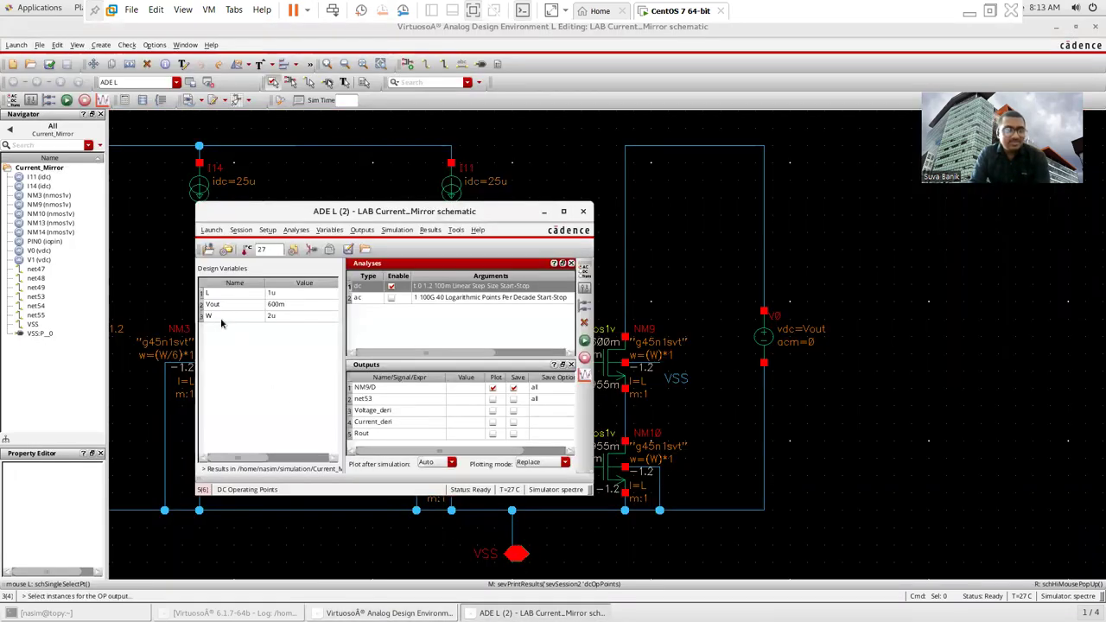
Change the Vout design variable from 600m to 450m, leaving L 1u and W 2u
double_click(289, 308)
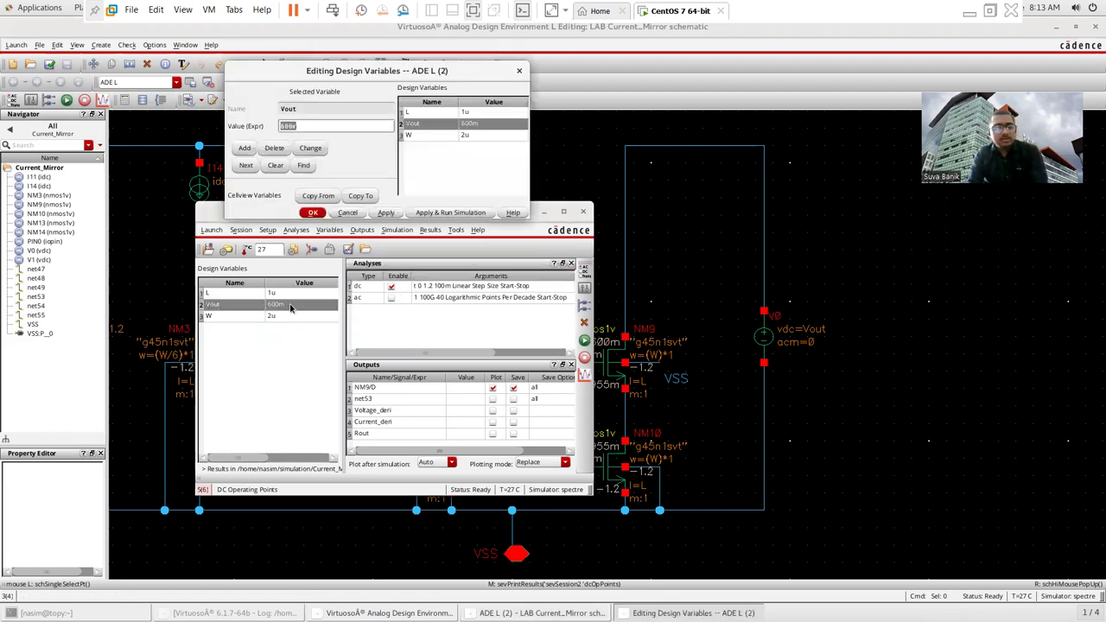
type("450")
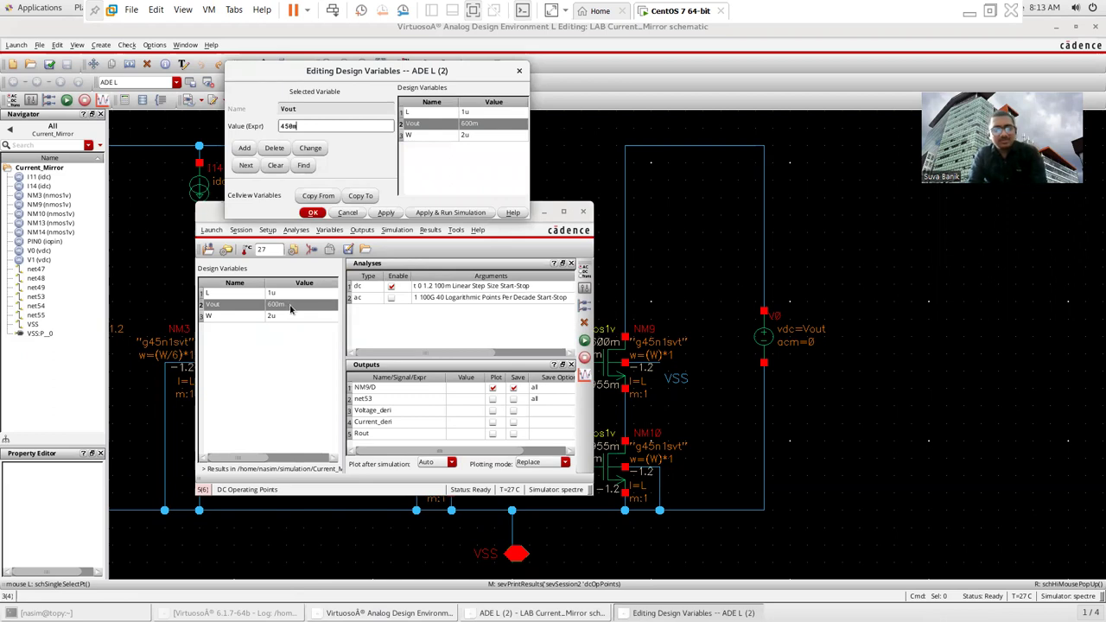
type("m")
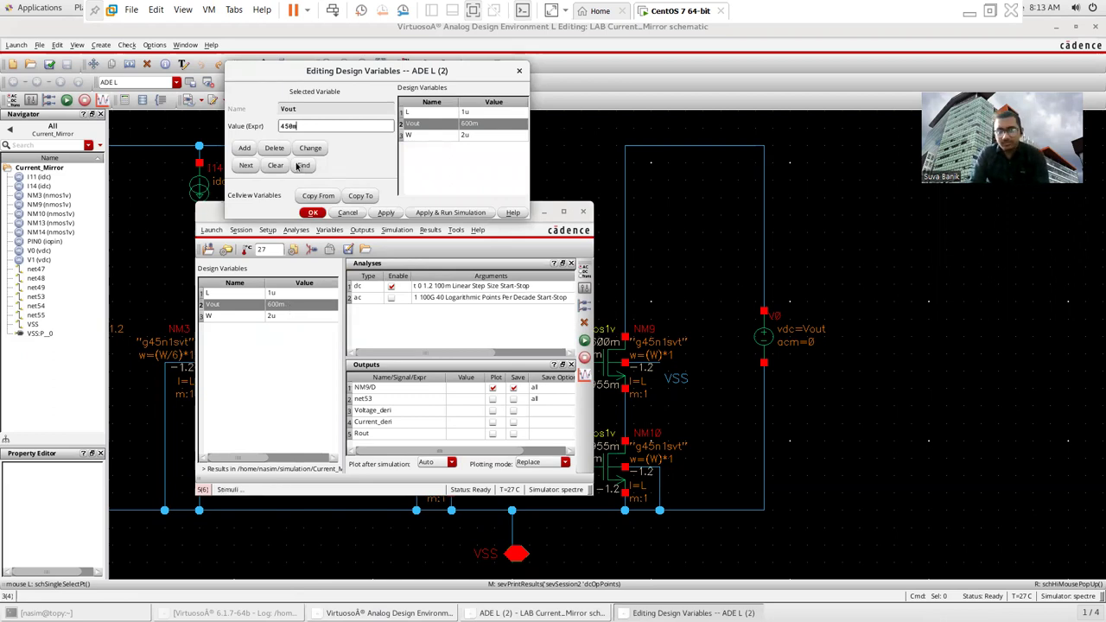
left_click(315, 212)
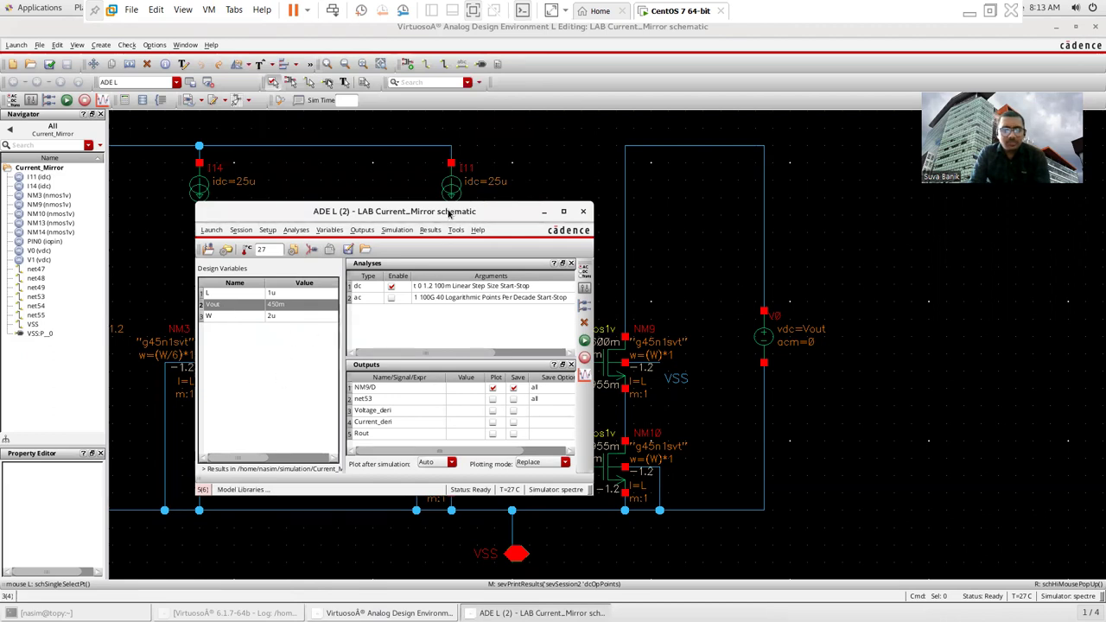
left_click_drag(468, 212, 703, 190)
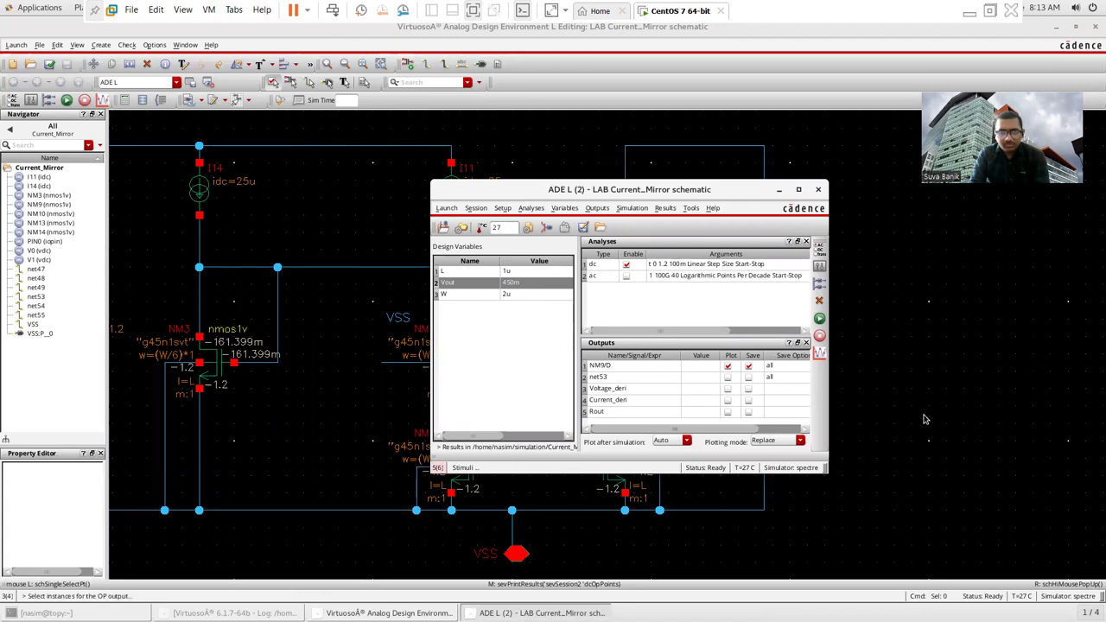
left_click(820, 355)
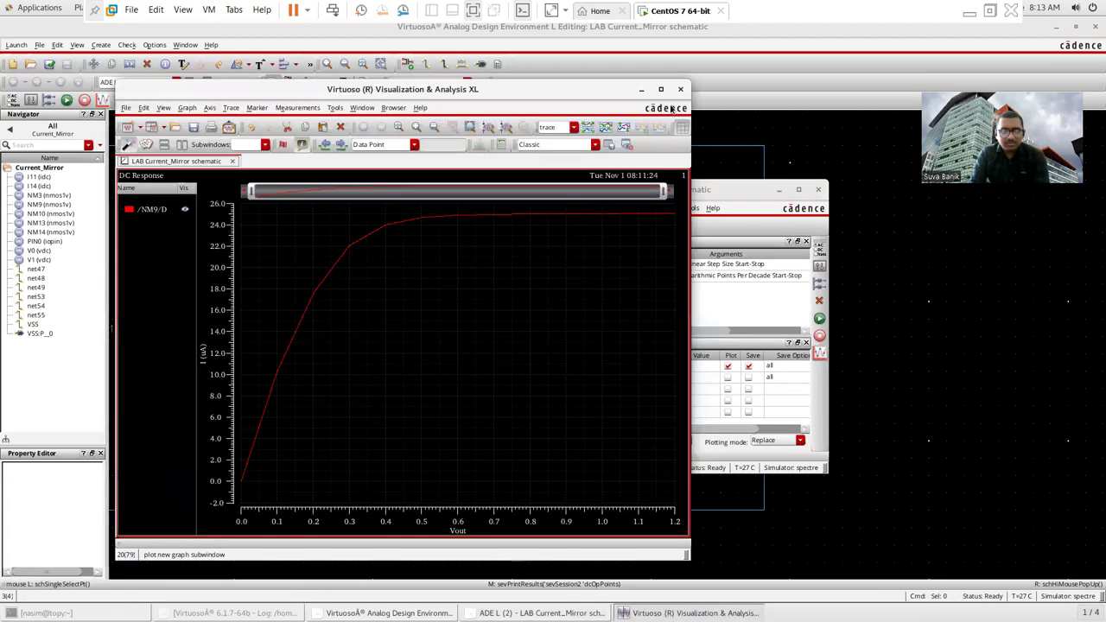
left_click(660, 89)
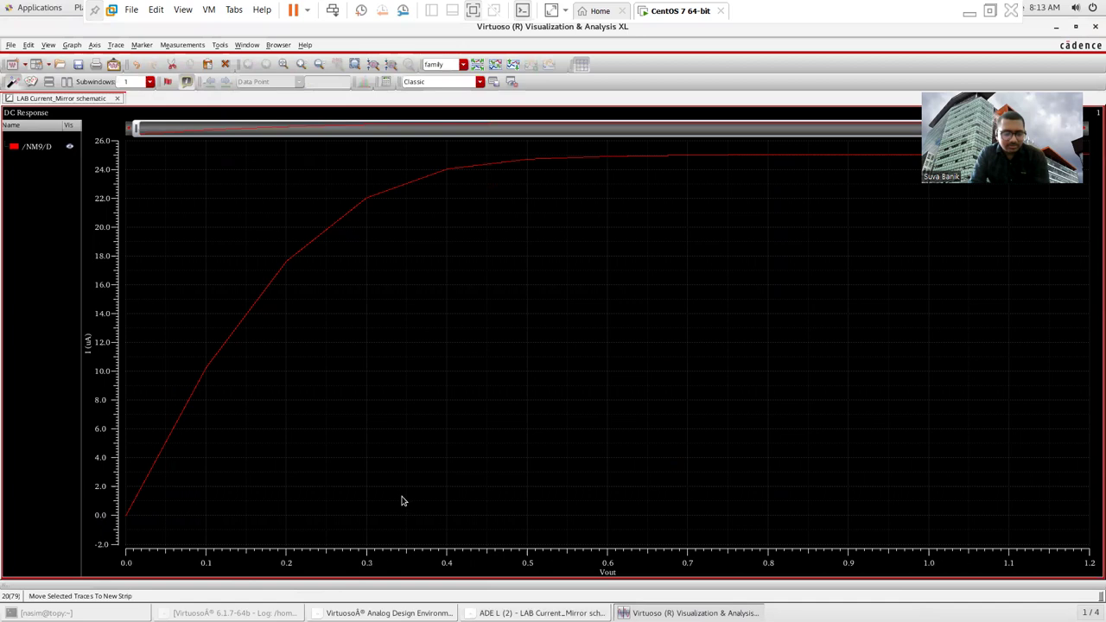
key("v")
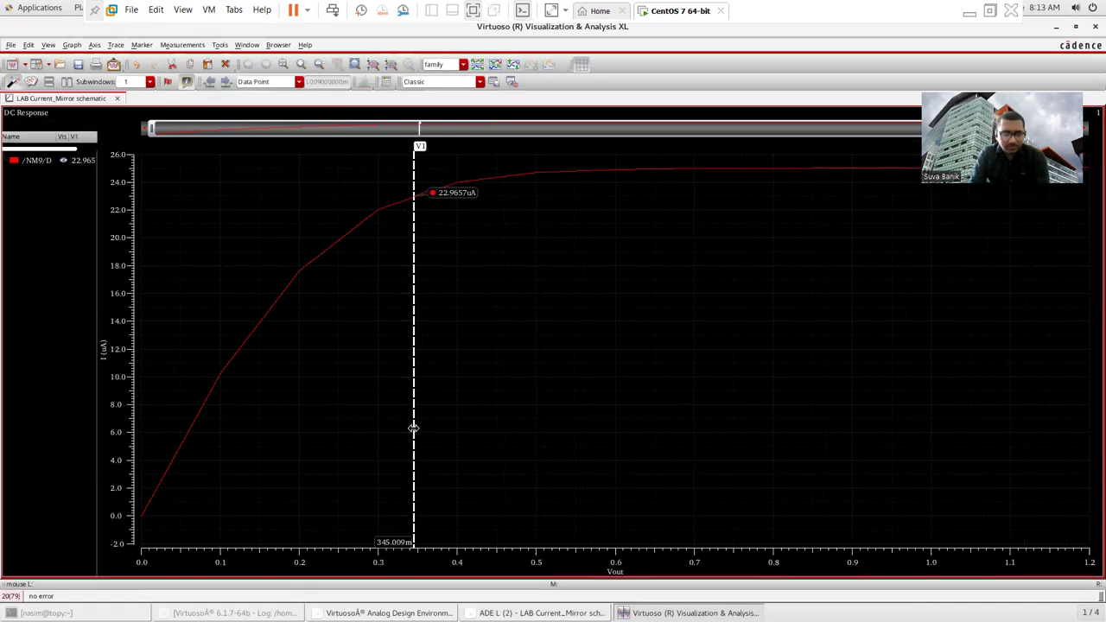
left_click_drag(420, 427, 514, 432)
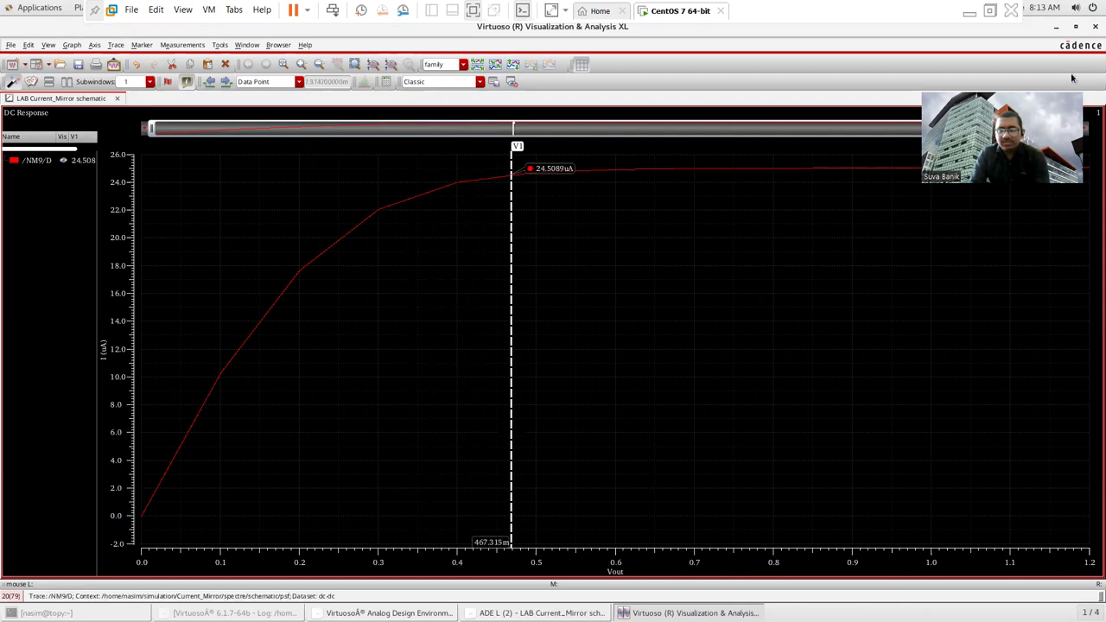
left_click(1095, 26)
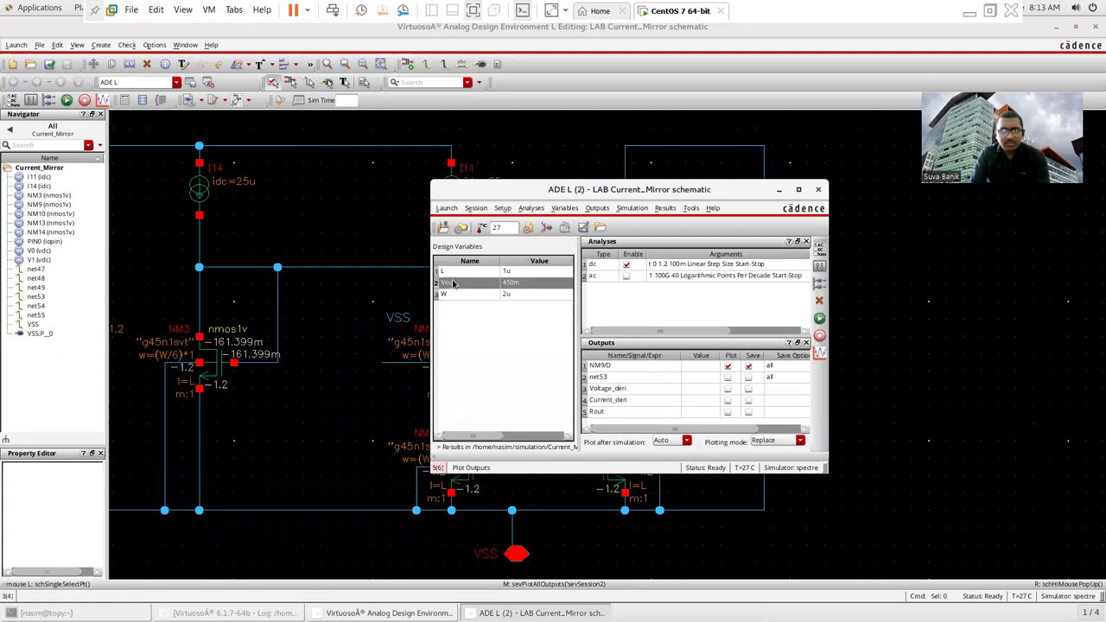
Open Parametric Analysis and add W as the swept variable
left_click(448, 294)
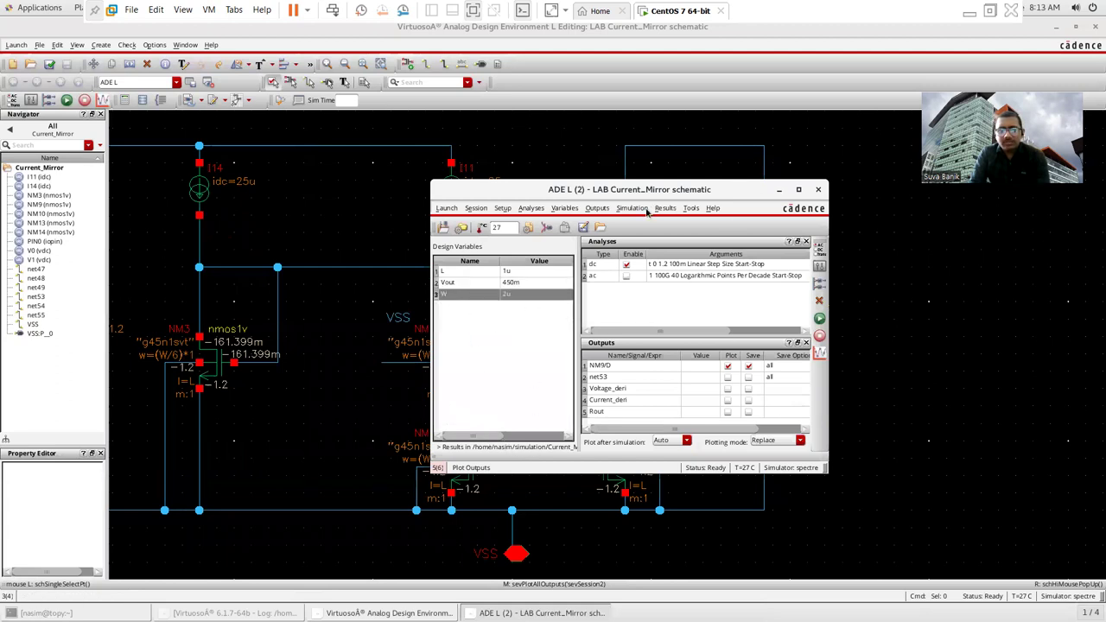
left_click(692, 208)
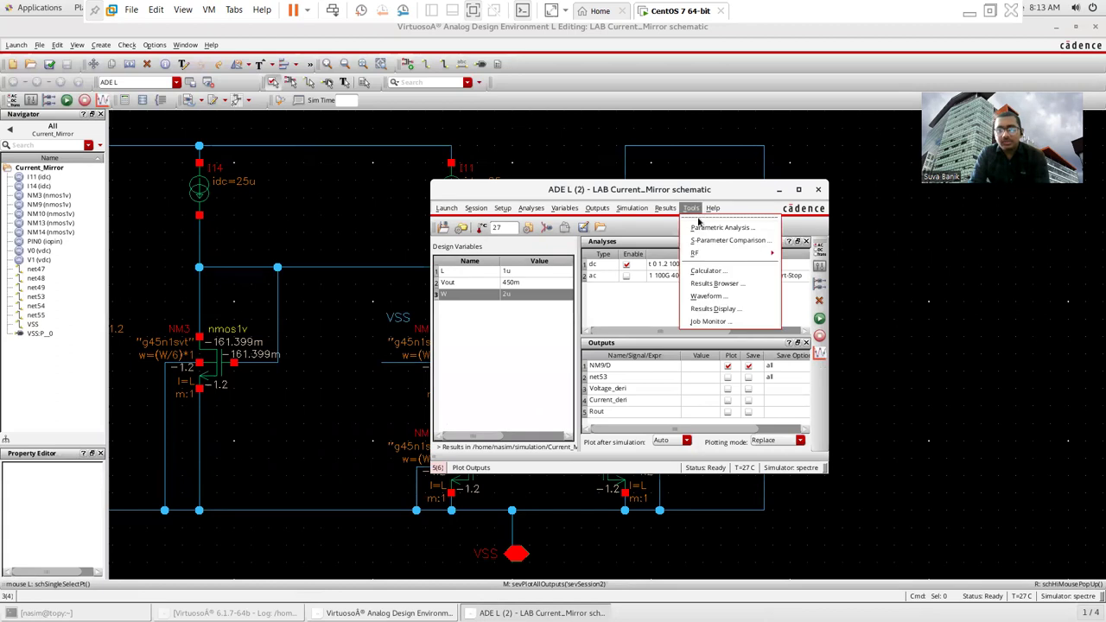
left_click(704, 230)
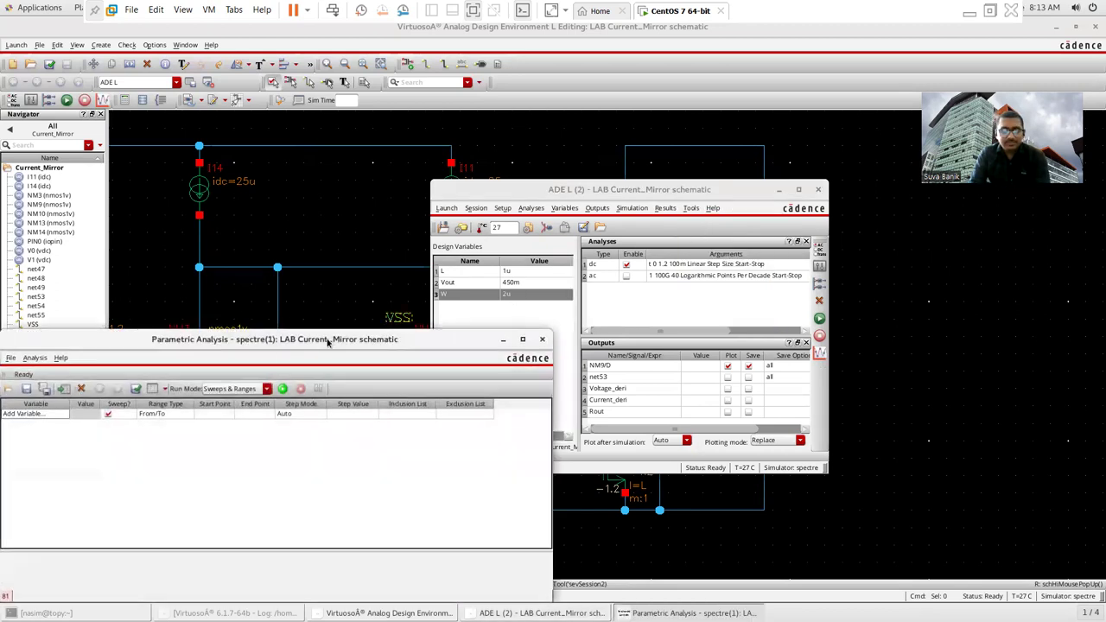
left_click_drag(338, 340, 547, 212)
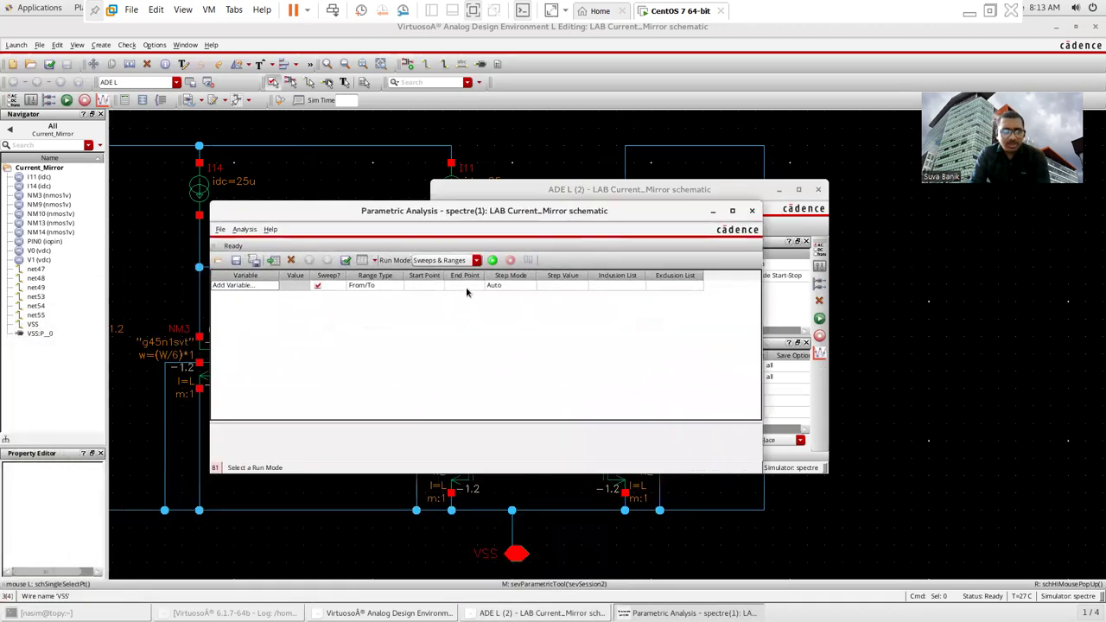
left_click(267, 286)
left_click(270, 286)
left_click(243, 314)
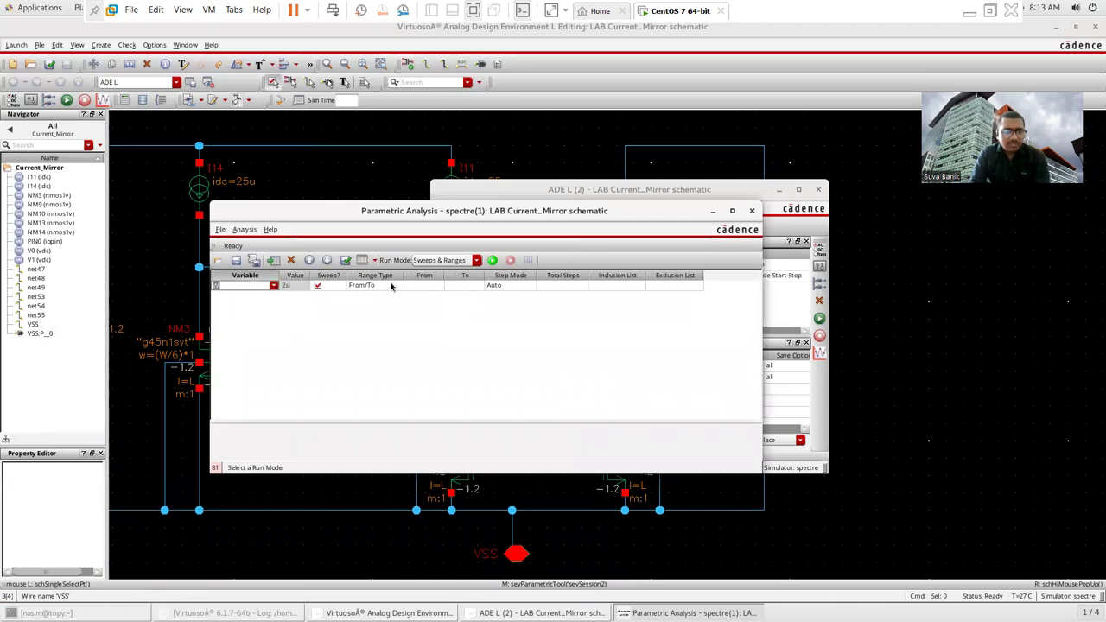
Sweep W from 1u to 5u with 5 total steps and run it
left_click(427, 286)
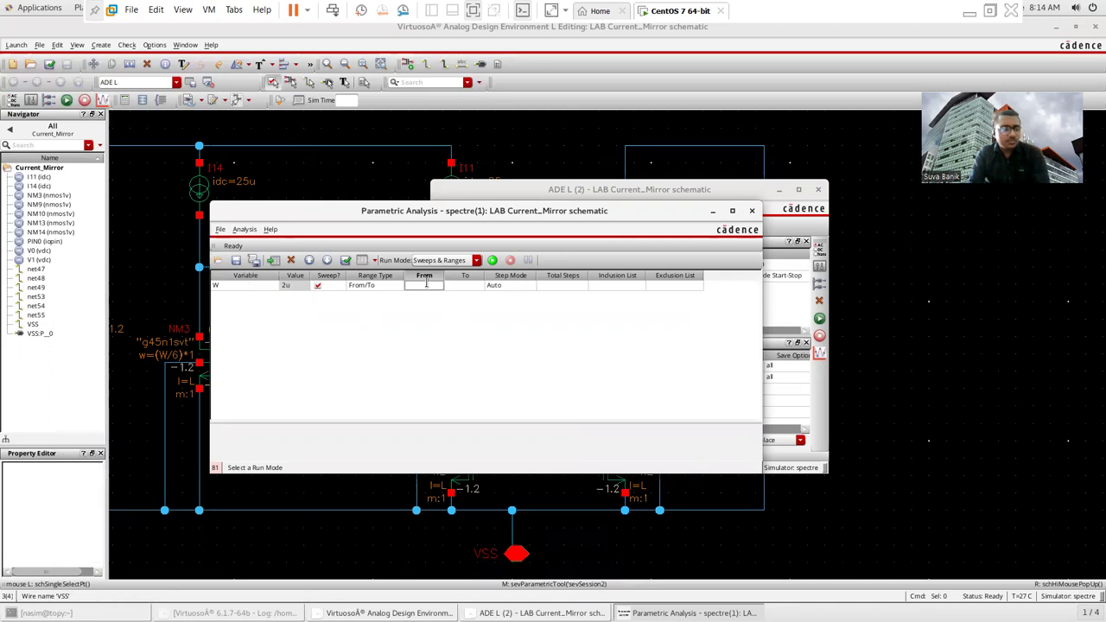
type("1u")
left_click(467, 287)
left_click(467, 286)
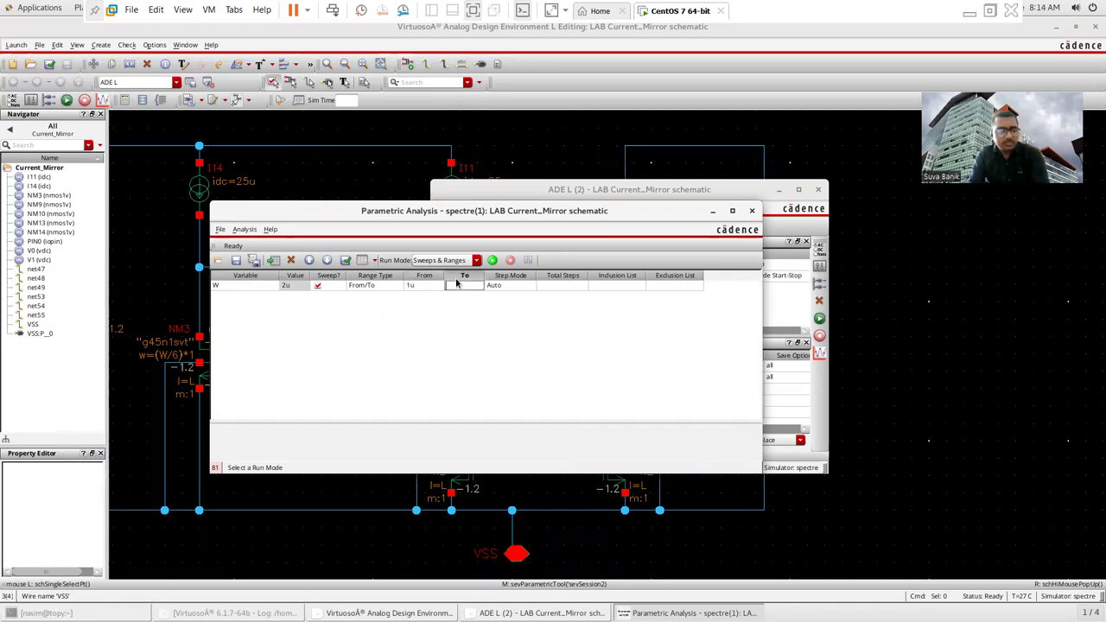
left_click(468, 316)
left_click(557, 287)
left_click(556, 285)
type("5")
left_click(493, 261)
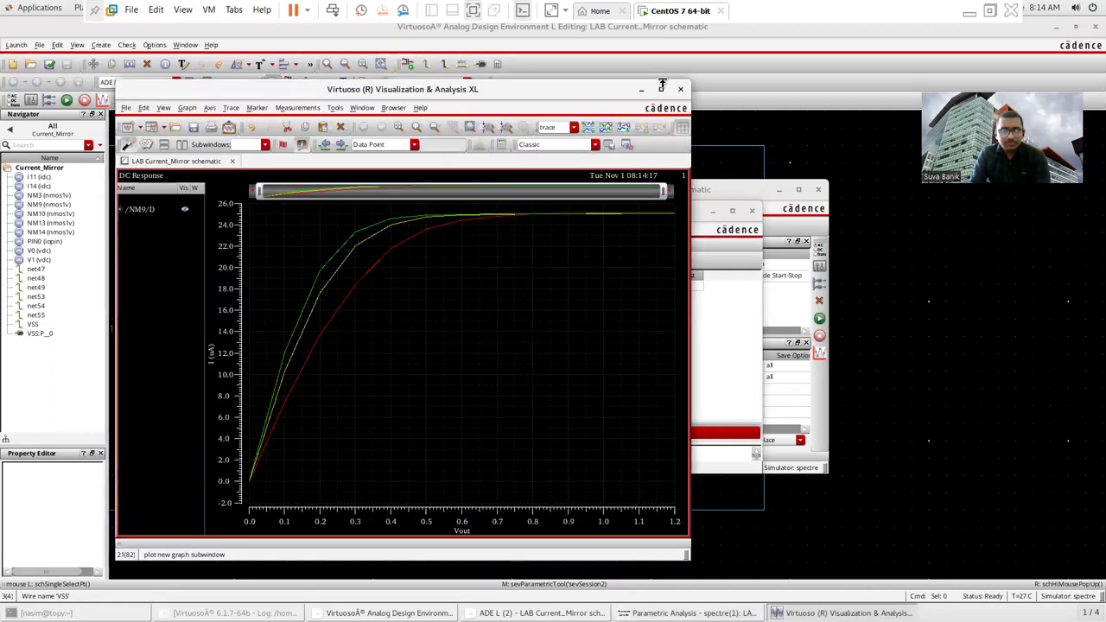
Maximize the plot and read the three NM9/D currents with a marker near 481m and 541m Vout
left_click(662, 89)
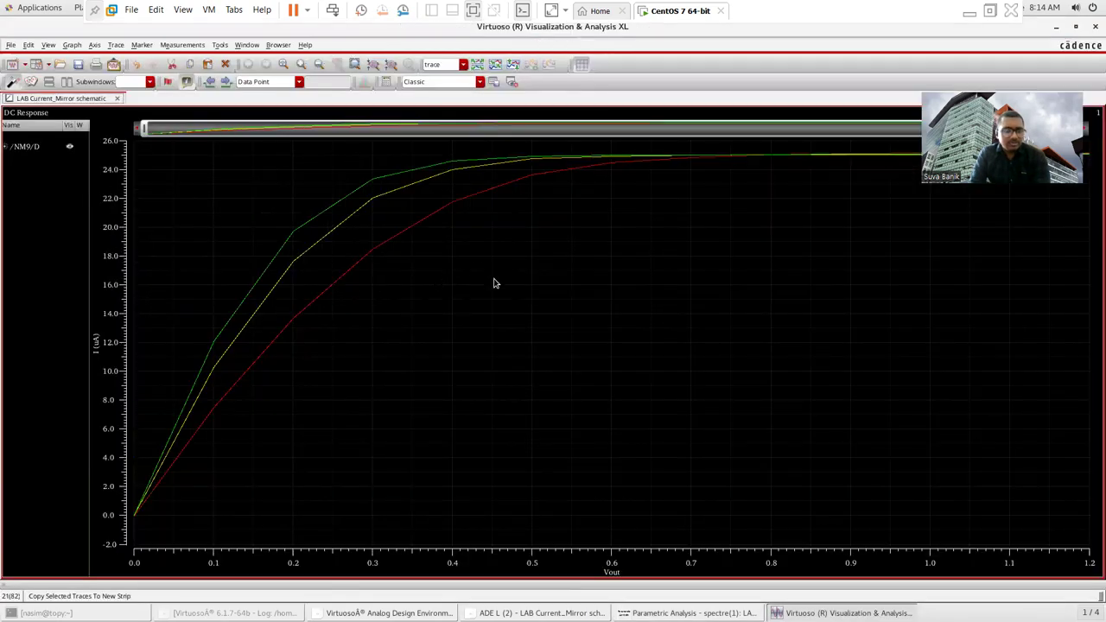
key("v")
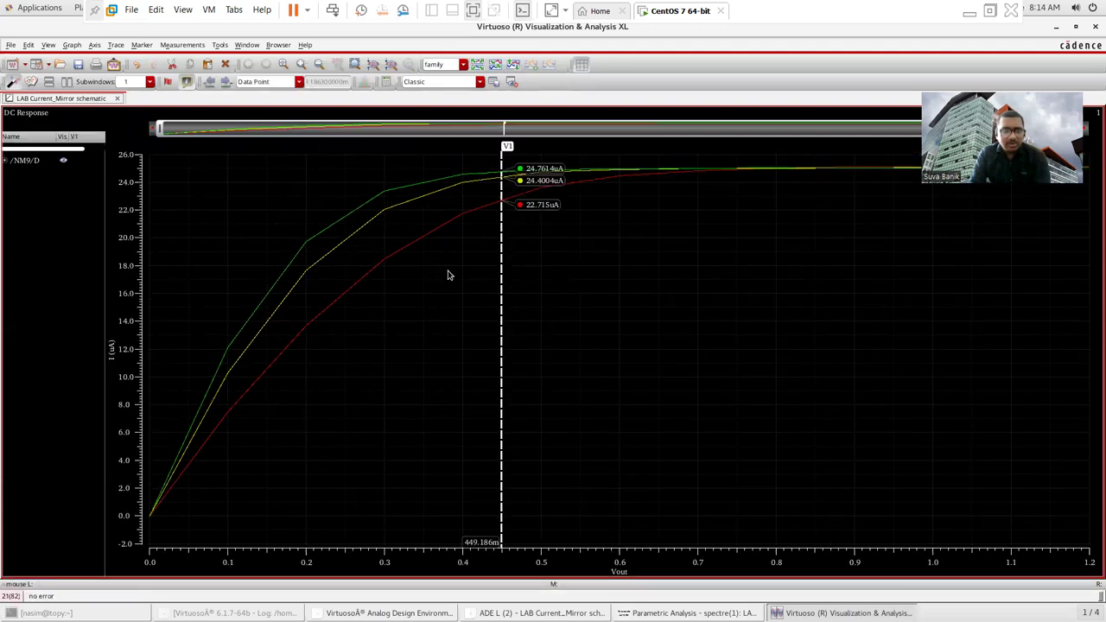
left_click(332, 224)
left_click(506, 297)
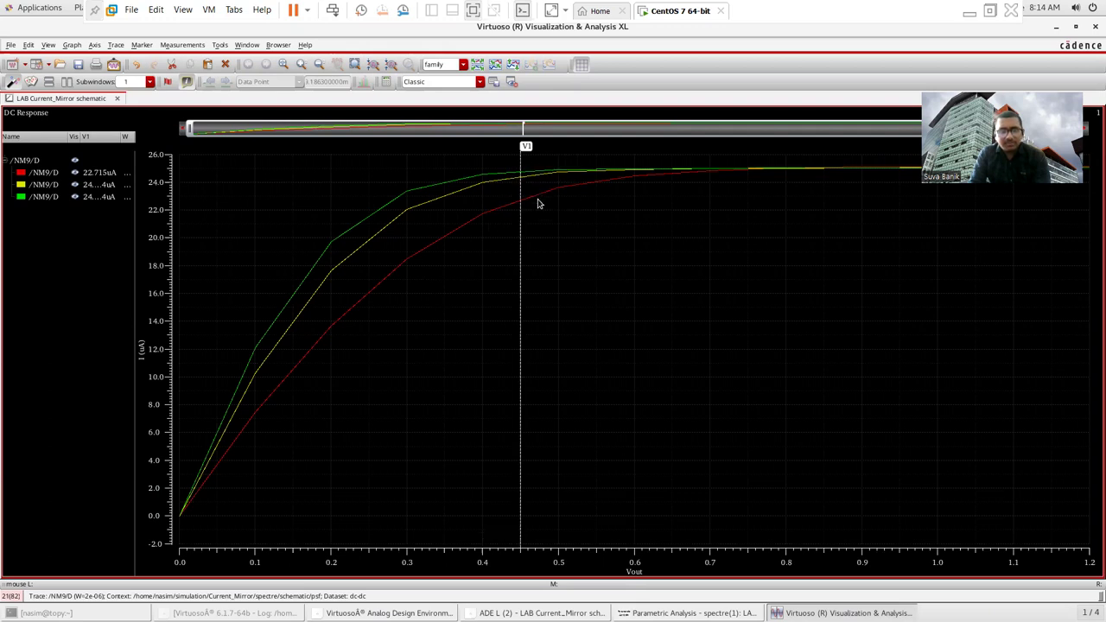
left_click_drag(520, 230, 593, 227)
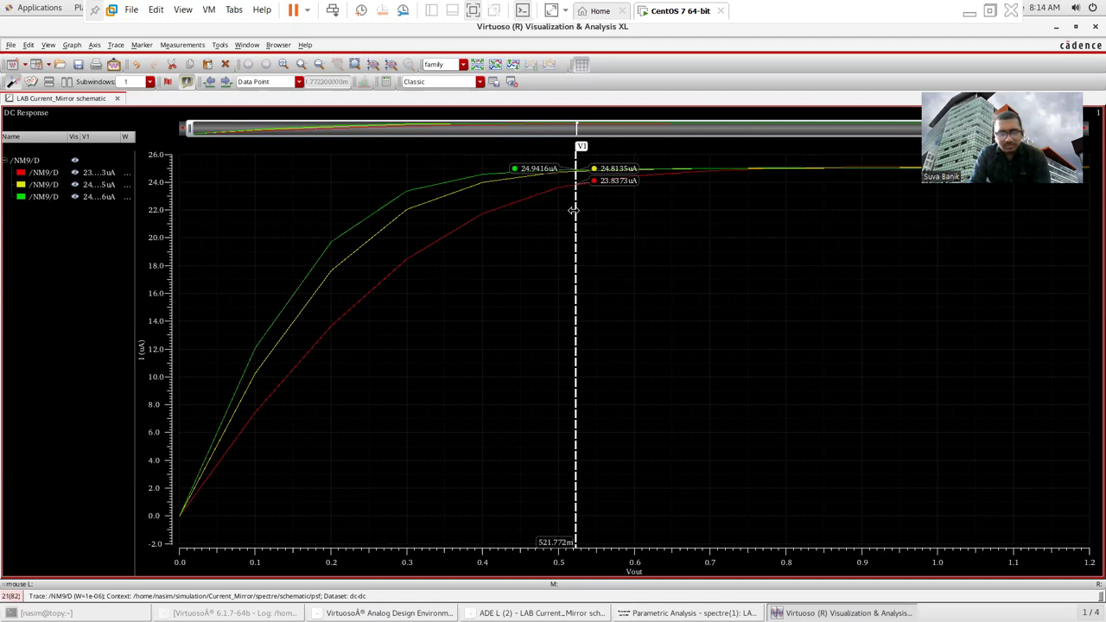
mouse_move(572, 214)
left_mouse_down()
mouse_move(635, 230)
mouse_move(584, 233)
left_mouse_up()
Move the marker back to about 444m Vout, highlight the yellow NM9/D curve, and close the plot
mouse_move(386, 214)
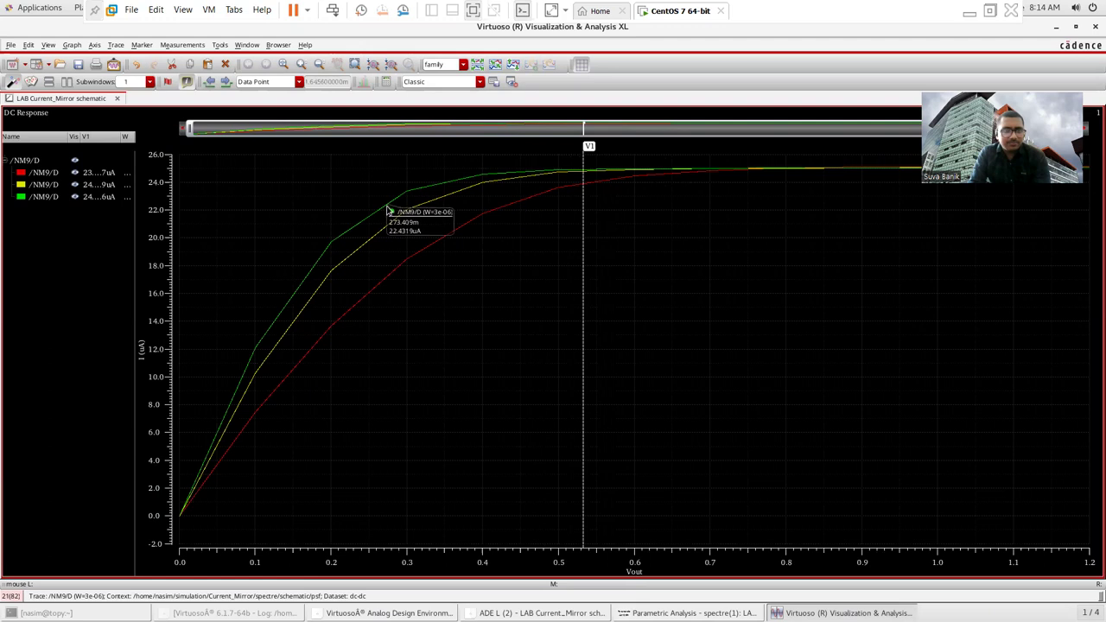
left_click(391, 208)
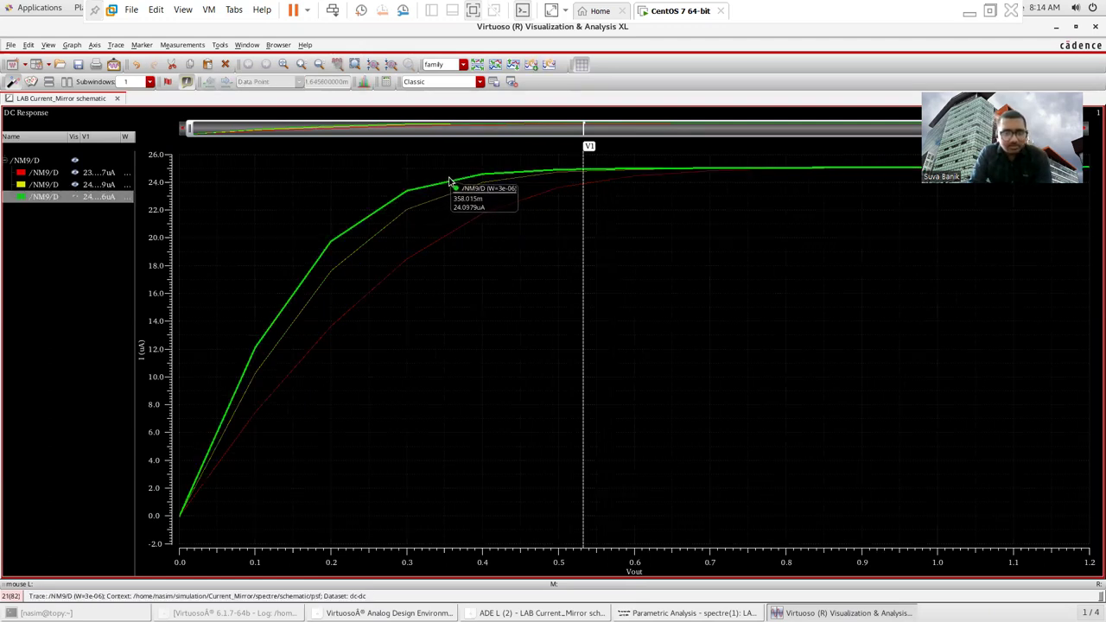
left_click(447, 175)
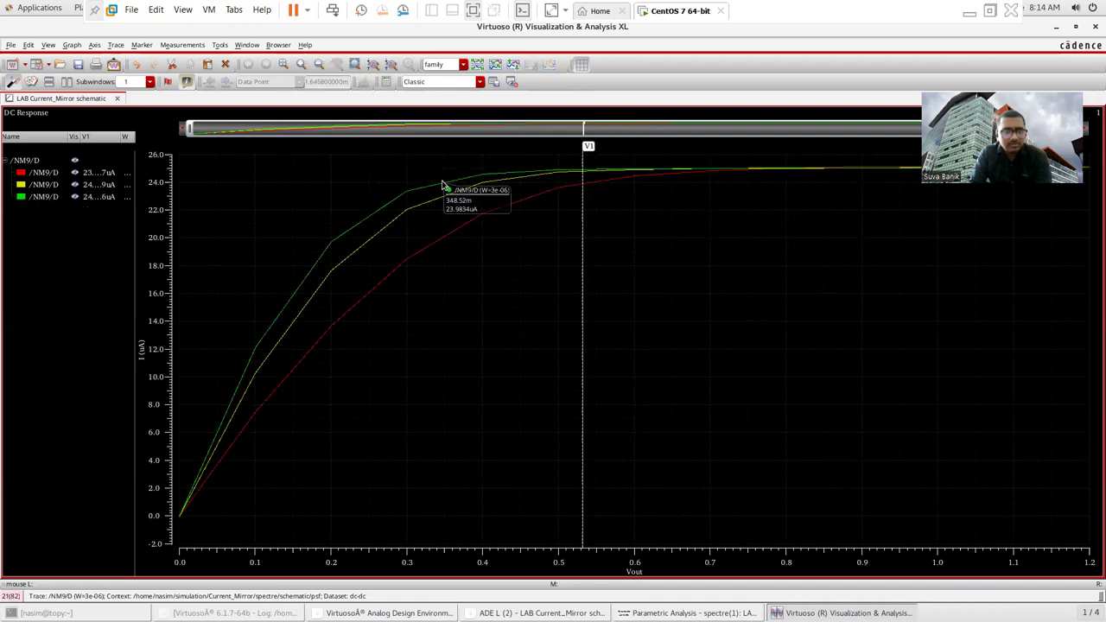
left_click_drag(553, 223, 499, 222)
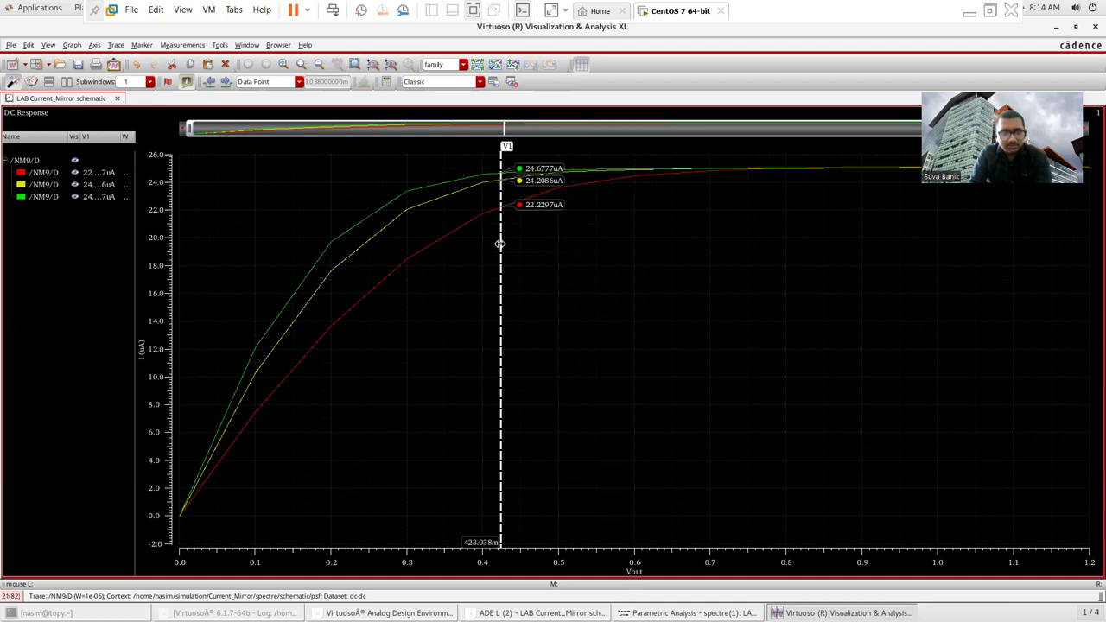
left_click_drag(499, 245, 514, 249)
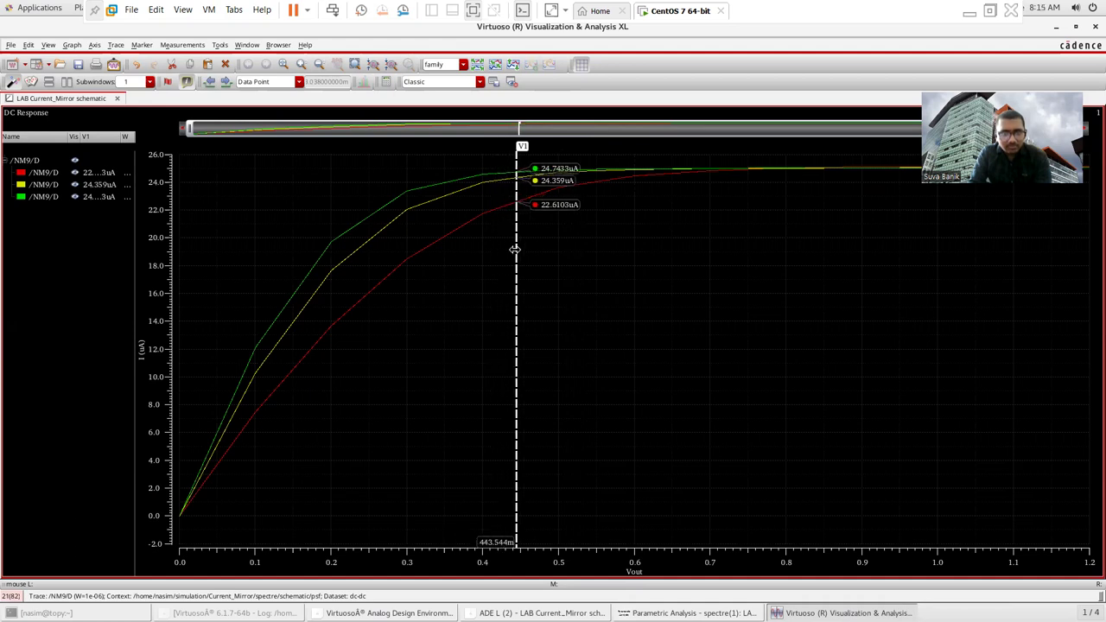
left_click(443, 201)
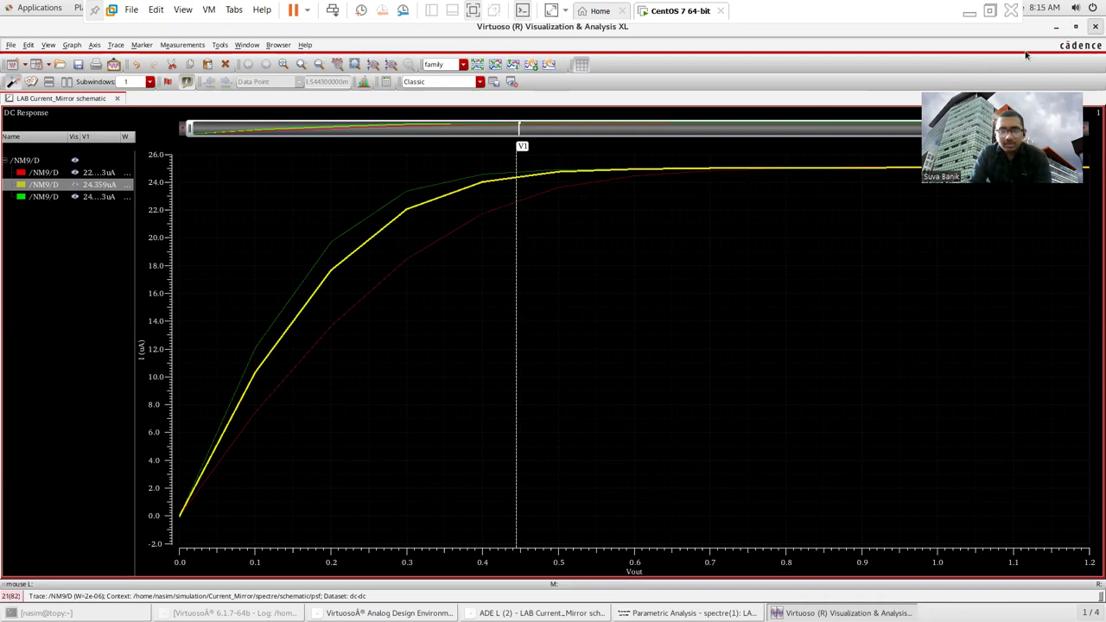
left_click(1095, 26)
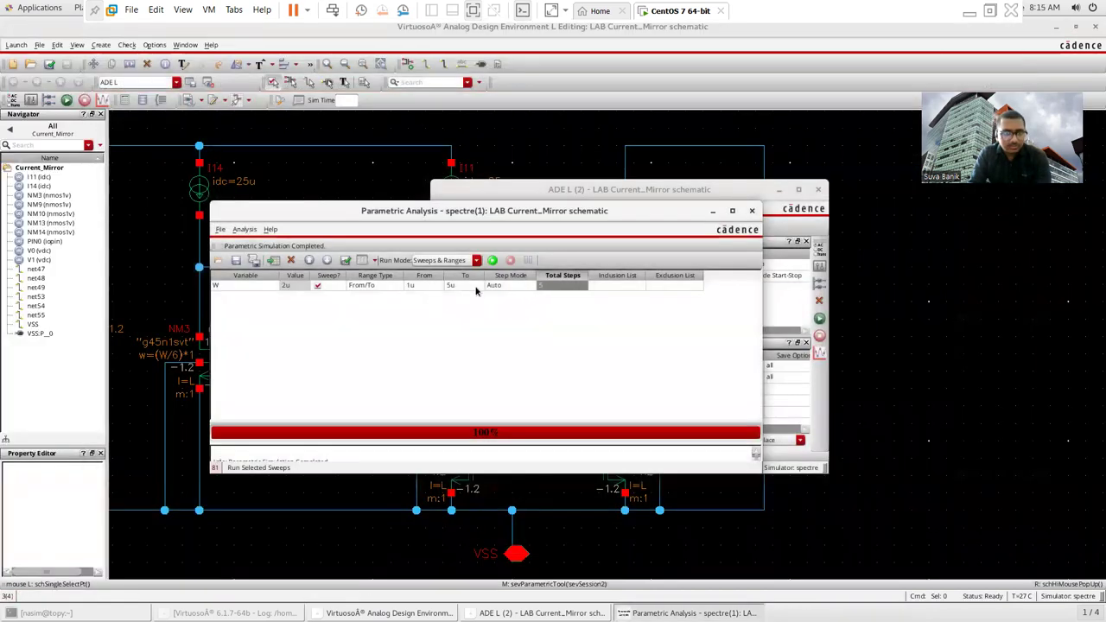
Switch the W sweep step mode to Linear Steps and rerun it
left_click(530, 276)
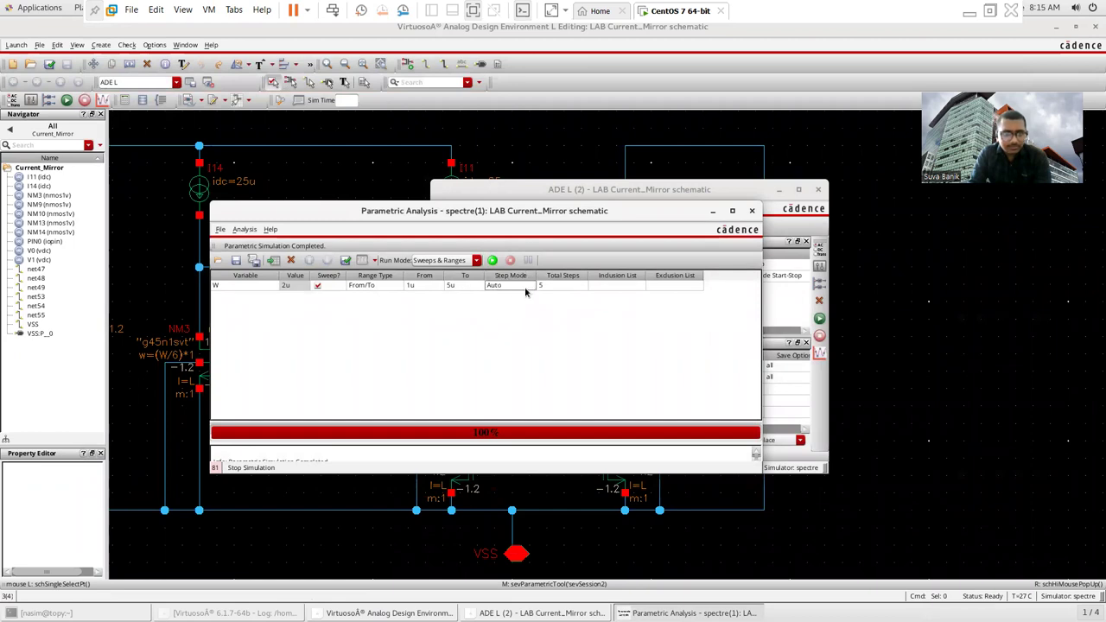
left_click(534, 288)
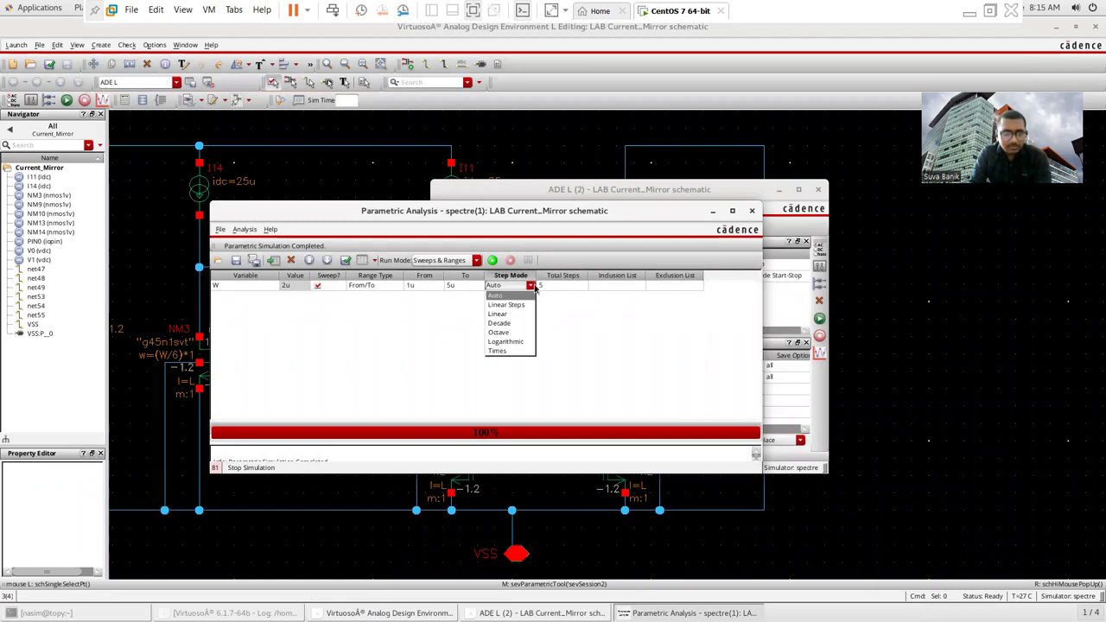
left_click(517, 306)
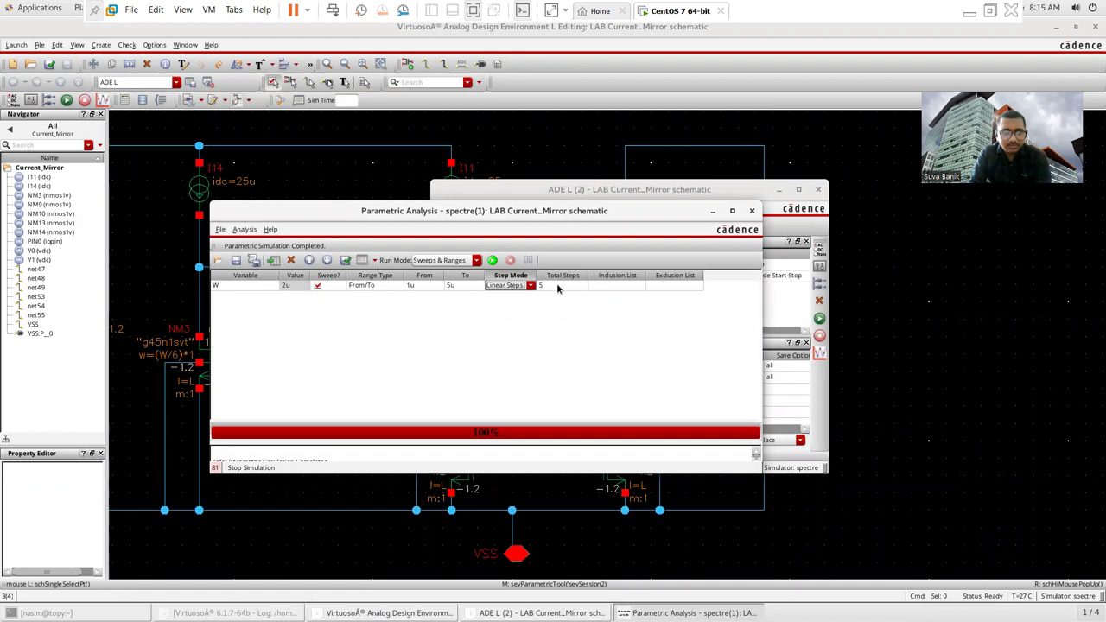
left_click(493, 261)
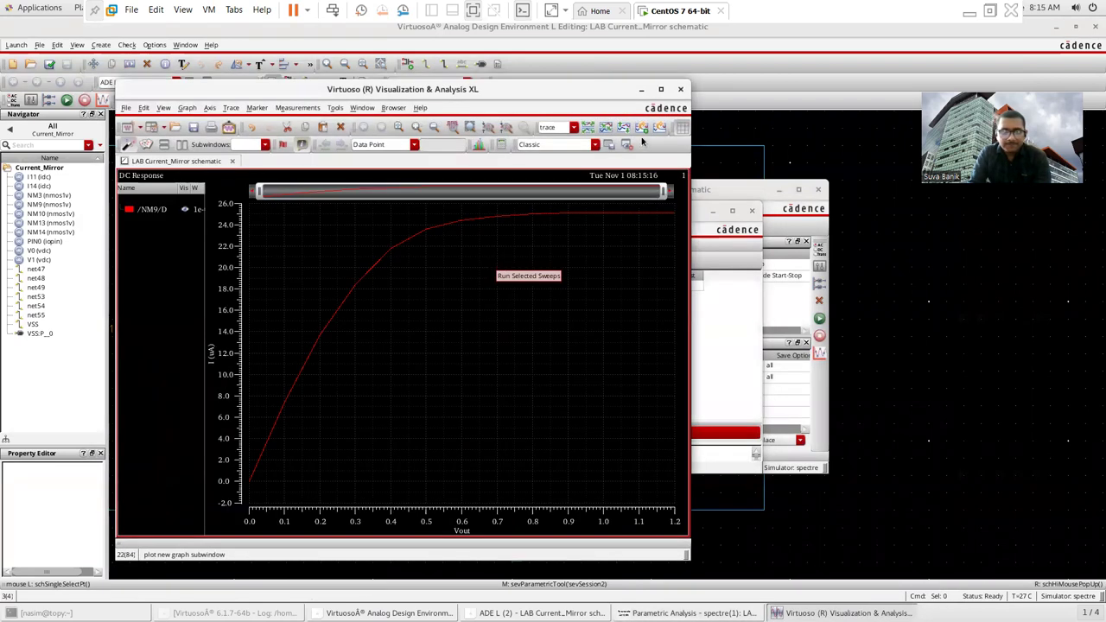
left_click(640, 90)
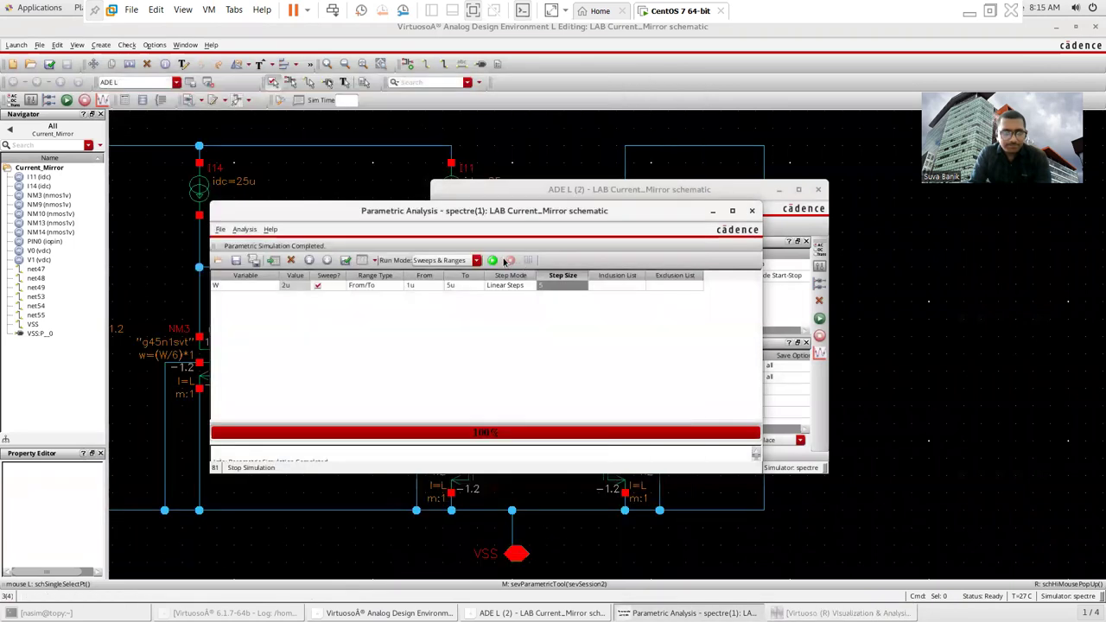
left_click(493, 261)
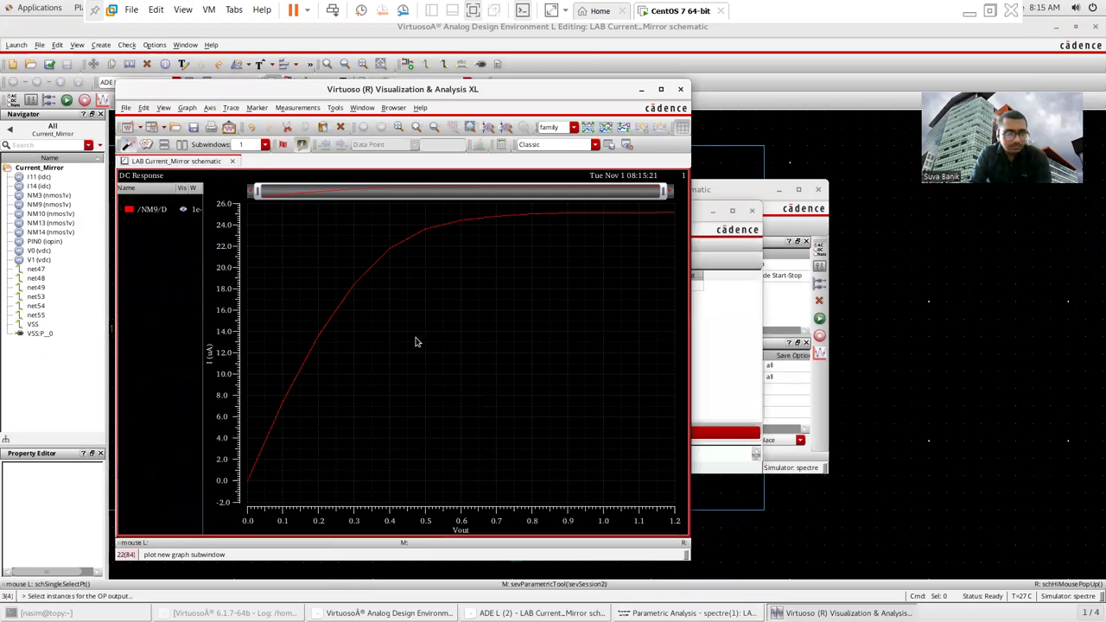
Set the W sweep to Linear mode, rerun it, and maximize the five-curve NM9/D plot
mouse_move(397, 244)
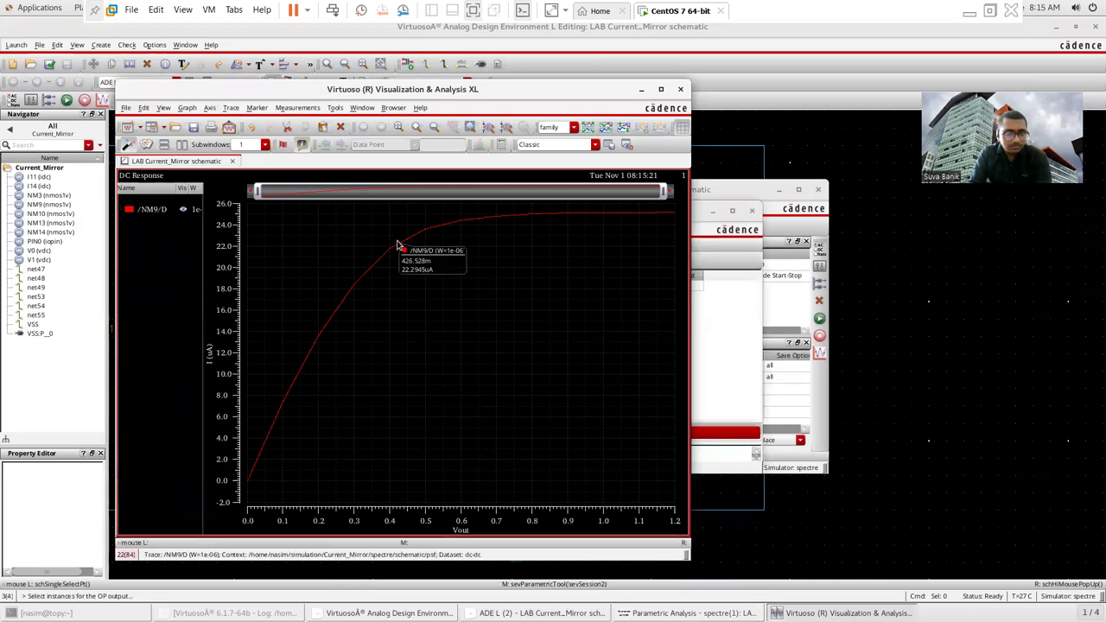
left_click(680, 89)
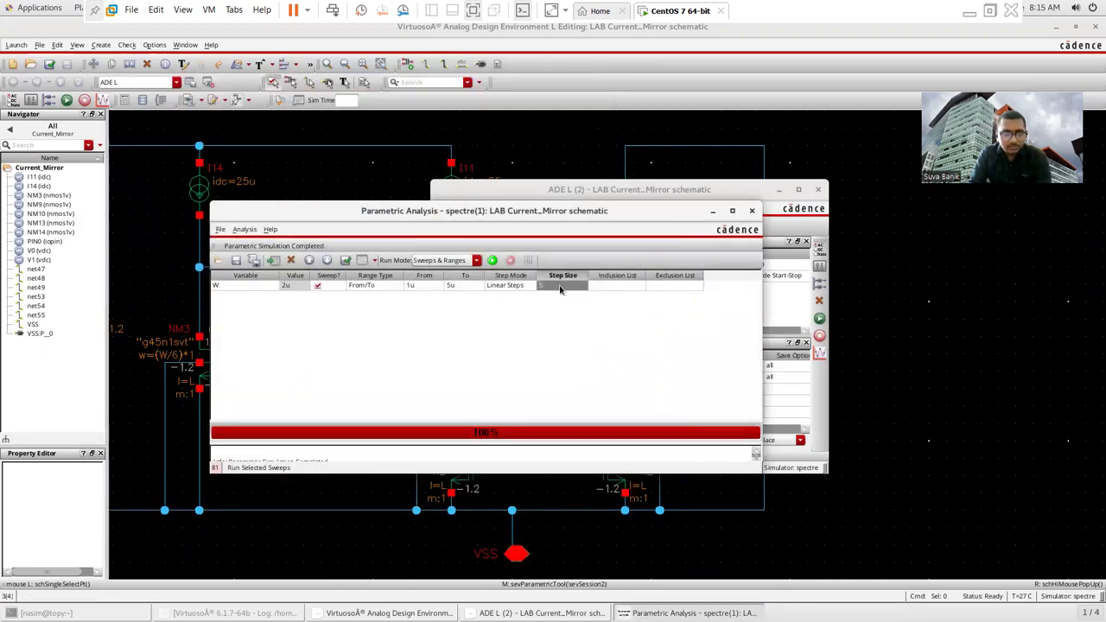
left_click(529, 288)
left_click(531, 286)
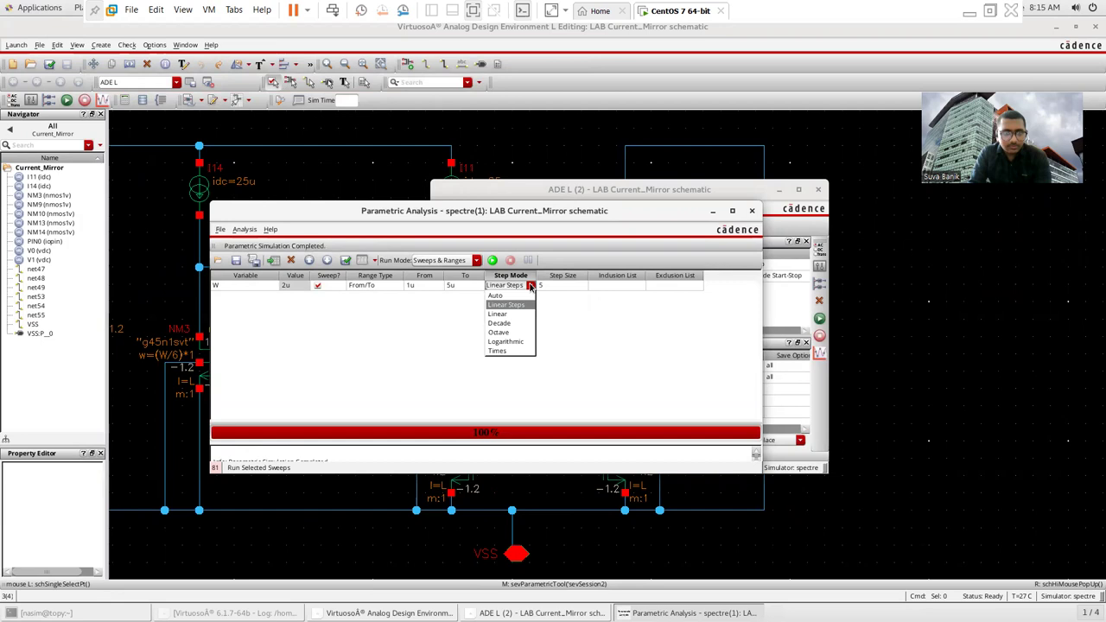
left_click(509, 315)
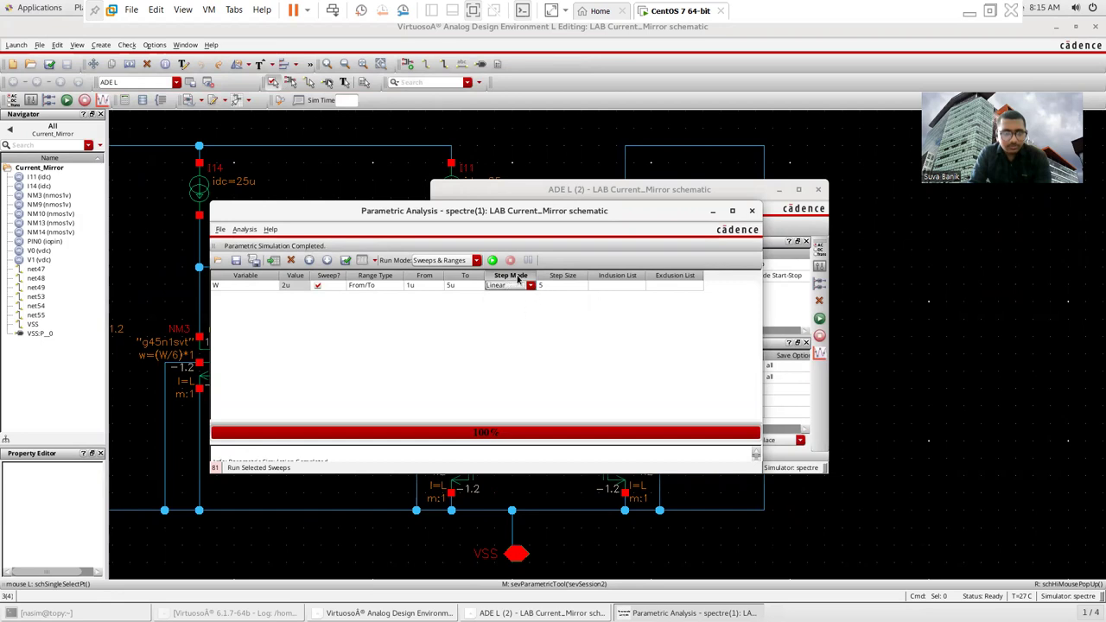
left_click(493, 260)
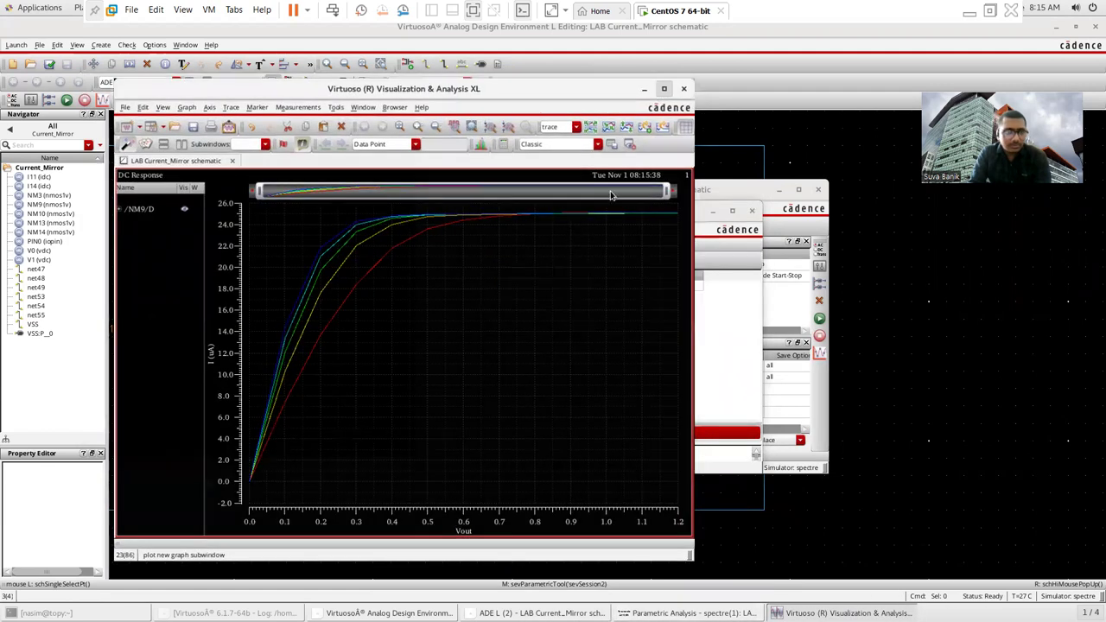
left_click(661, 89)
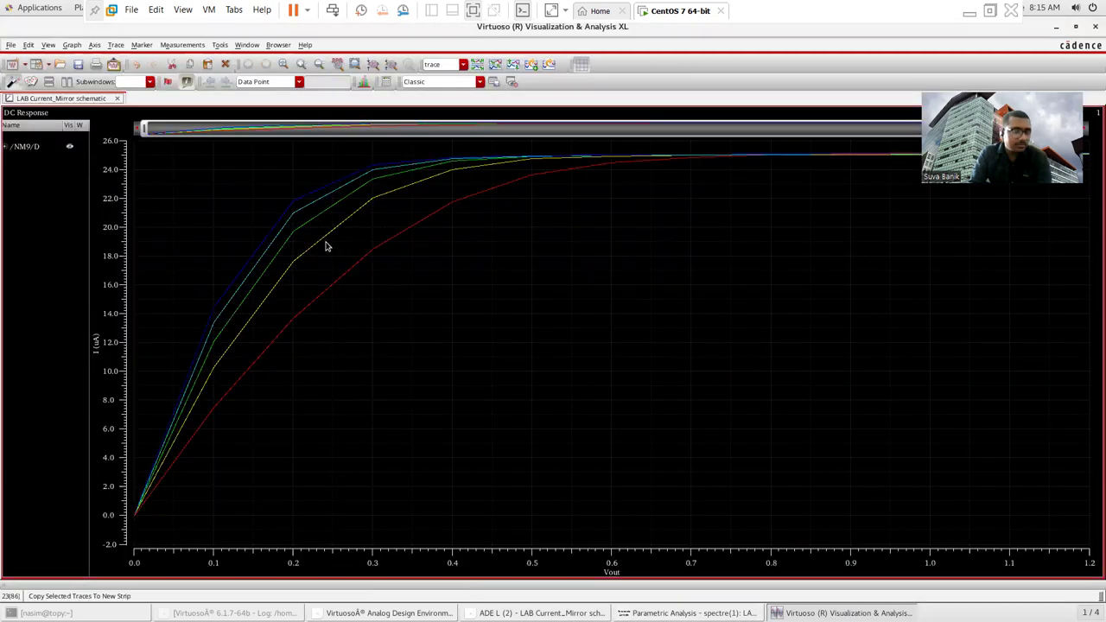
Place a vertical marker at about 445m Vout reading the five NM9/D currents (22.64–24.91 µA)
left_click(325, 195)
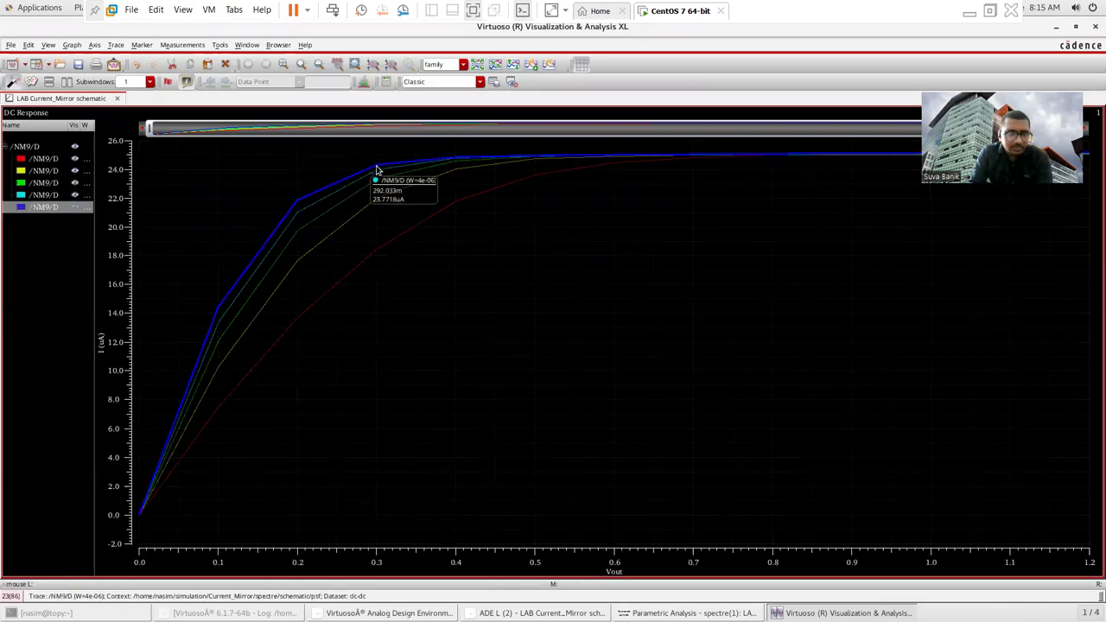
mouse_move(344, 184)
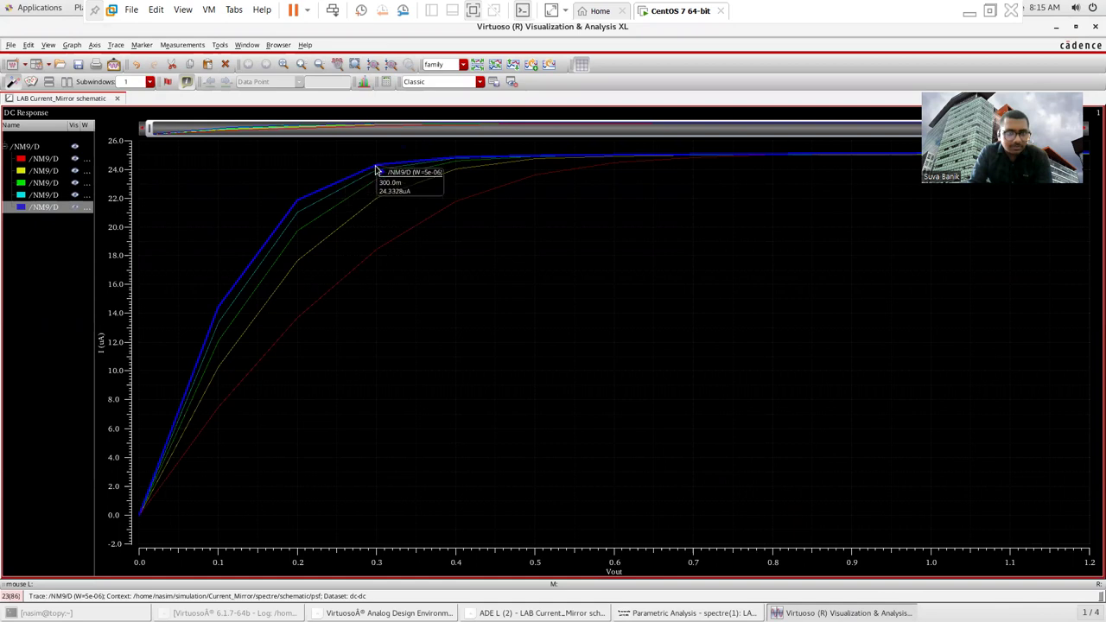
key("v")
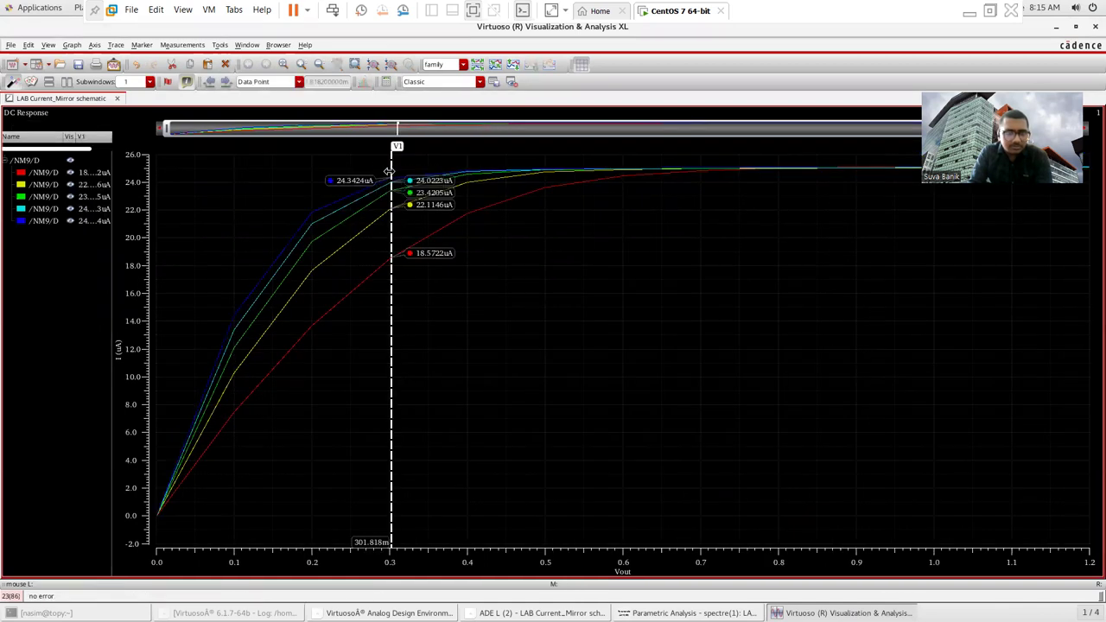
left_click_drag(380, 171, 504, 182)
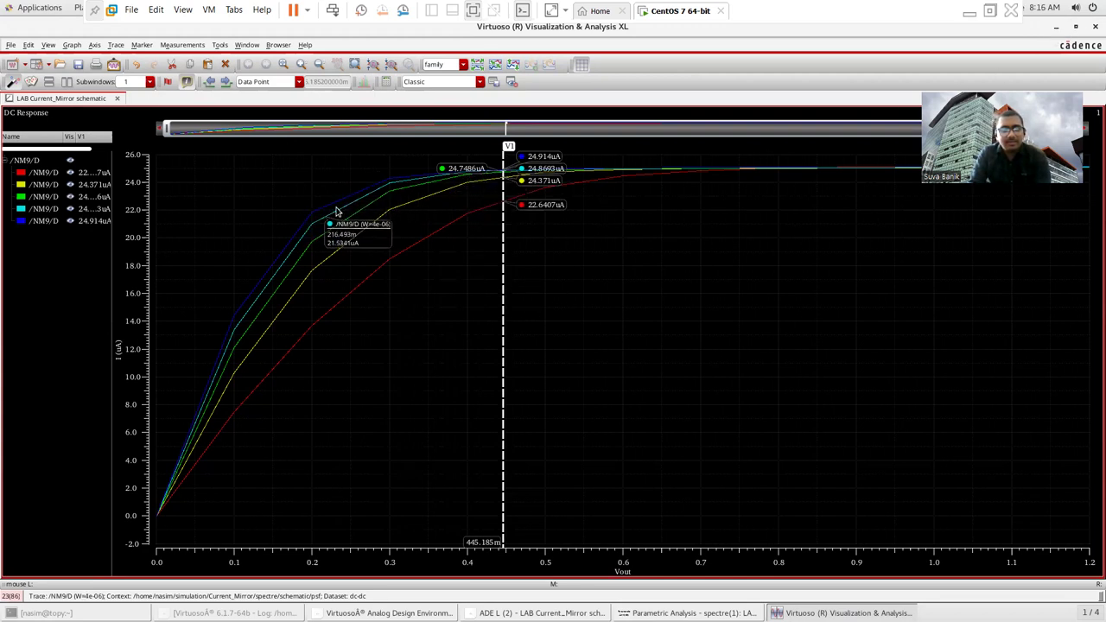
Close the plot and parametric window, set W to 5u, and rerun the simulation
left_click(1095, 26)
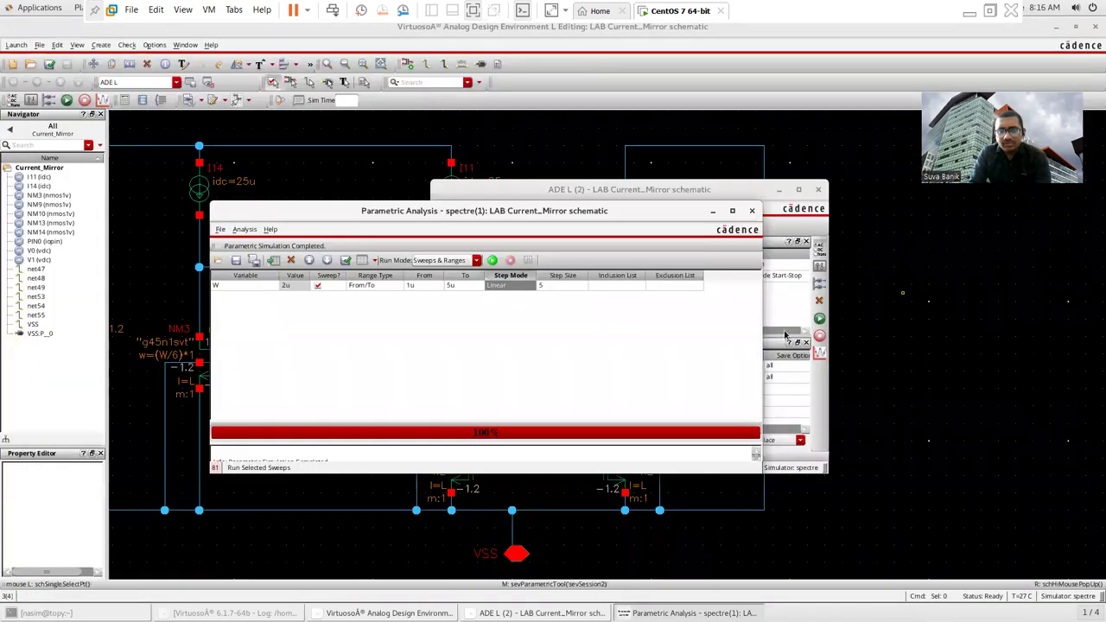
left_click(787, 324)
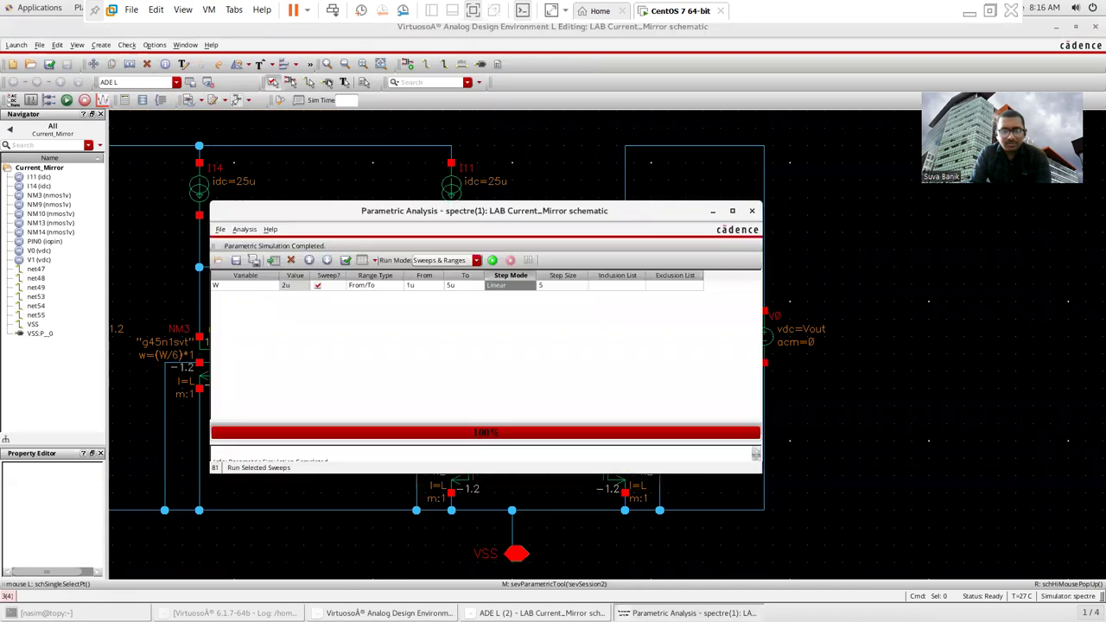
left_click(752, 212)
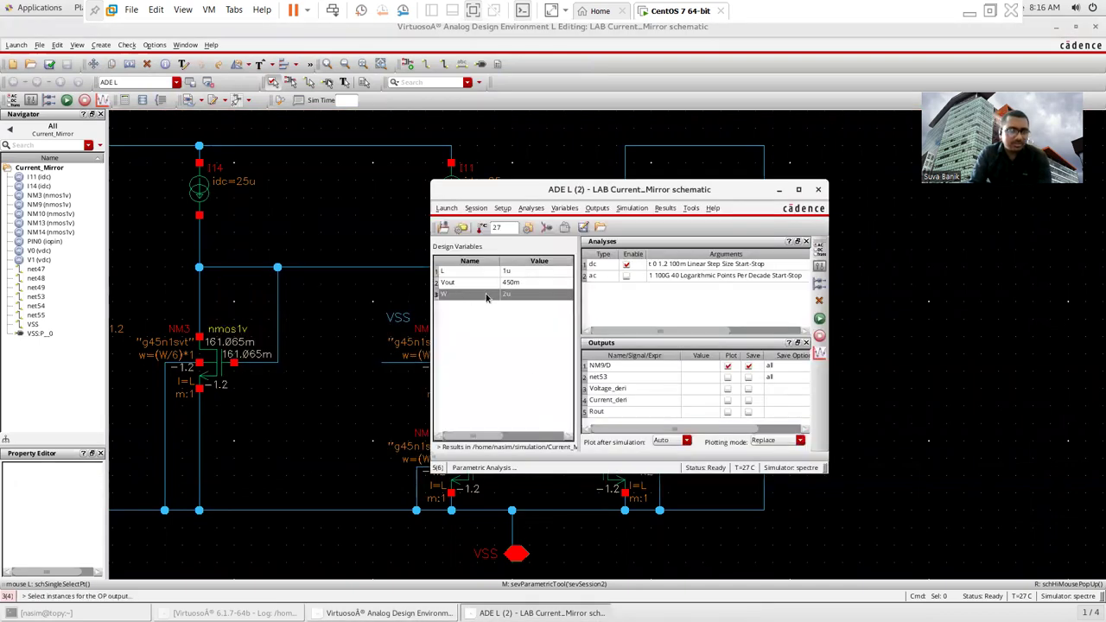
double_click(518, 295)
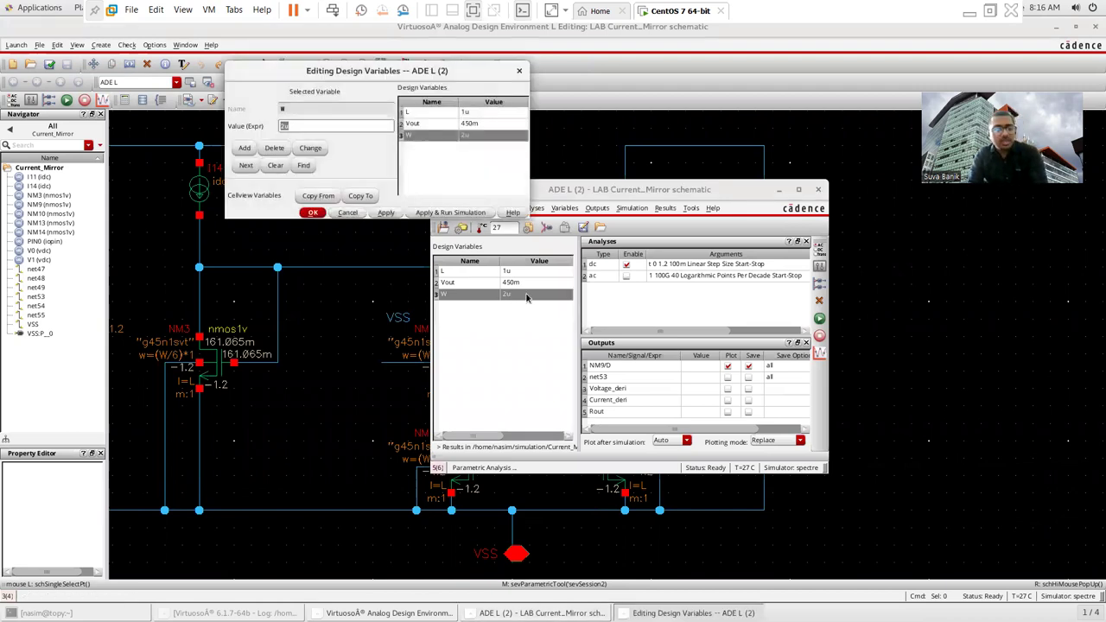
type("5u")
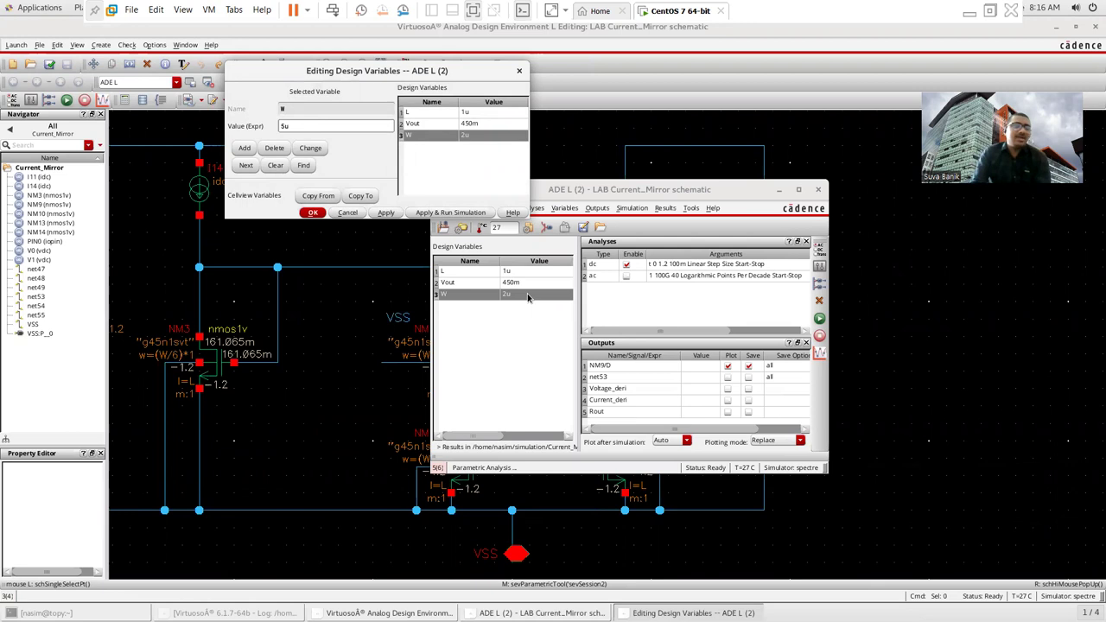
left_click(314, 213)
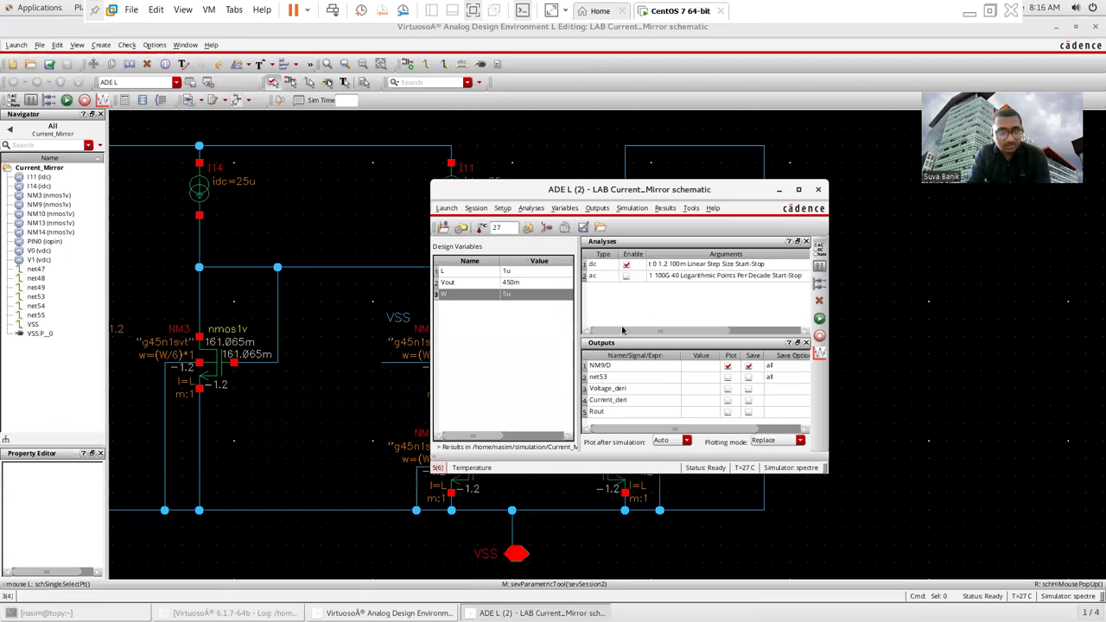
left_click(819, 320)
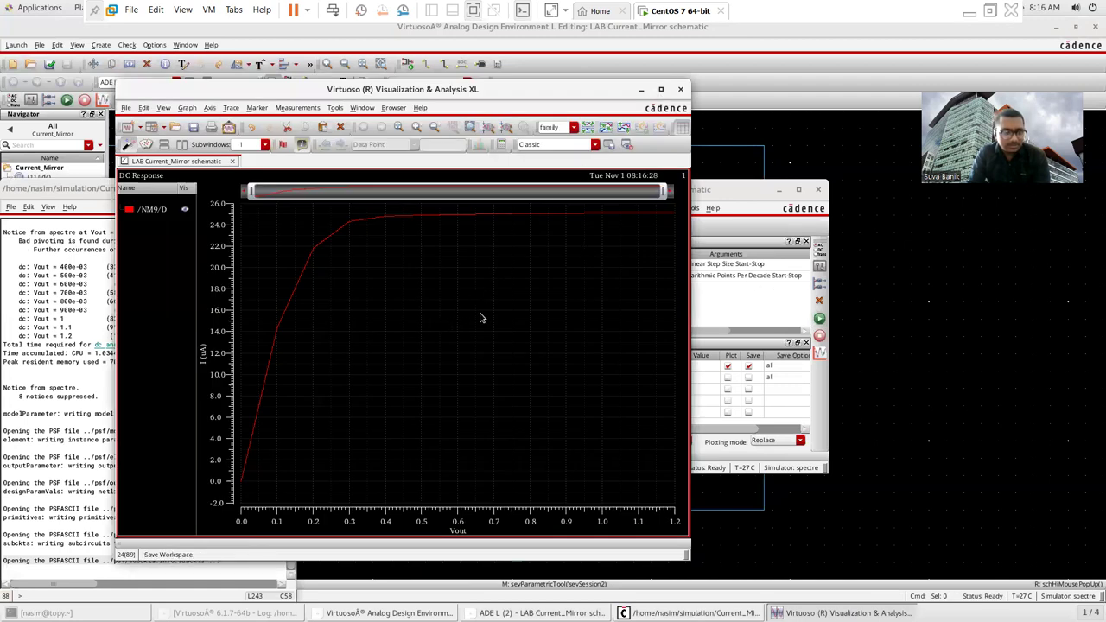
Read the NM9/D current near 0.45 V Vout with a marker, then close the plot
key("v")
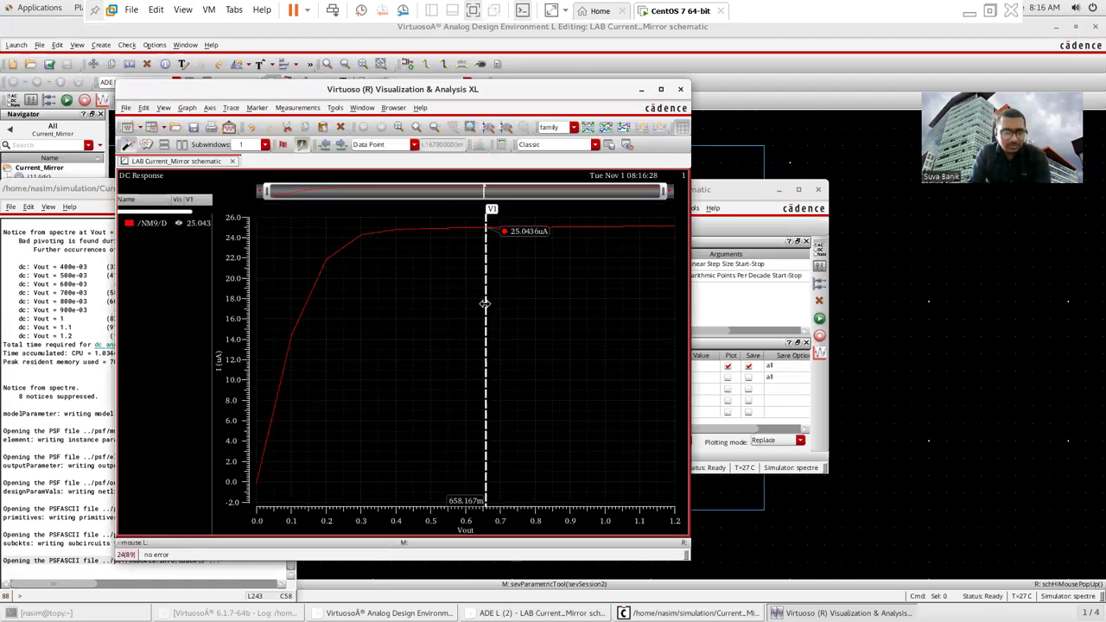
mouse_move(485, 303)
left_mouse_down()
mouse_move(384, 296)
mouse_move(396, 290)
left_mouse_up()
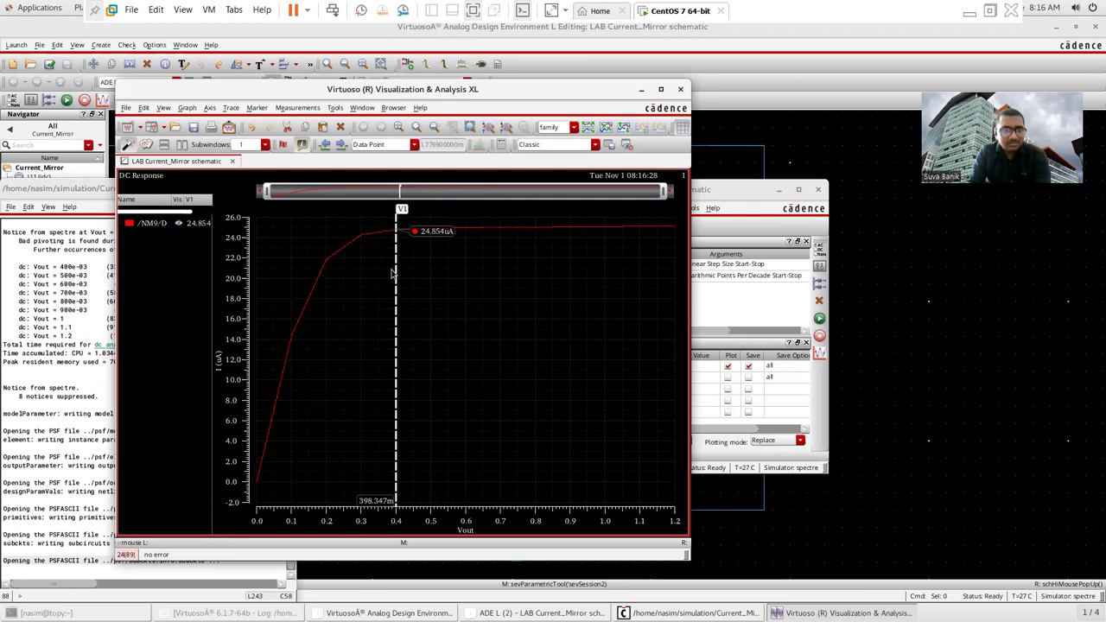
left_click(680, 89)
Set Vout to 400m and rerun the DC simulation
double_click(525, 282)
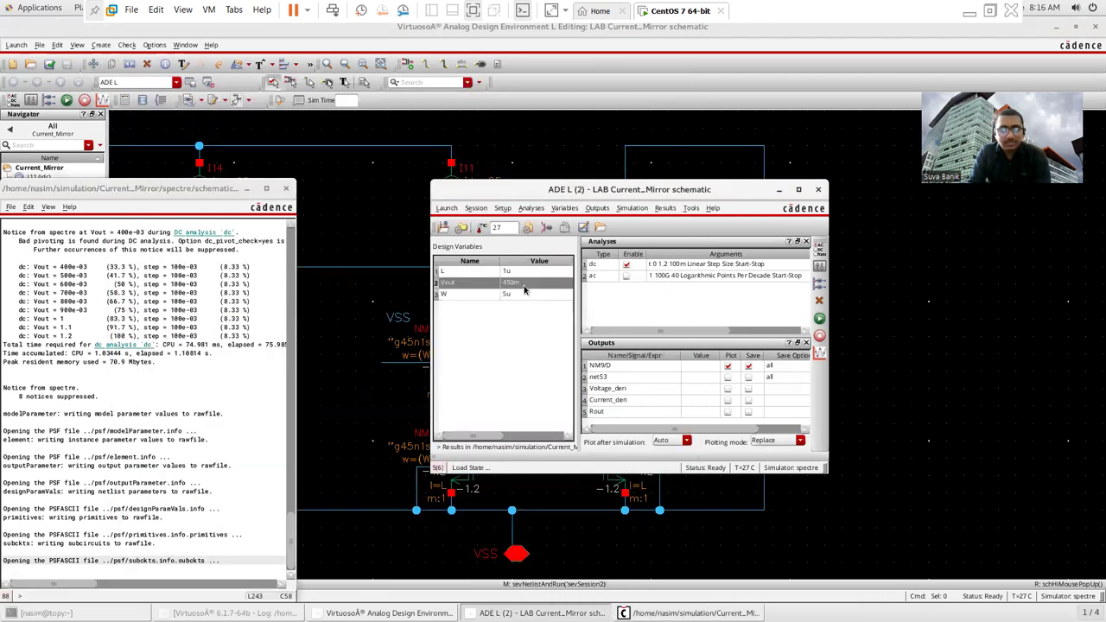
type("400m")
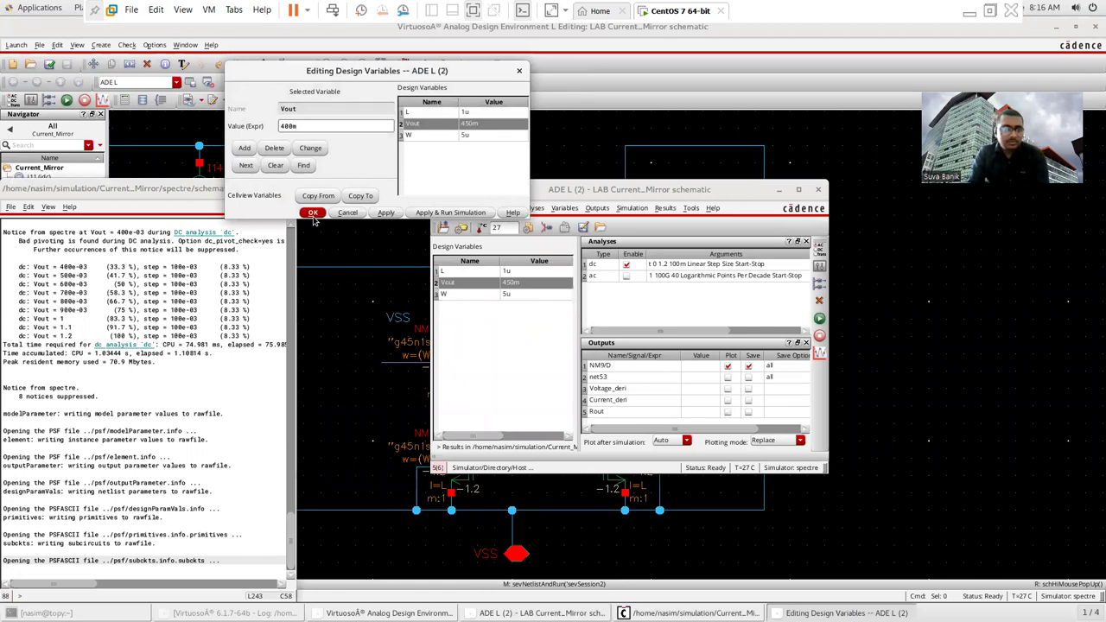
left_click(313, 214)
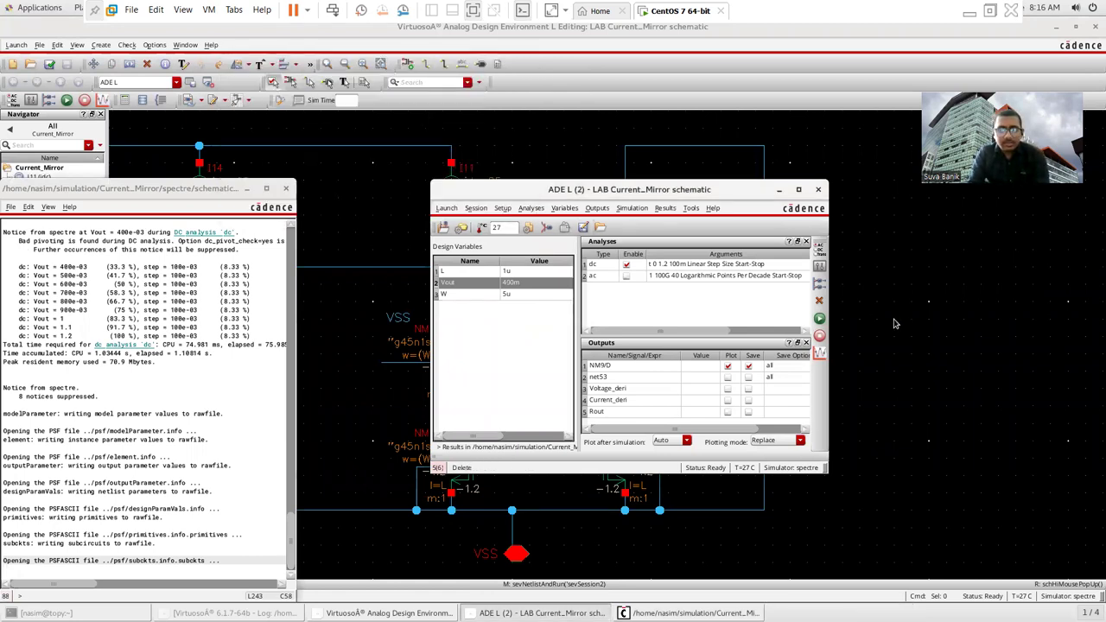
left_click(819, 318)
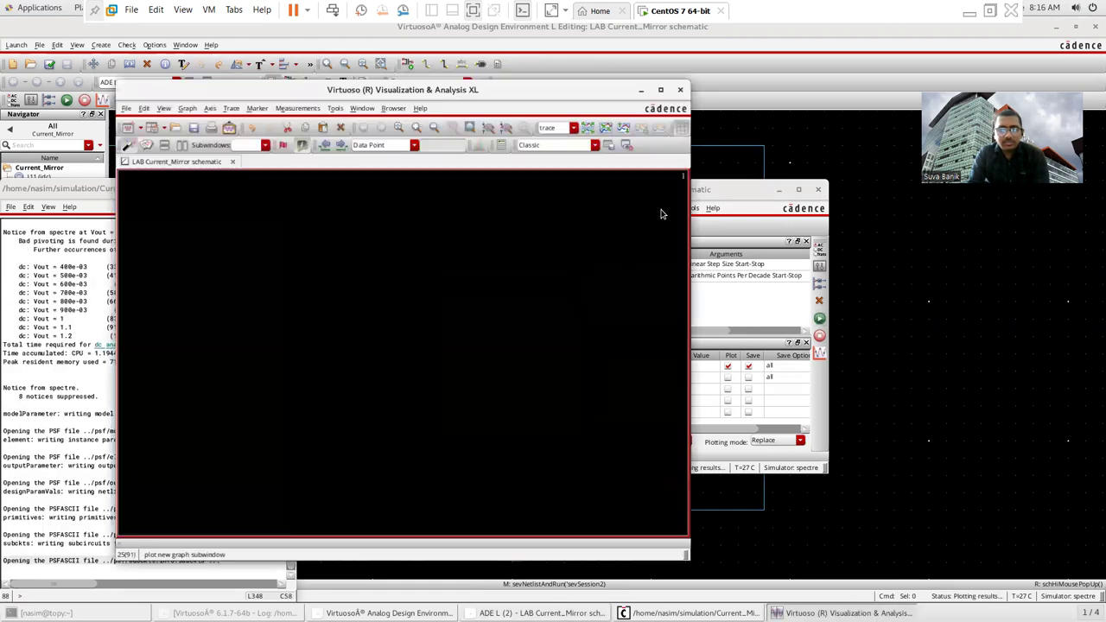
left_click(681, 89)
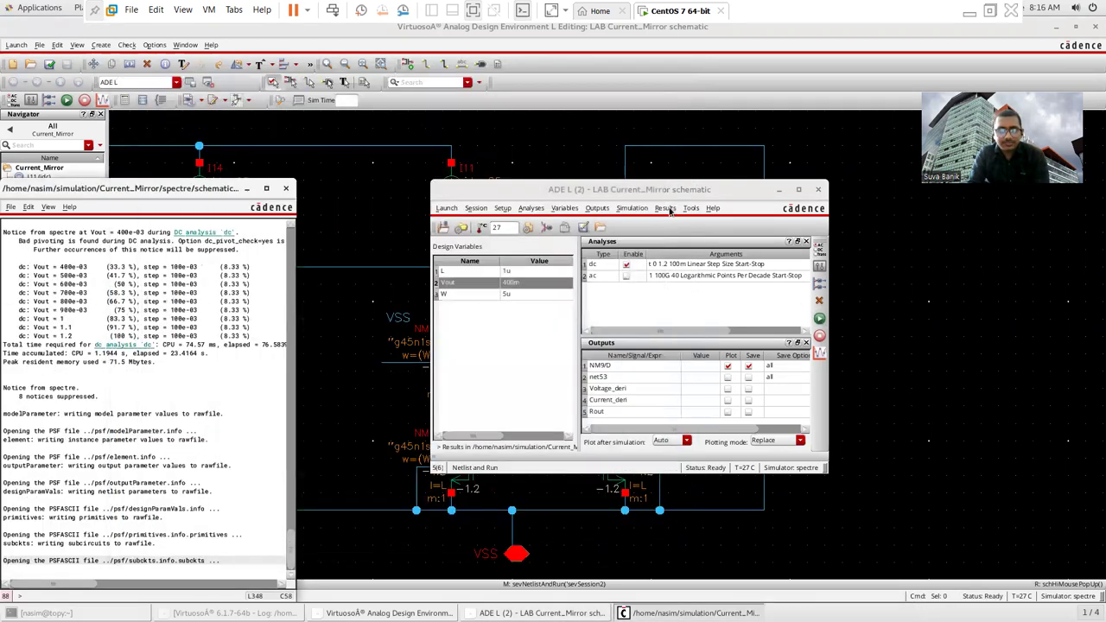
left_click(666, 208)
Annotate DC operating points on the schematic and inspect NM13's operating region values
mouse_move(682, 253)
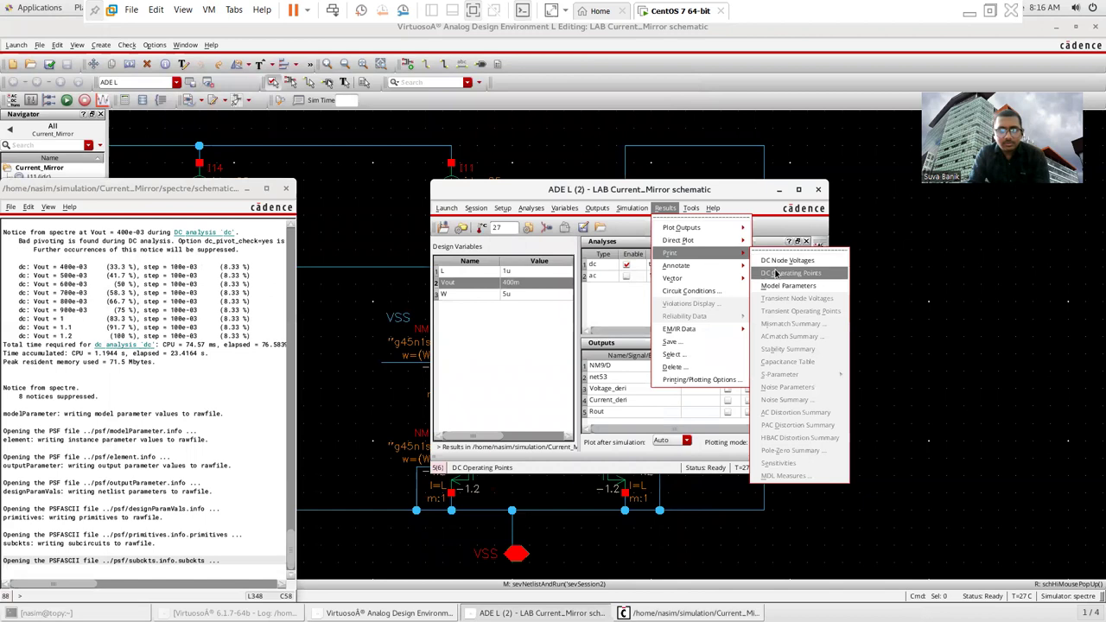
left_click(778, 273)
left_click(471, 460)
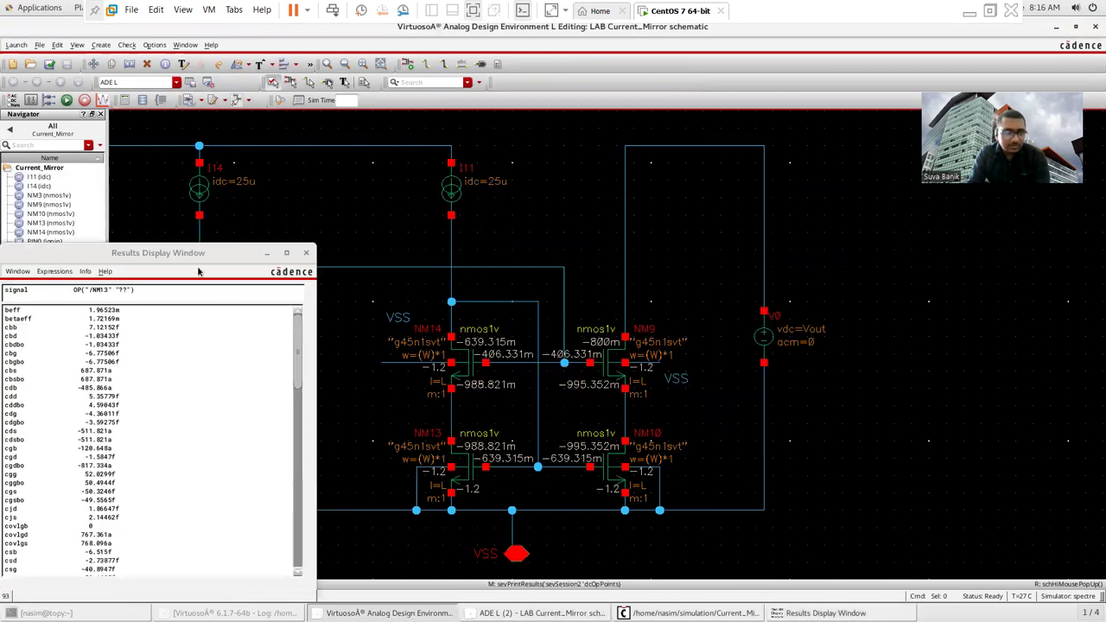
scroll(332, 404, "down", 15)
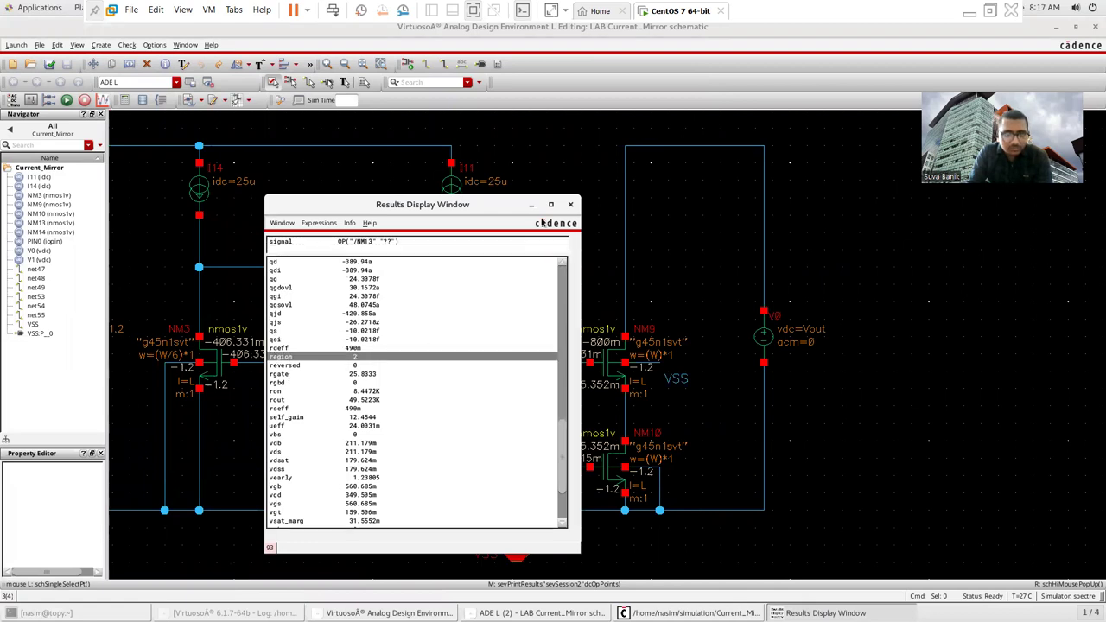
left_click(571, 204)
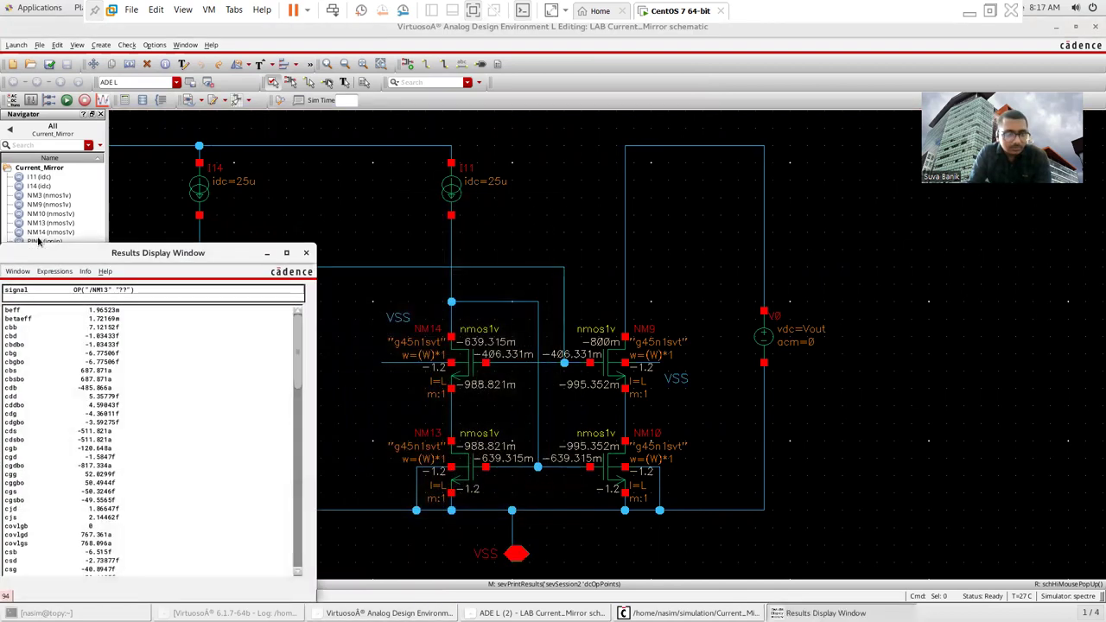
left_click_drag(147, 251, 281, 228)
scroll(202, 478, "down", 10)
scroll(201, 479, "down", 7)
left_click(157, 463)
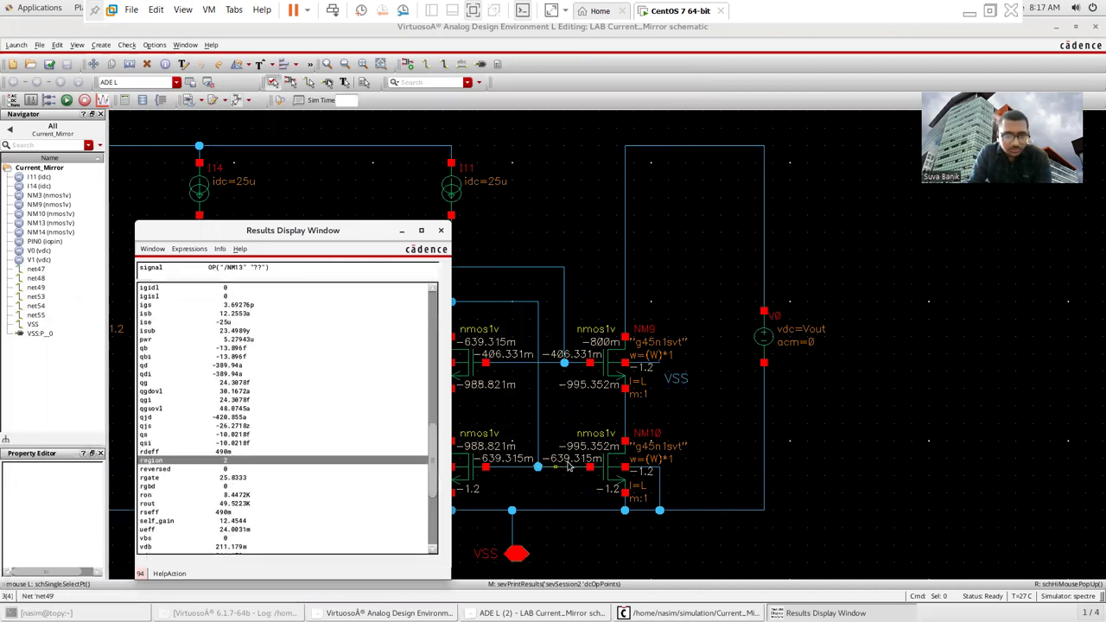
left_click(595, 477)
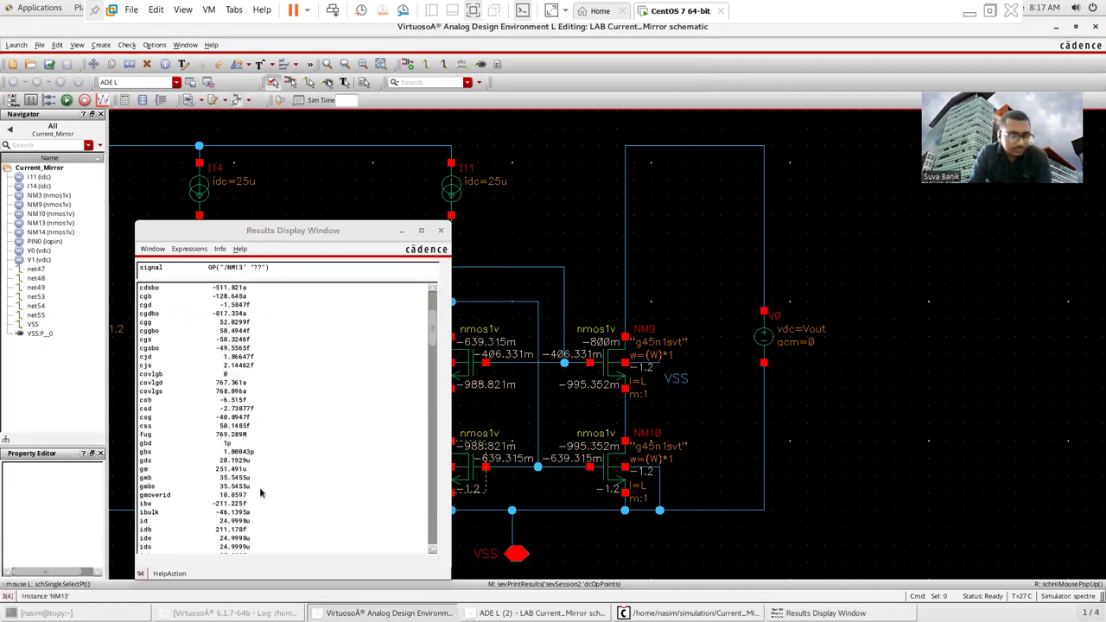
scroll(251, 517, "down", 10)
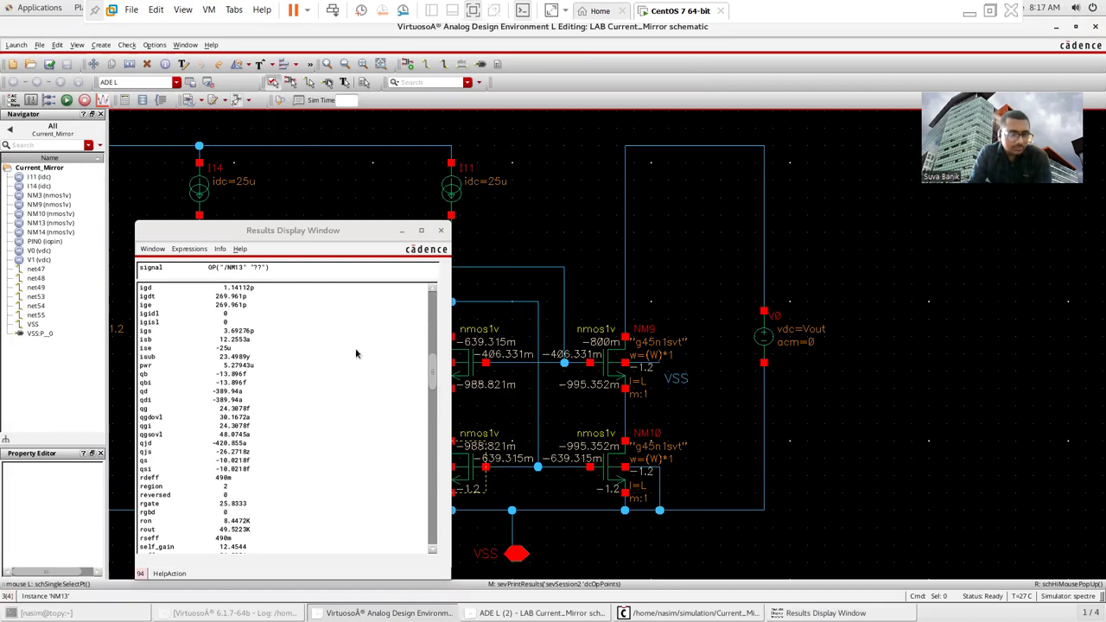
left_click(442, 231)
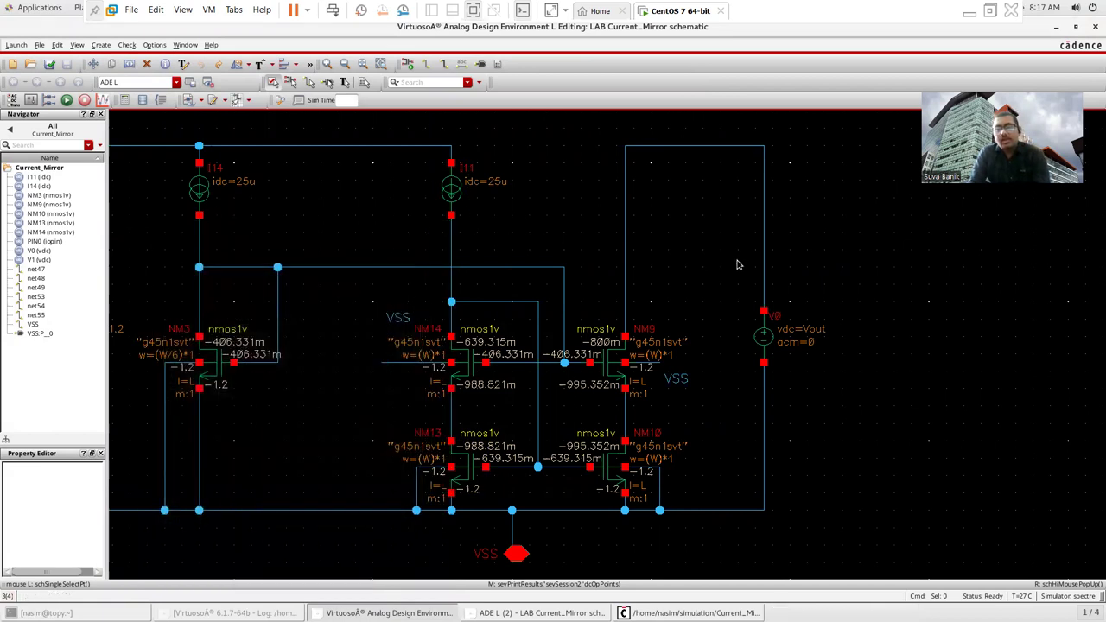
Inspect NM9's operating point, noting region 2 and drain current id of about 24.86 µA
left_click(623, 374)
left_click_drag(174, 255, 334, 222)
scroll(227, 484, "down", 10)
scroll(222, 503, "down", 7)
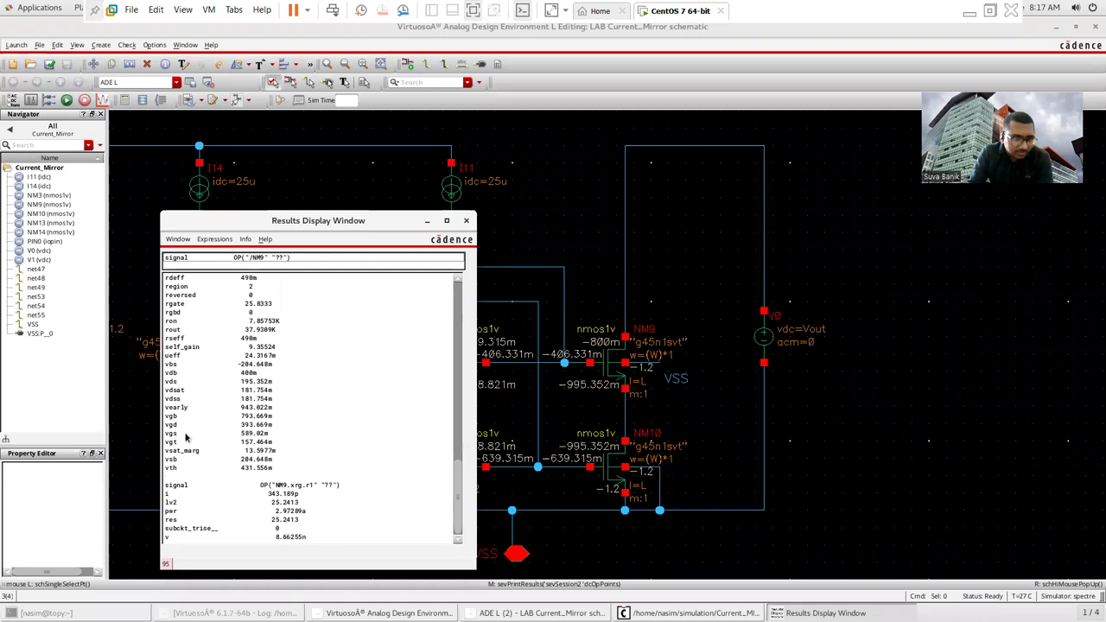
scroll(187, 427, "up", 15)
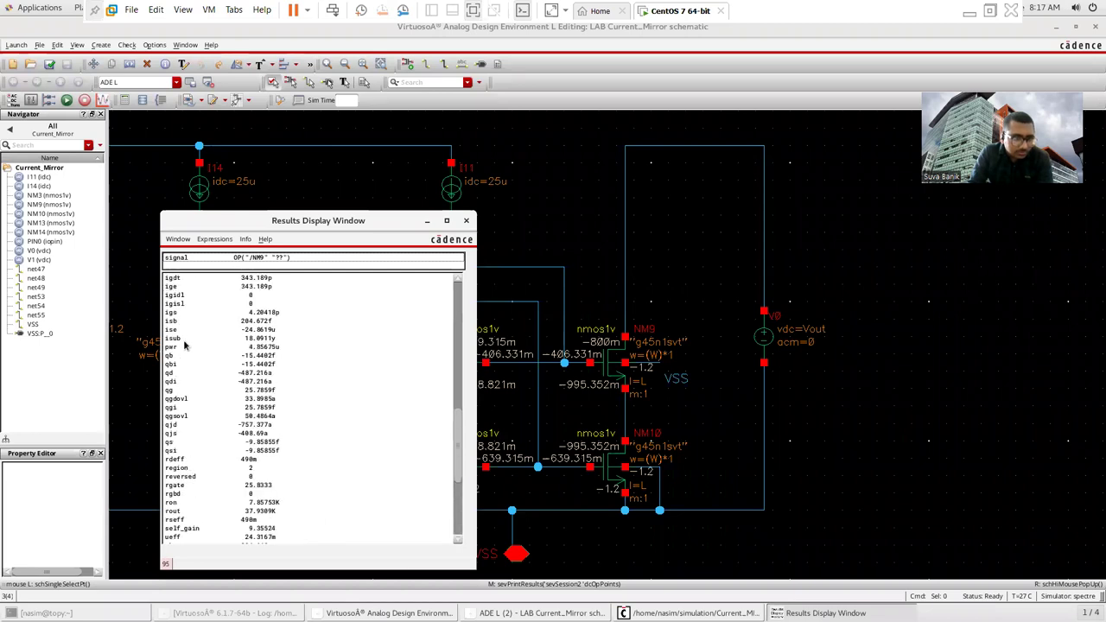
scroll(190, 346, "up", 3)
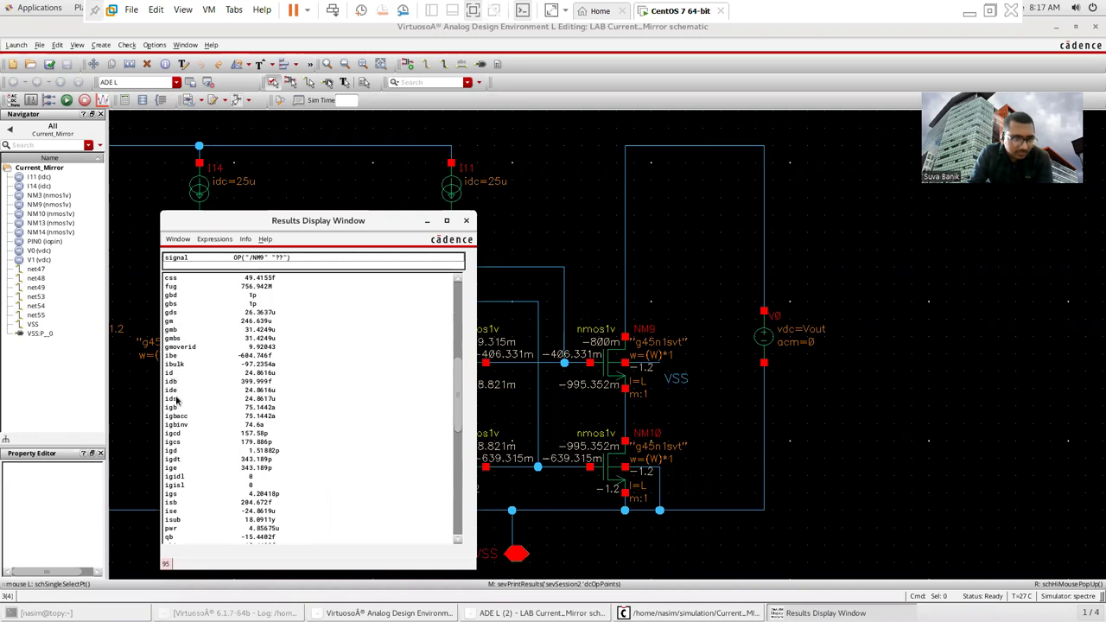
left_click(273, 372)
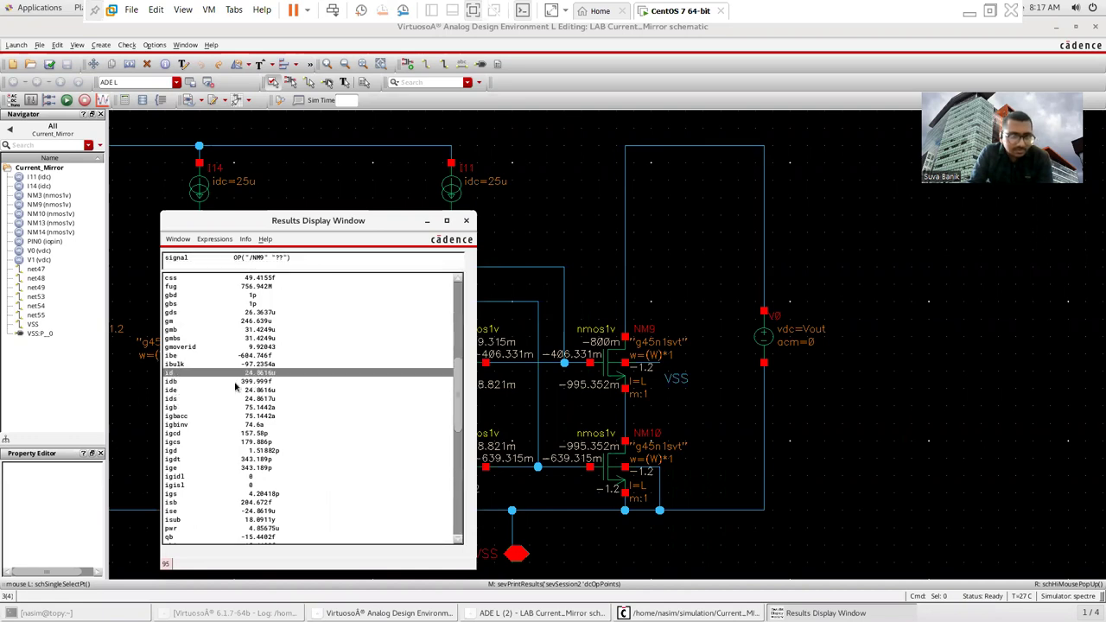
Close NM9's operating-point results and fit the whole annotated schematic, including V1 = 1.2, in view
left_click(467, 225)
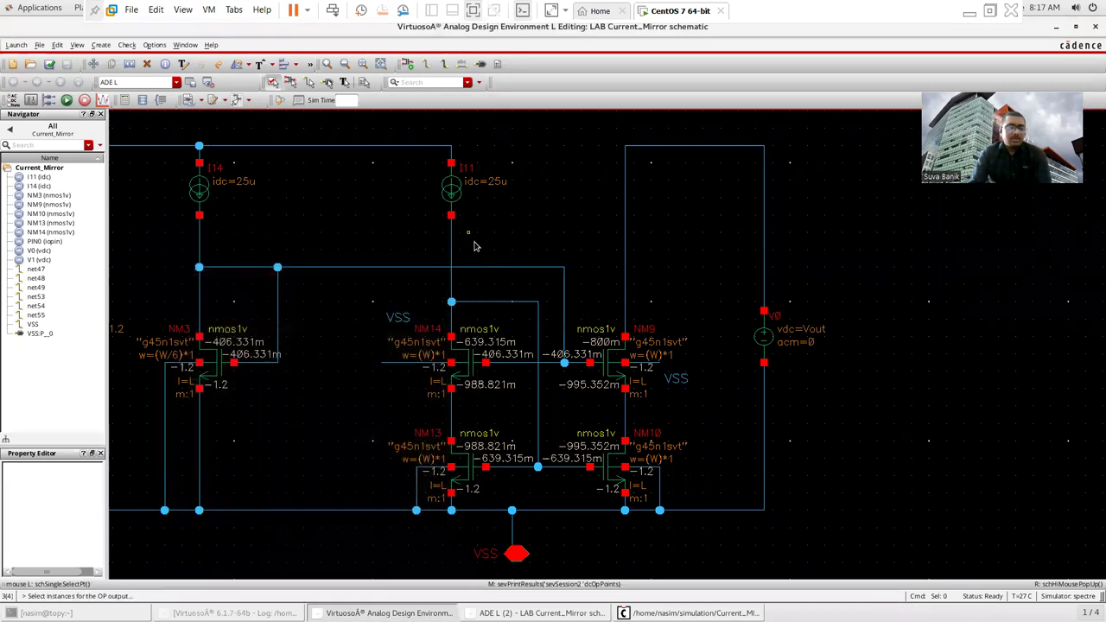
key("f")
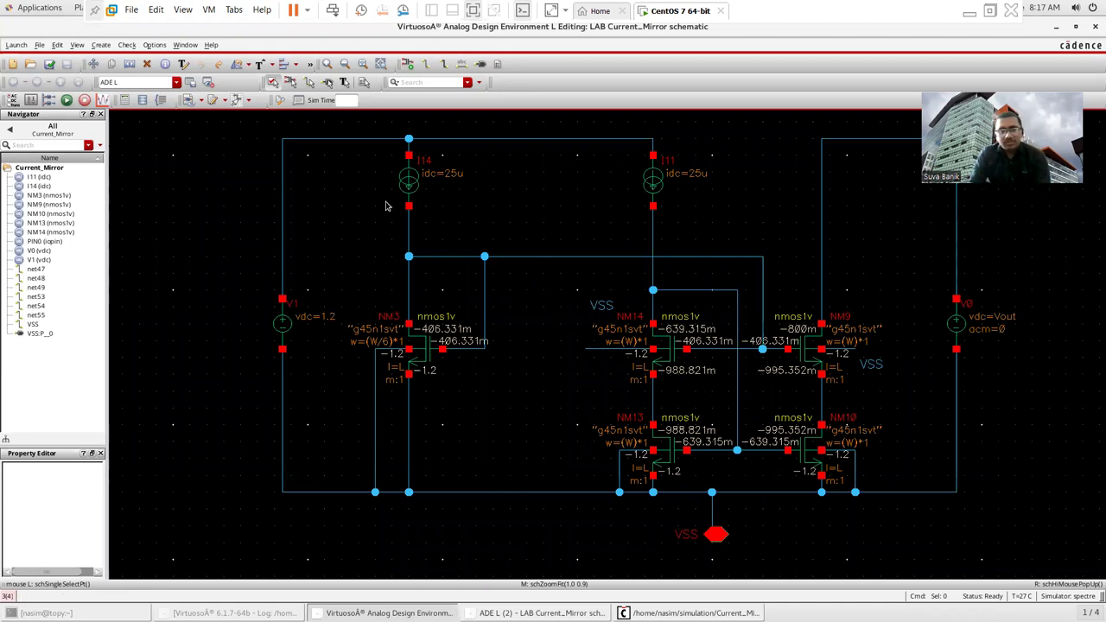
Review I11 (25 µA) and V1 (−50 µA at 1.2 V) operating points, then raise the spectre log and ADE L
left_click(660, 195)
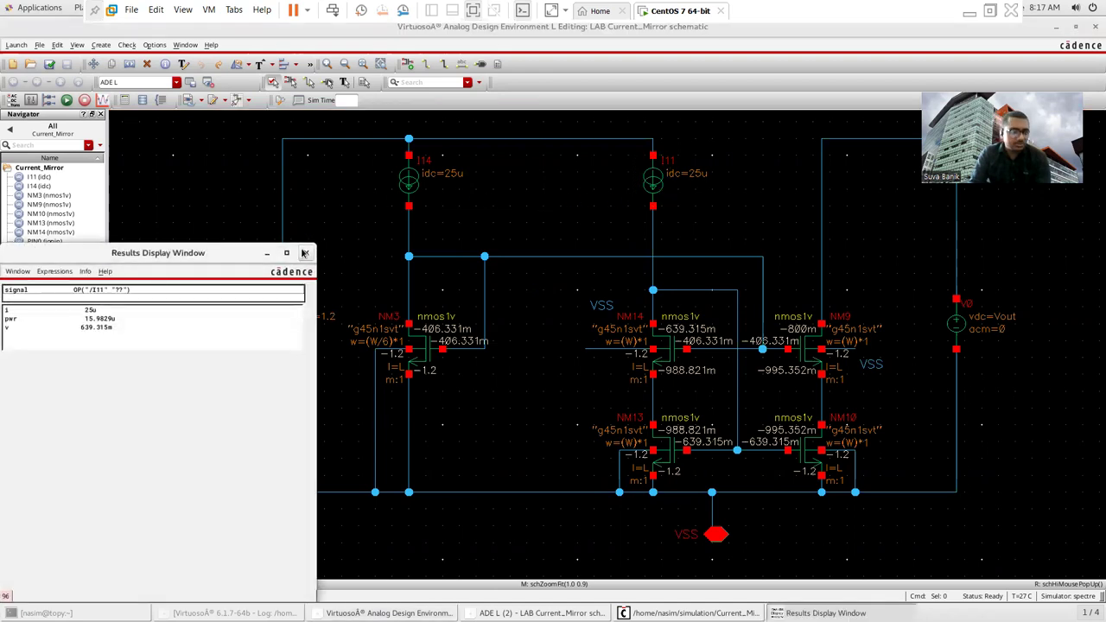
left_click(304, 253)
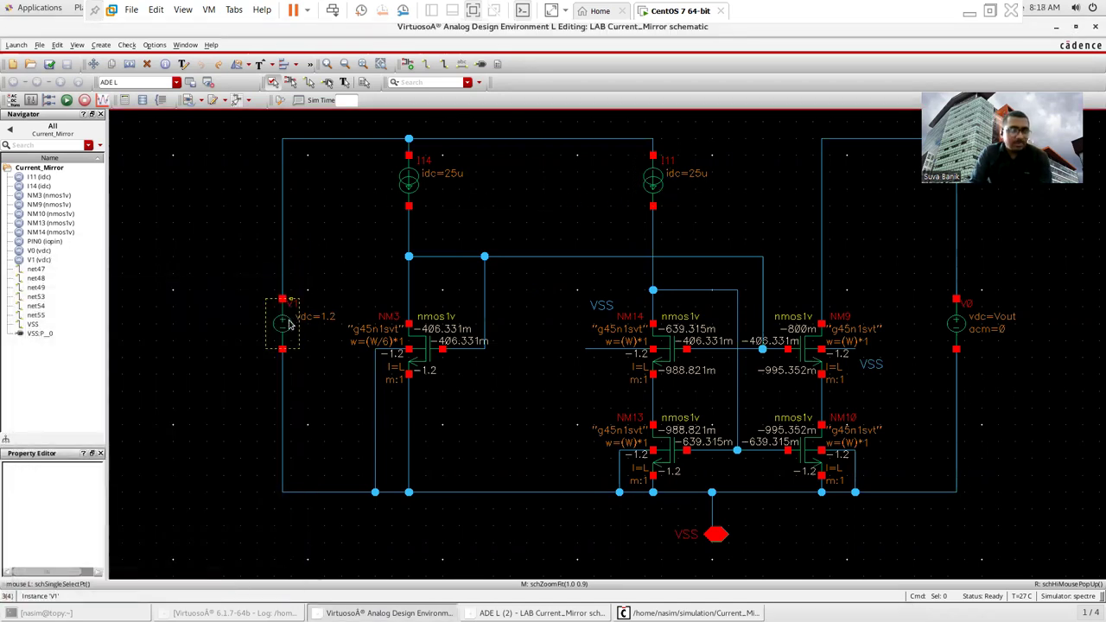
left_click(239, 295)
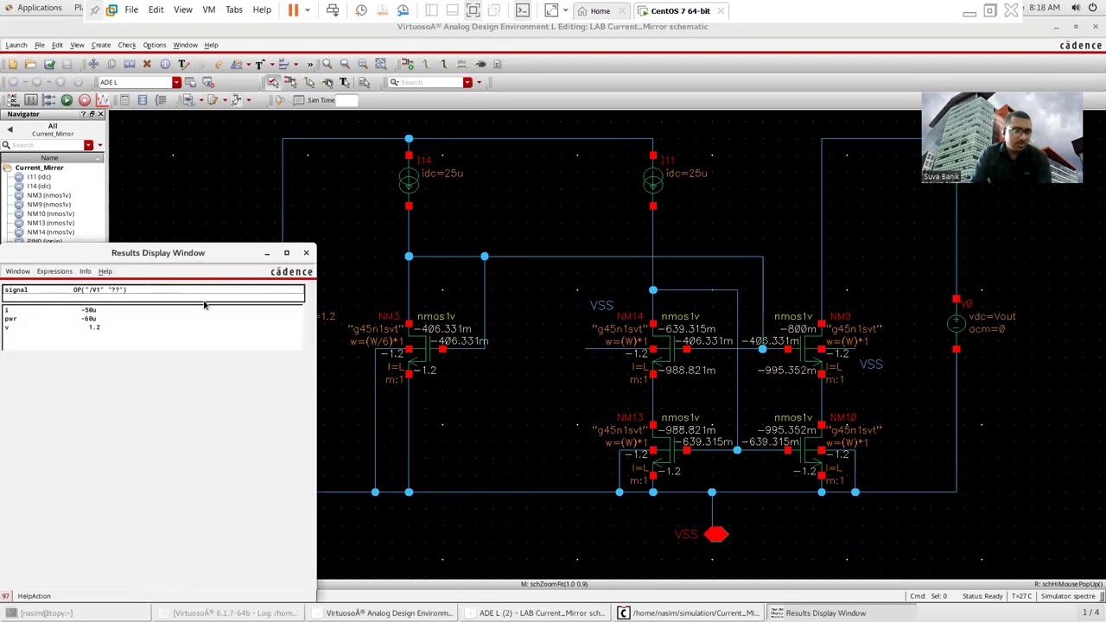
left_click(305, 253)
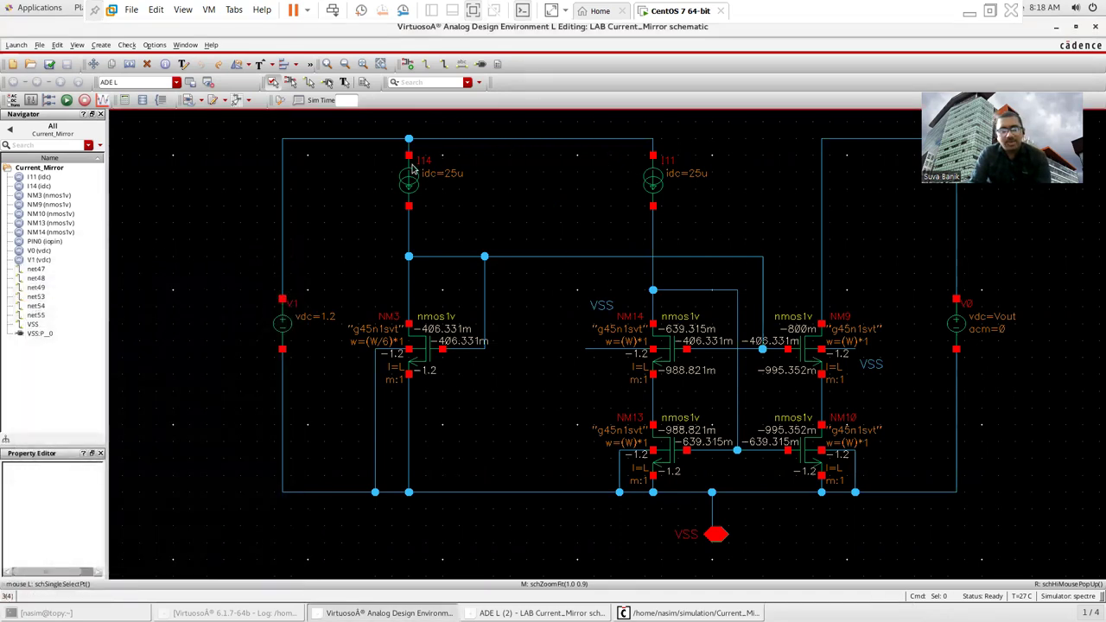
left_click(691, 613)
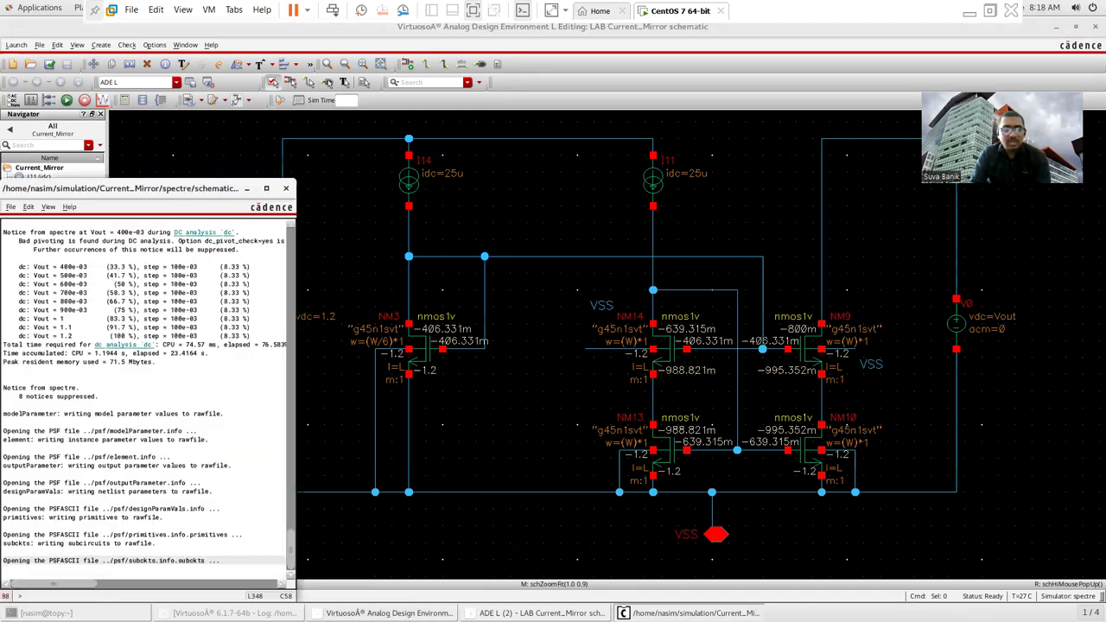
left_click(540, 613)
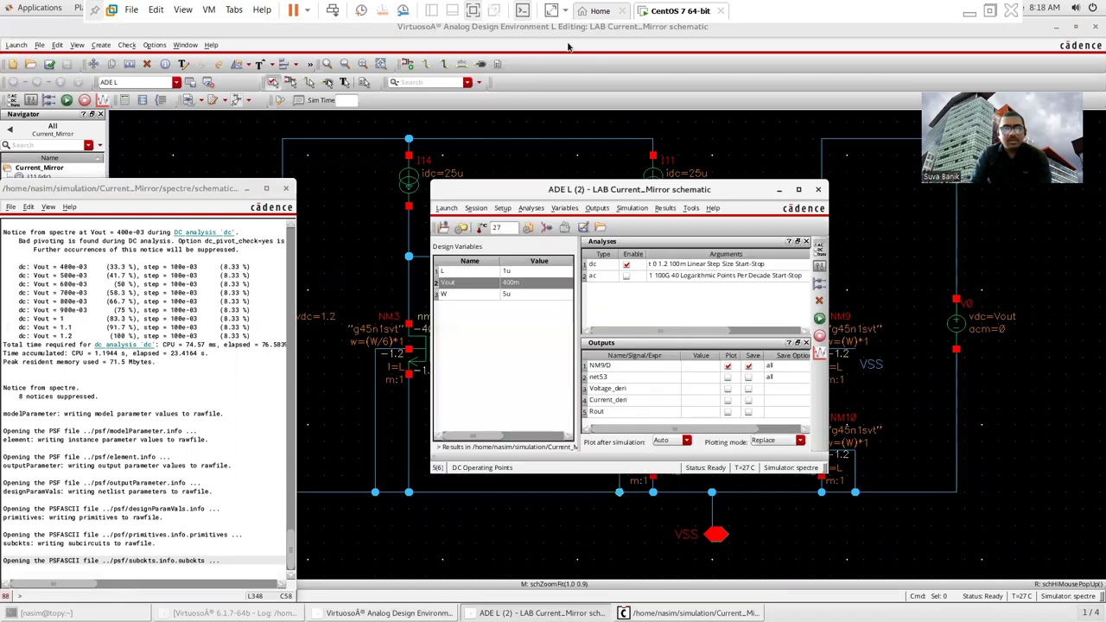